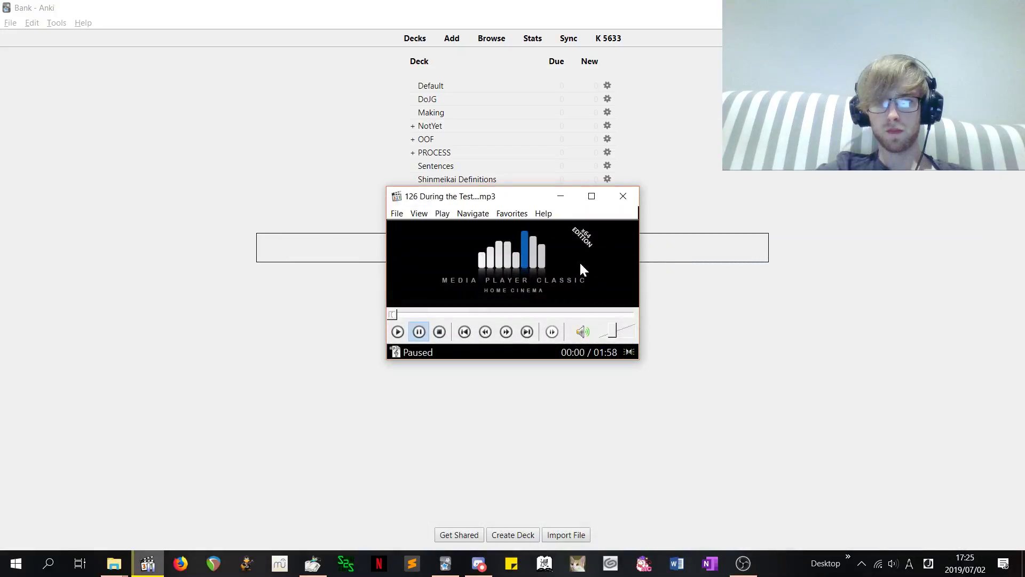
Step: Pause Media Player Classic, hide it, and open Anki's card browser on the current deck
left_click(579, 264)
left_click(562, 193)
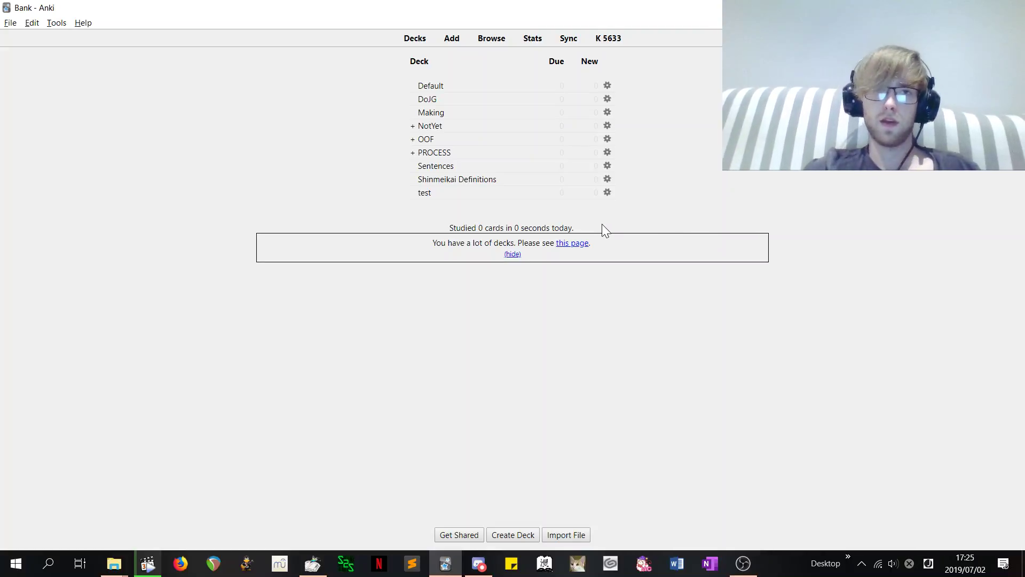
left_click(492, 39)
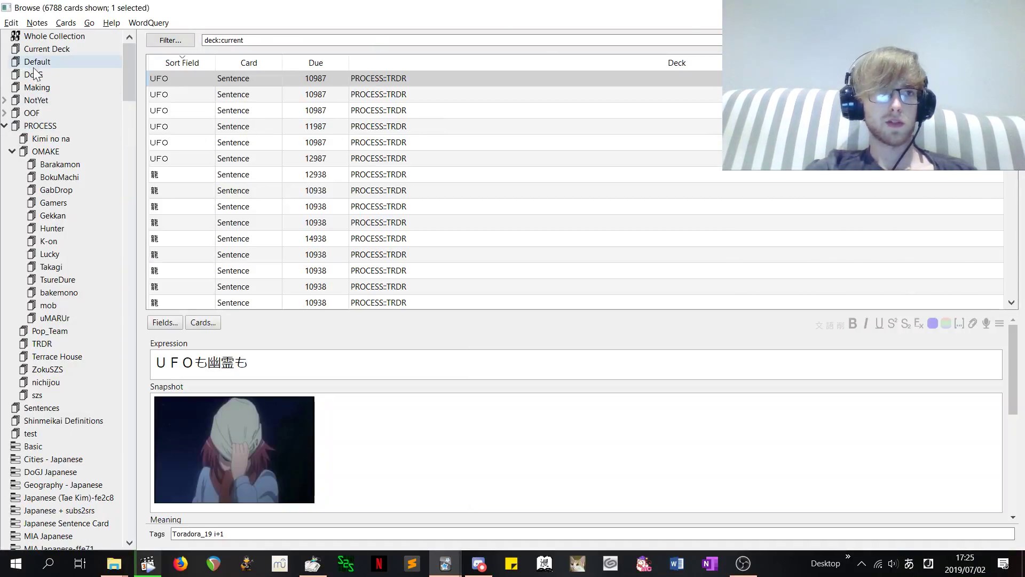
Step: Browse the deck's cards, checking the UFO card, until the 高須君は 大河が好き note appears
scroll(53, 213, "down", 7)
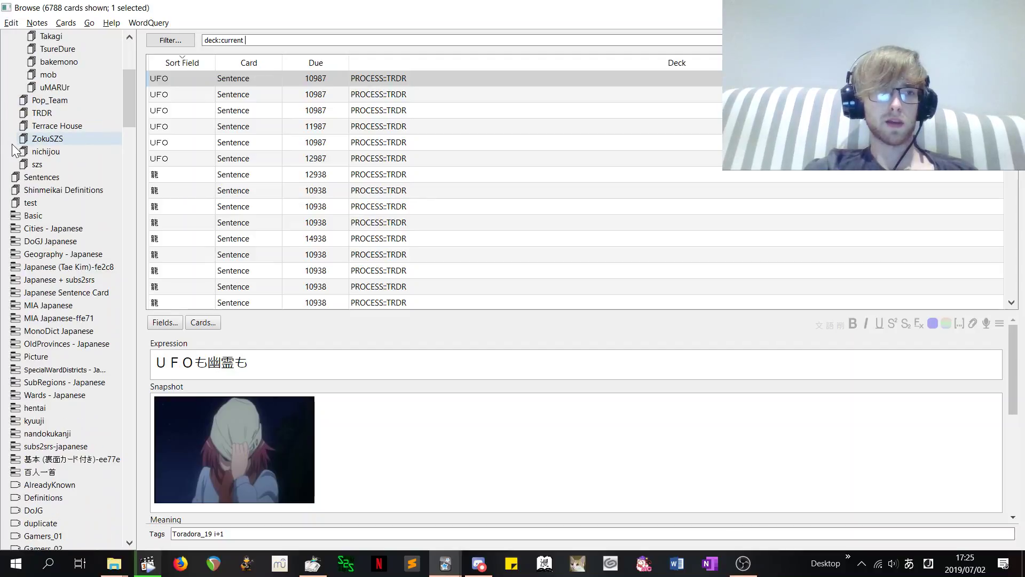
scroll(30, 242, "up", 6)
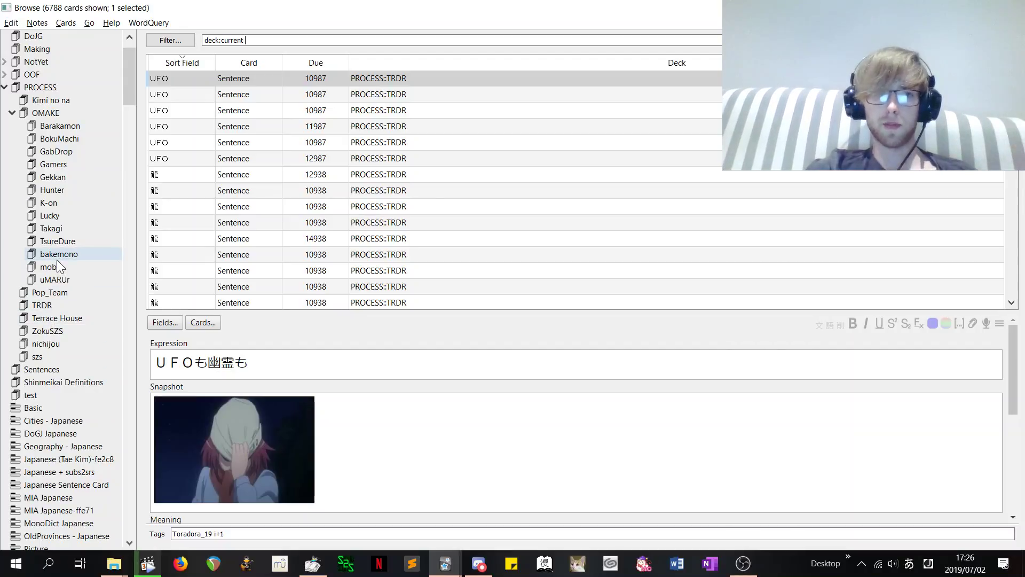
left_click(177, 220)
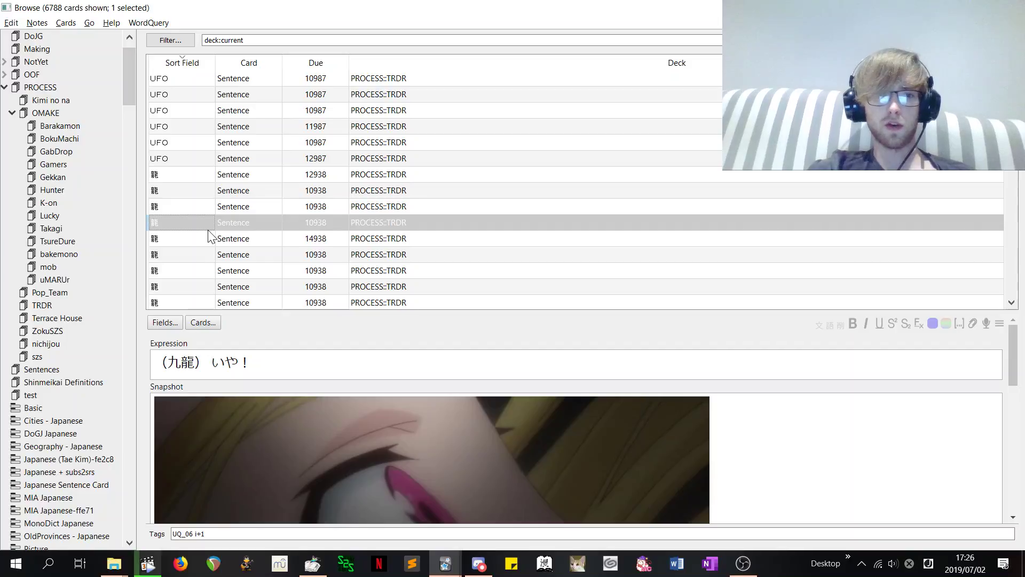
left_click(191, 158)
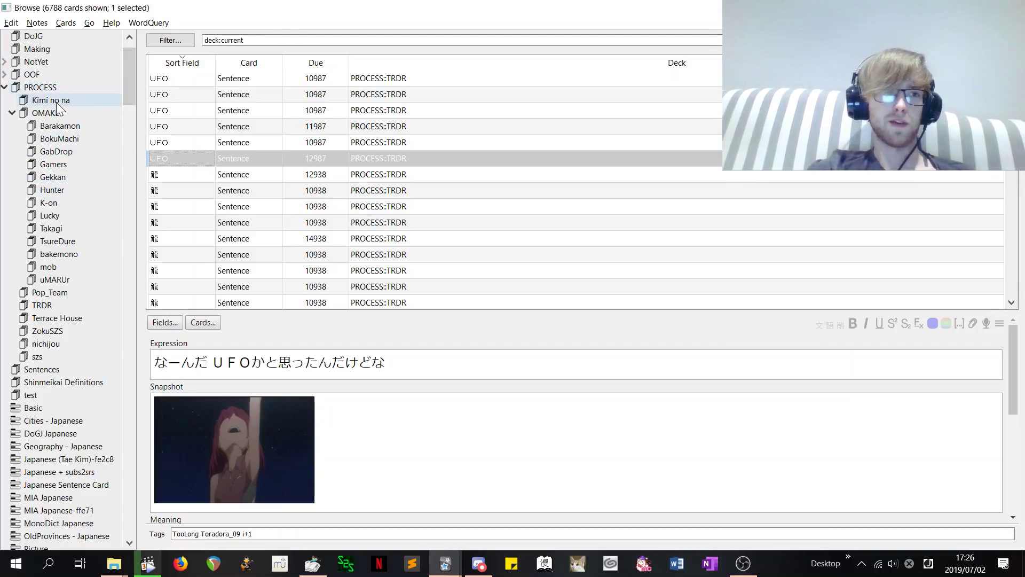
scroll(59, 91, "up", 1)
scroll(340, 204, "down", 3)
scroll(342, 208, "down", 10)
left_click(248, 207)
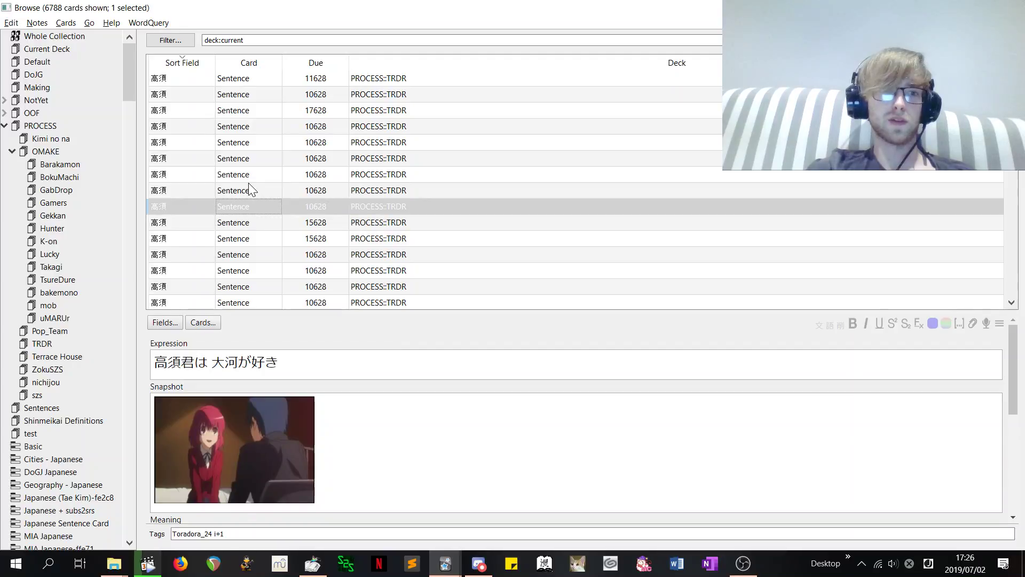
scroll(248, 183, "down", 5)
scroll(249, 190, "down", 6)
scroll(228, 207, "down", 8)
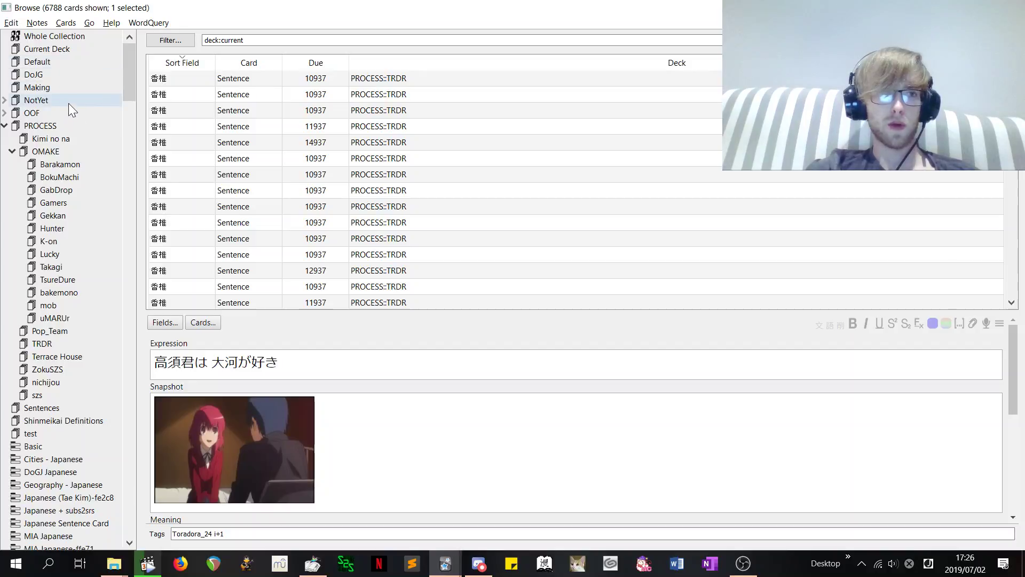
Step: List the Barakamon deck, then the BokuMachi deck, selecting a block of cards in each
left_click(58, 164)
left_click_drag(217, 236, 236, 415)
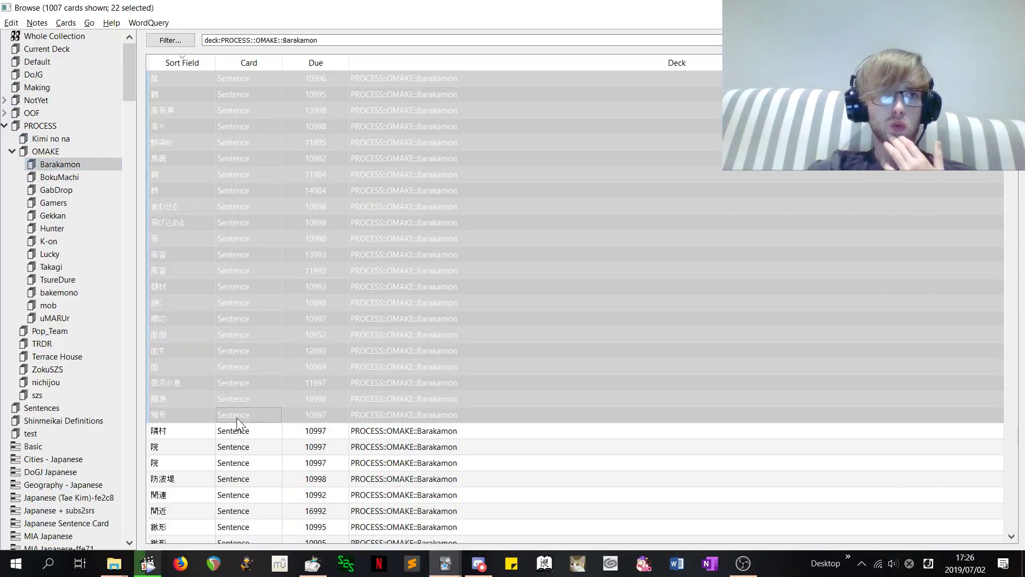
left_click(58, 177)
left_click_drag(188, 86, 210, 317)
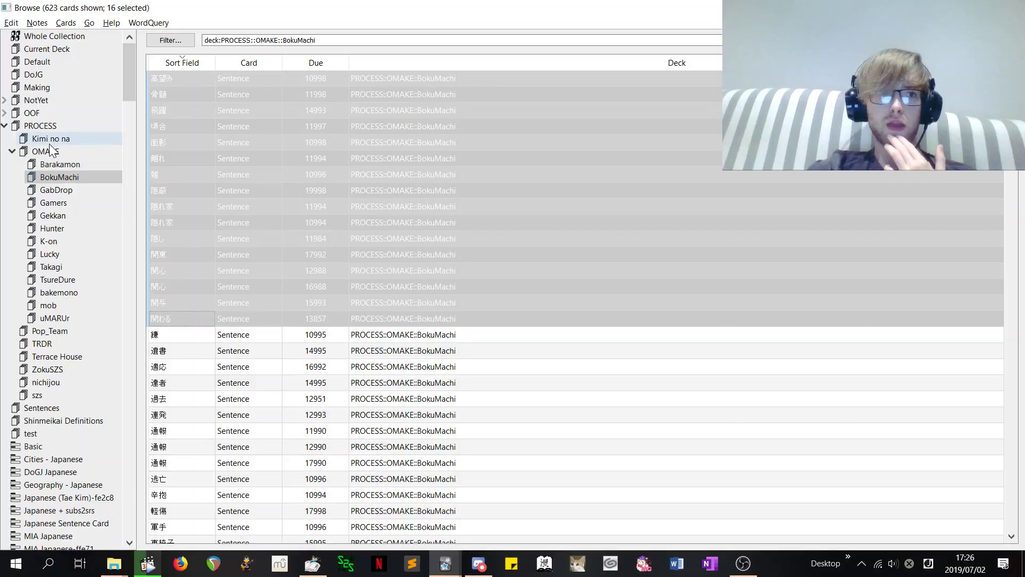
Step: List the Making deck's cards, sorted by Due and then by reversed Sort Field
left_click(64, 89)
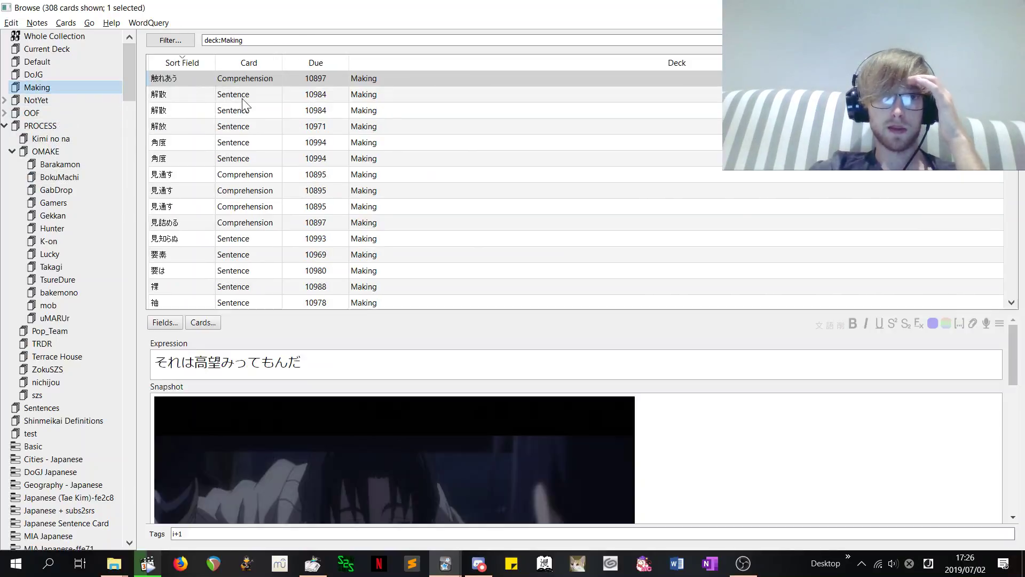
scroll(225, 99, "down", 5)
scroll(224, 98, "down", 3)
scroll(225, 99, "up", 3)
scroll(224, 101, "down", 3)
left_click(295, 59)
scroll(297, 102, "up", 5)
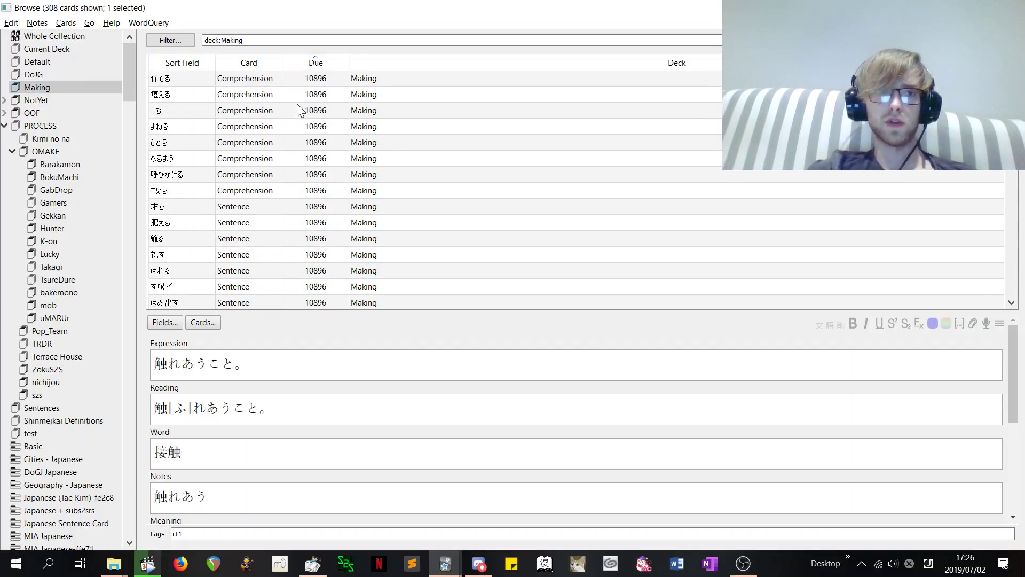
scroll(297, 106, "down", 8)
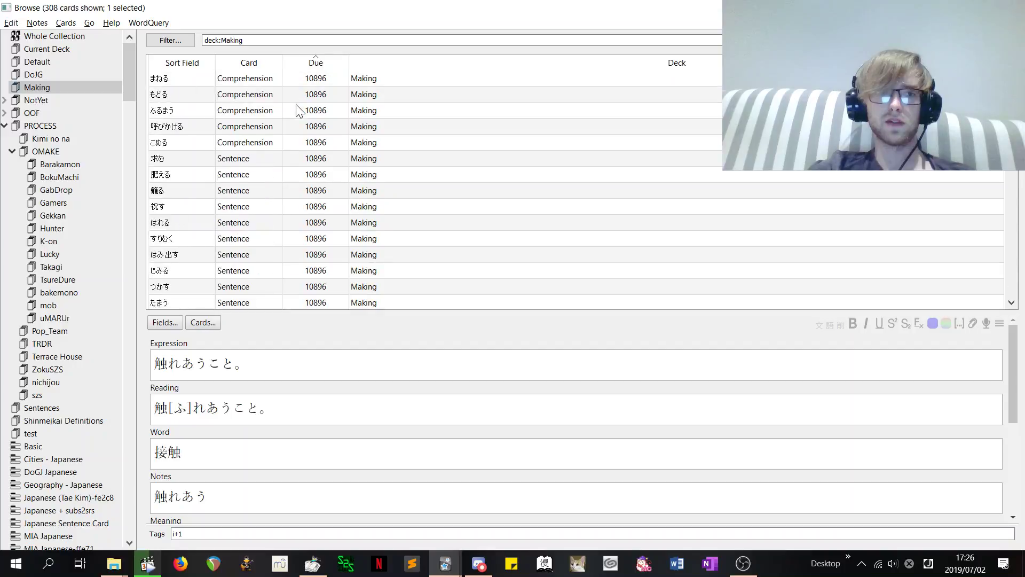
left_click(207, 62)
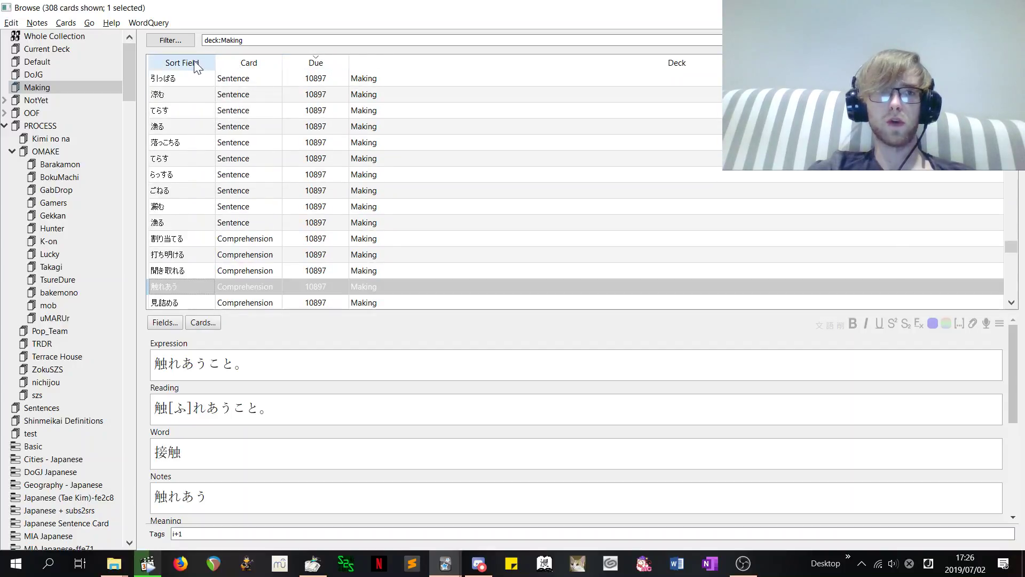
left_click(207, 62)
Step: Select a range of Making cards, check Barakamon again, and return to the Making deck
left_click_drag(173, 95, 172, 235)
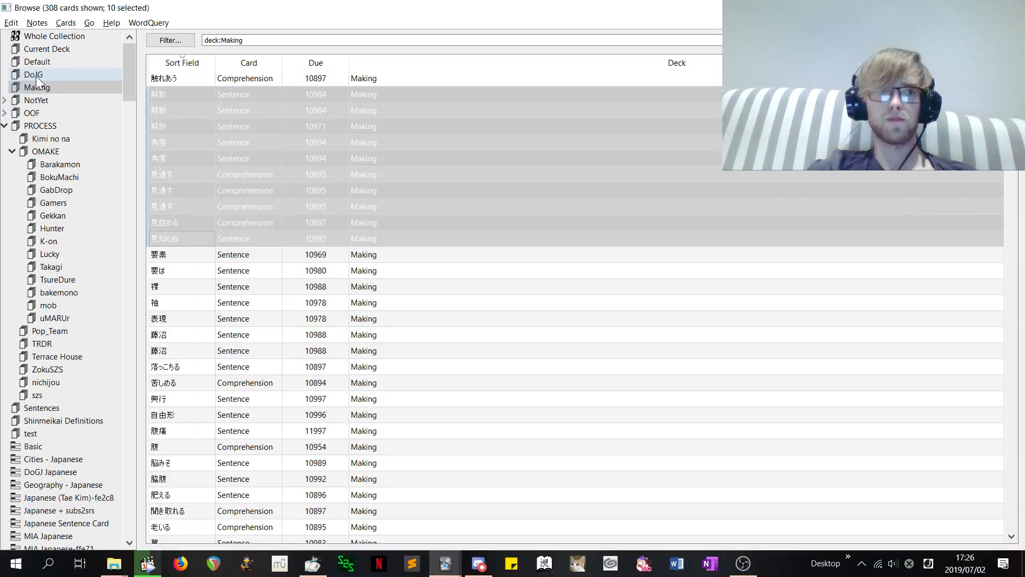
scroll(231, 227, "down", 1)
scroll(231, 227, "down", 20)
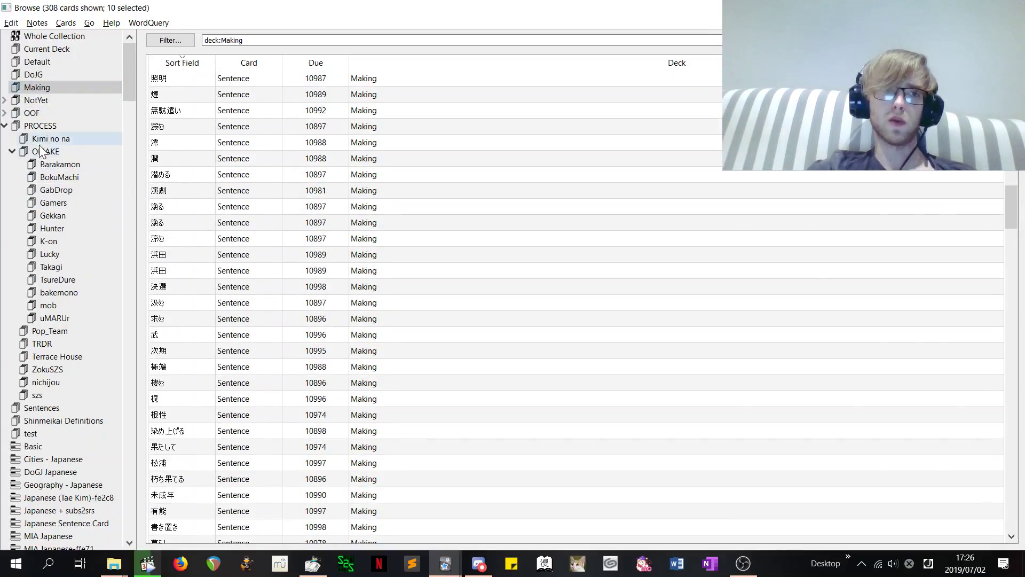
left_click(53, 163)
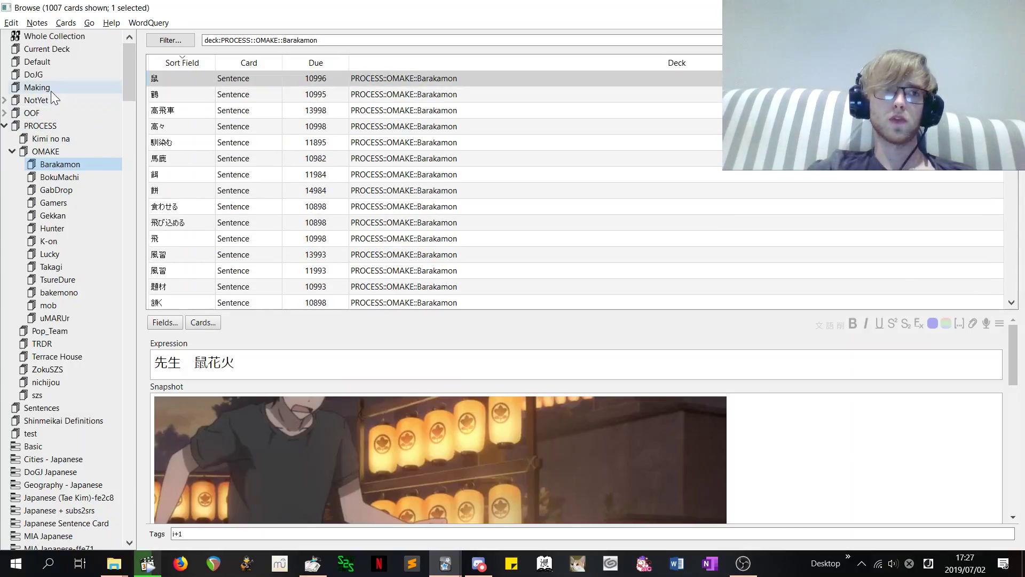
left_click(54, 86)
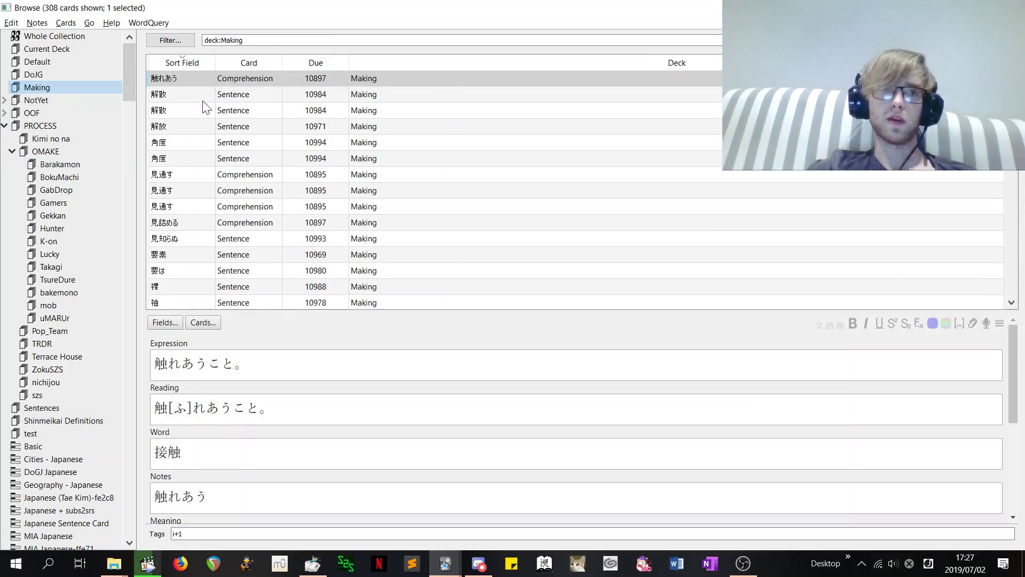
Step: List the Default deck's 64 cards and scroll through the table
left_click(188, 280, "shift")
left_click(47, 63)
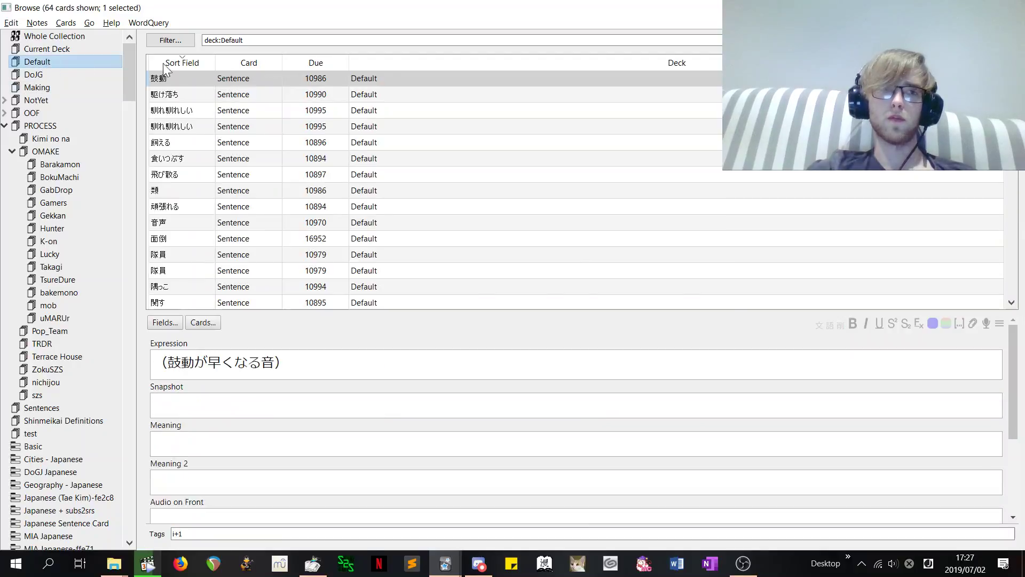
scroll(223, 96, "down", 10)
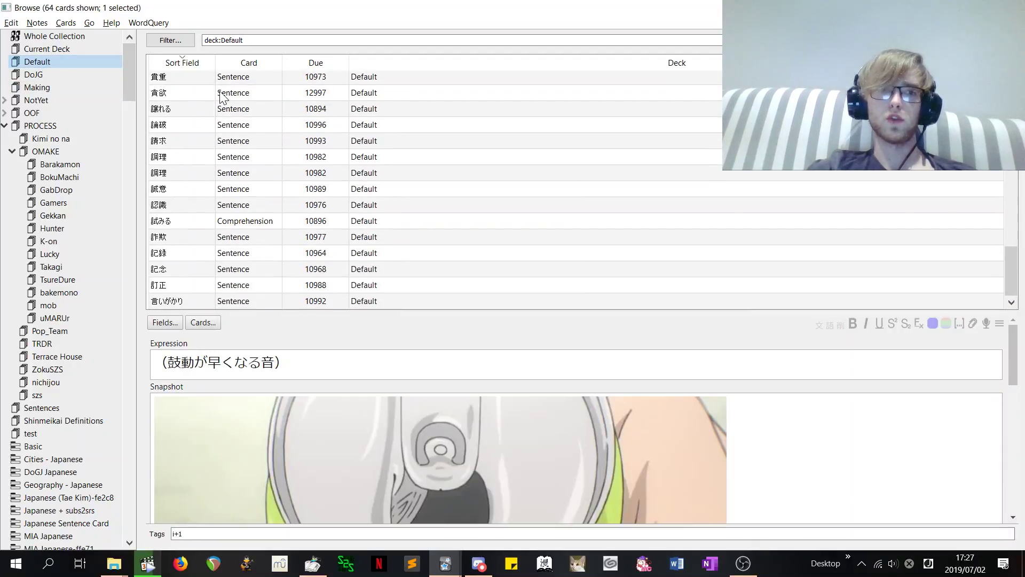
scroll(222, 96, "up", 10)
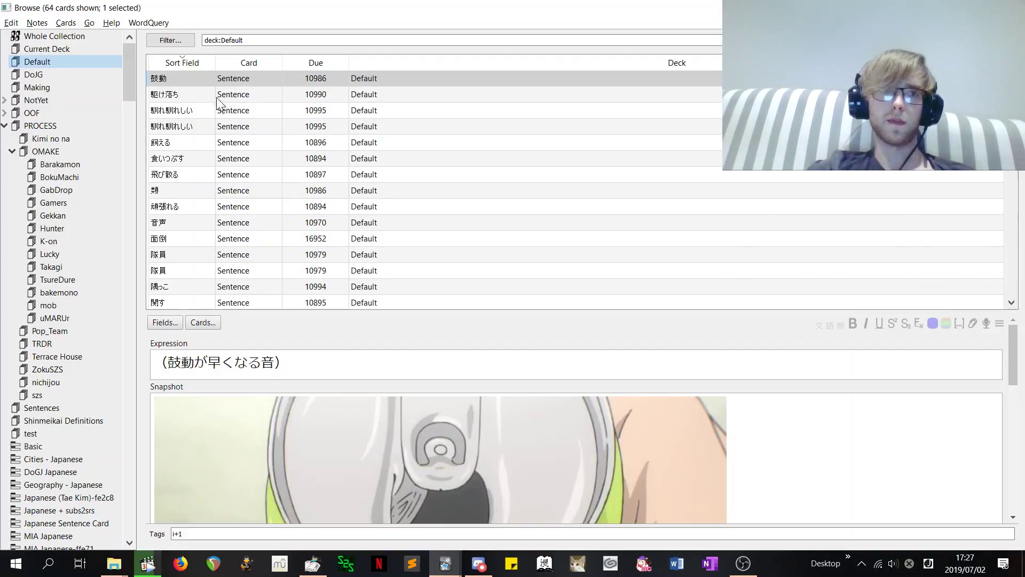
scroll(213, 138, "down", 1)
scroll(213, 138, "down", 8)
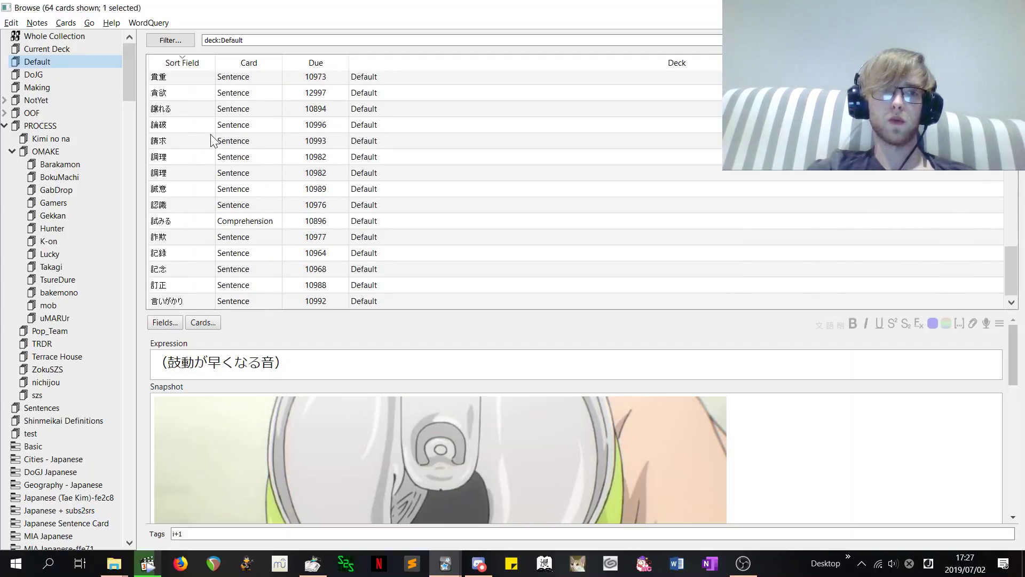
Step: Inspect the 言いがかり, 訂正 and 記念 sentence notes
left_click(197, 302)
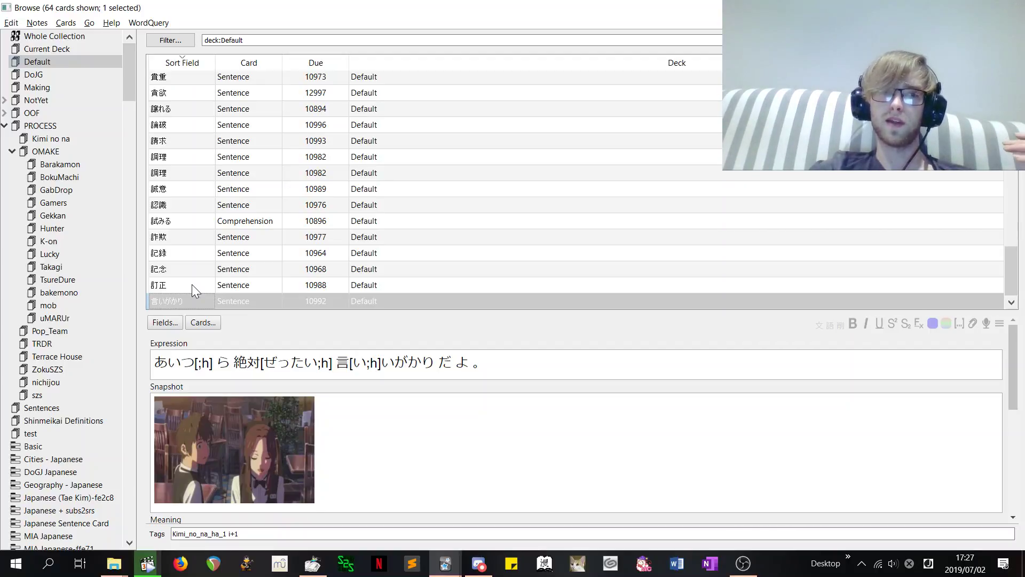
left_click(191, 284)
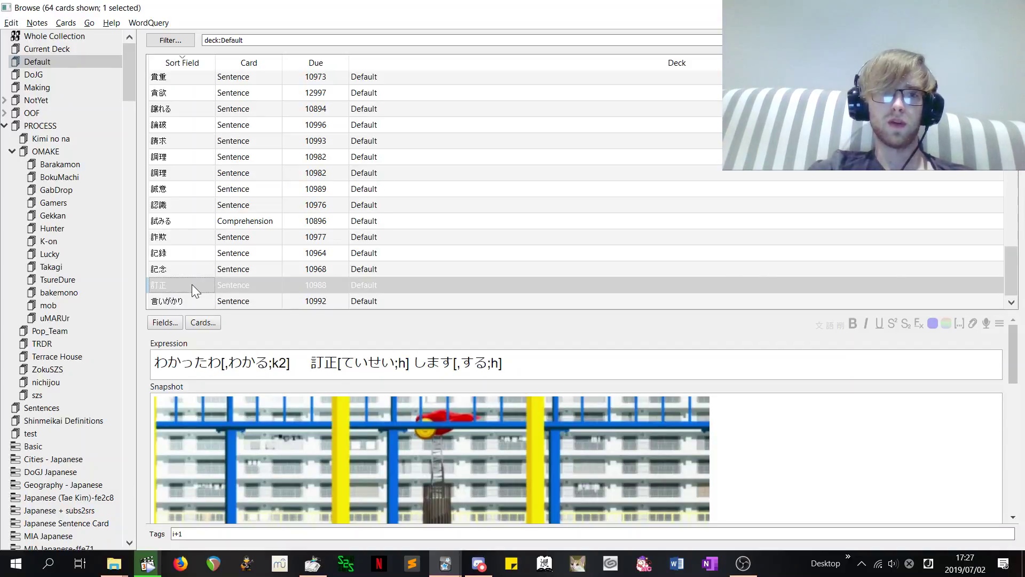
left_click(177, 271)
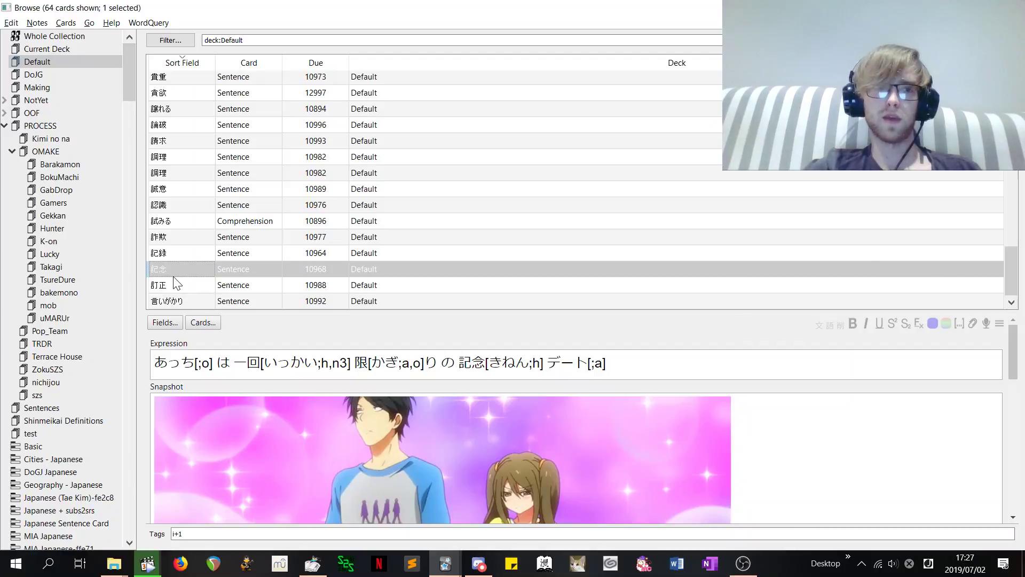
Step: Tag the selected card AlreadyKnown, after undoing an accidental Japanese-input entry
key("ctrl+shift+a")
type("ankoku")
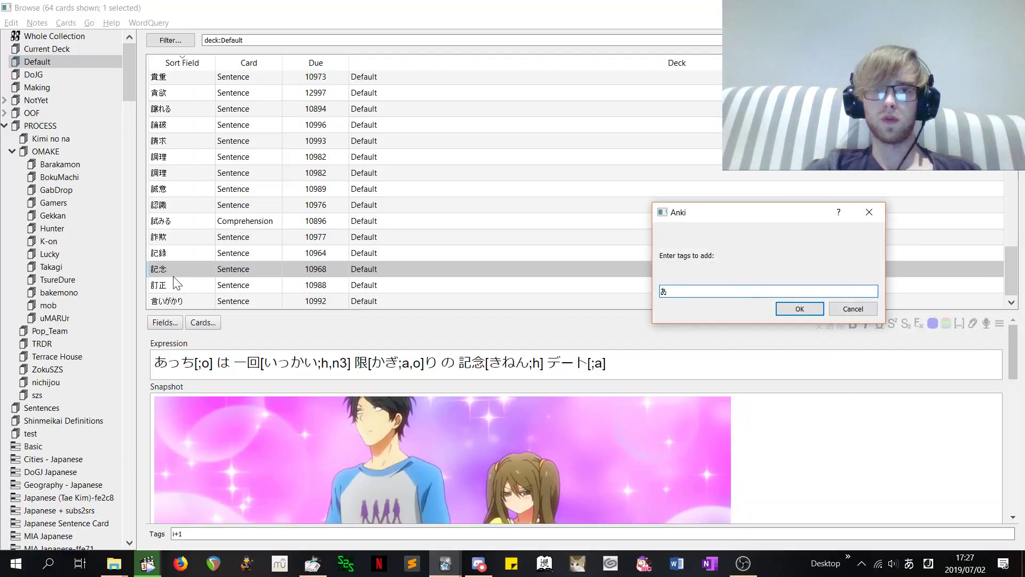
key("space")
key("Escape")
key("Escape")
key("Caps_Lock")
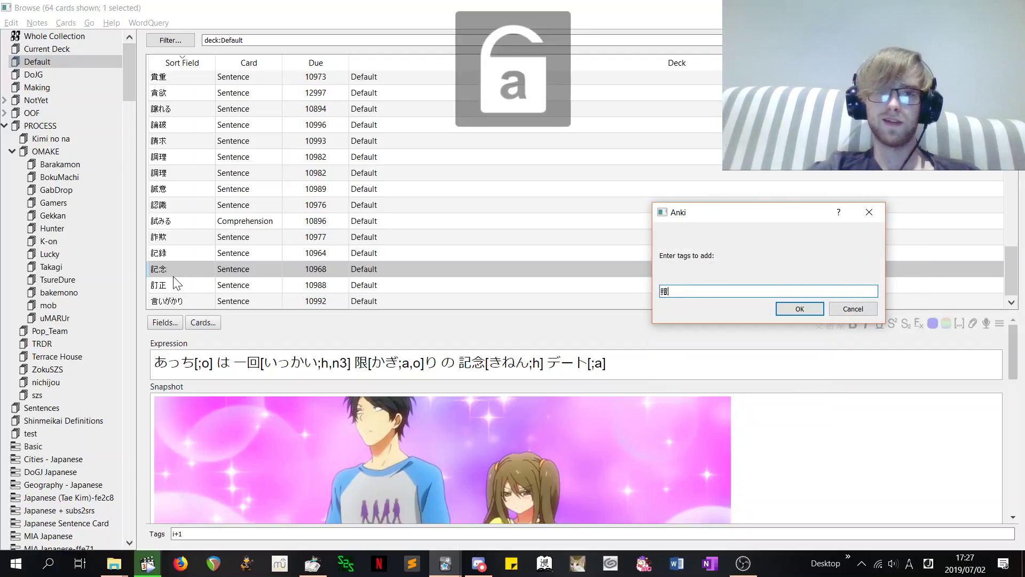
type("al")
key("Return")
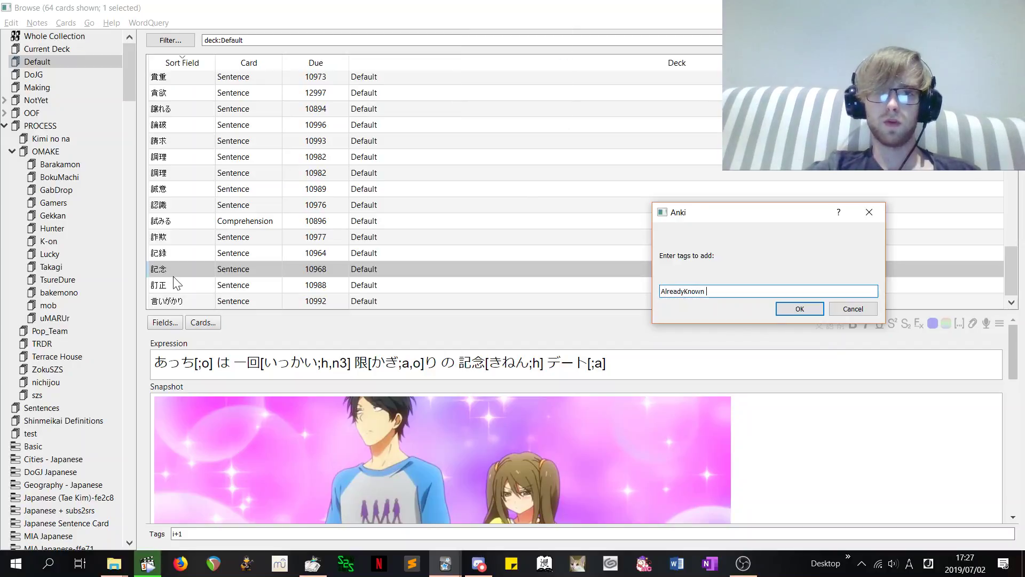
key("Return")
key("Up")
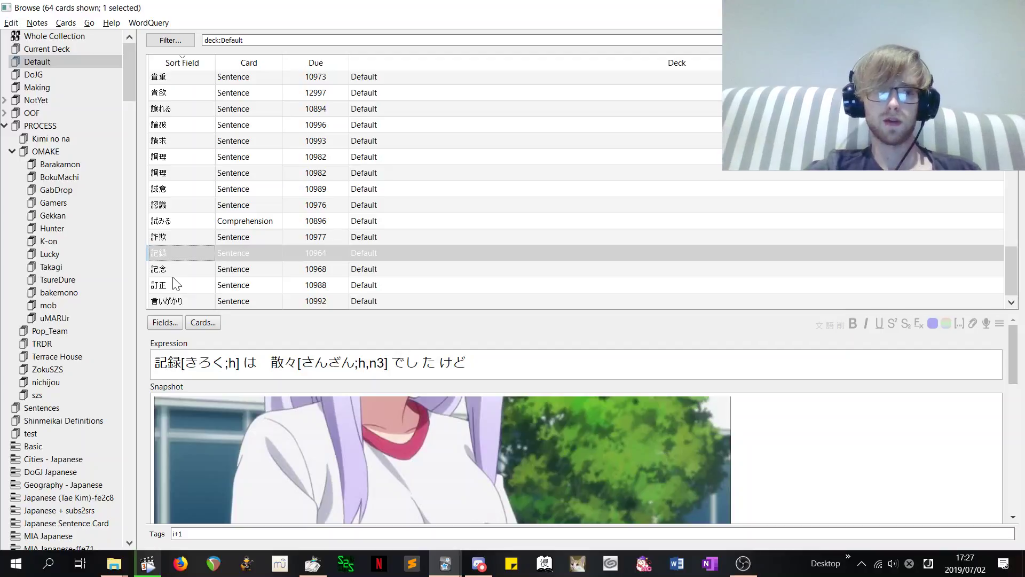
Step: Tag the 記録 sentence card AlreadyKnown
key("ctrl+shift+a")
type("al")
key("Return")
key("Return")
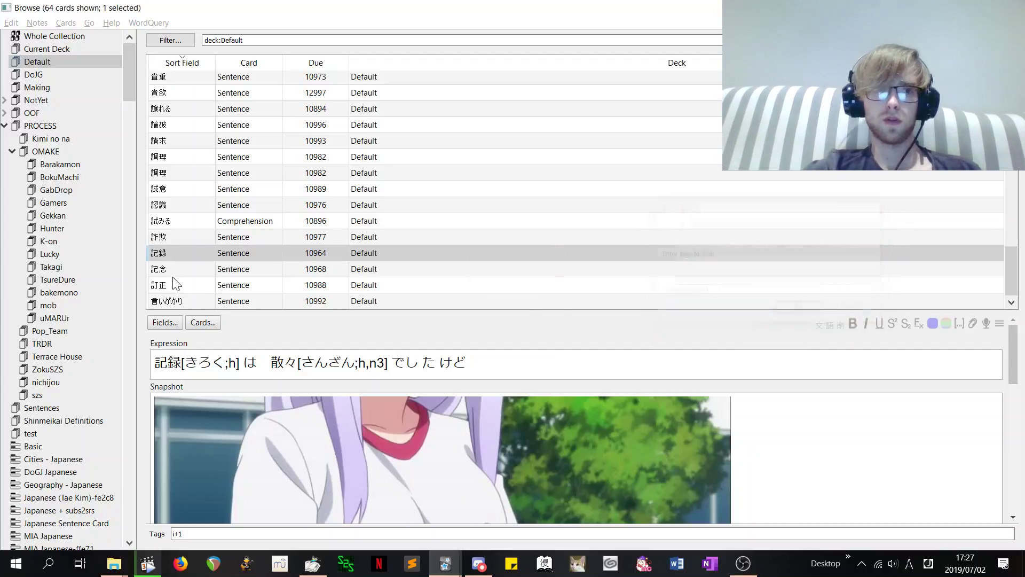
key("Up")
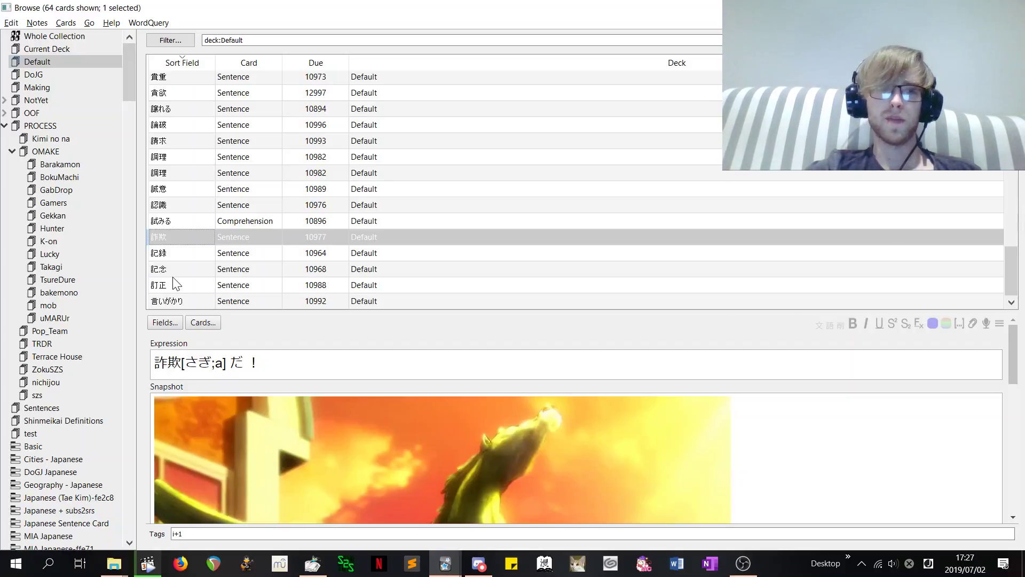
Step: Delete the 詐欺 note, leaving 63 cards in Default
key("Down")
key("Up")
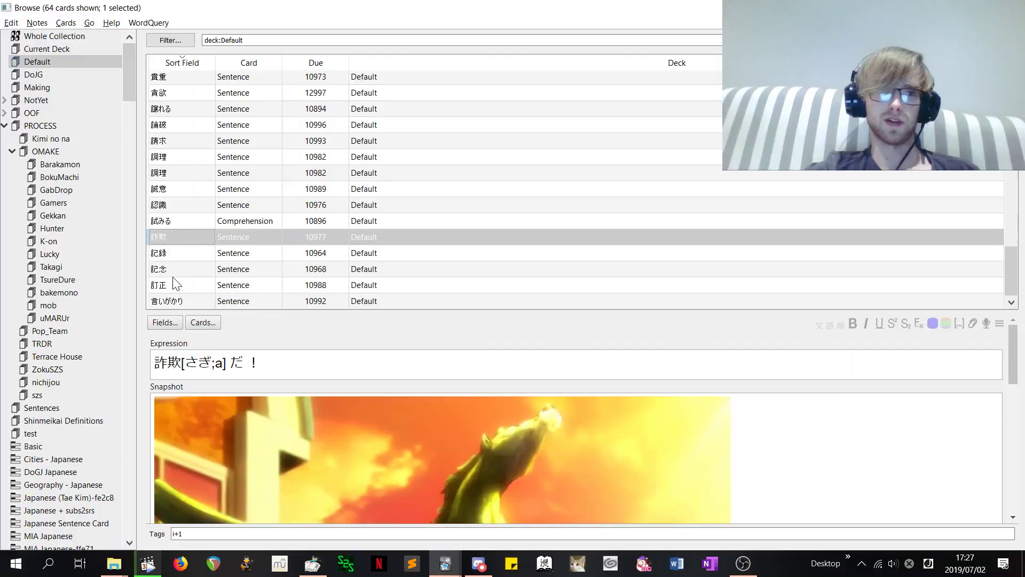
key("ctrl+Delete")
key("Up")
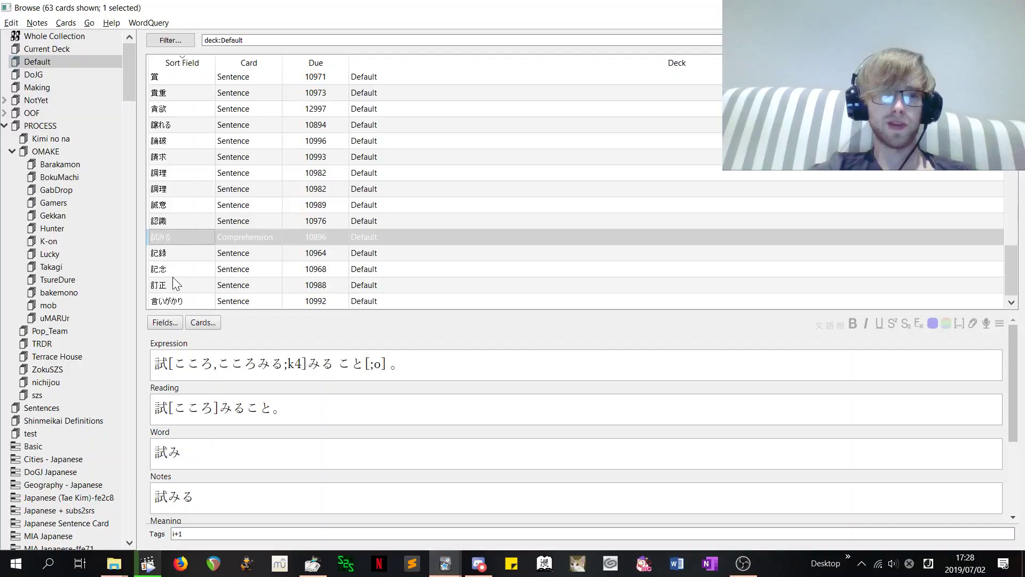
Step: Delete the 試みる comprehension note
key("ctrl+Delete")
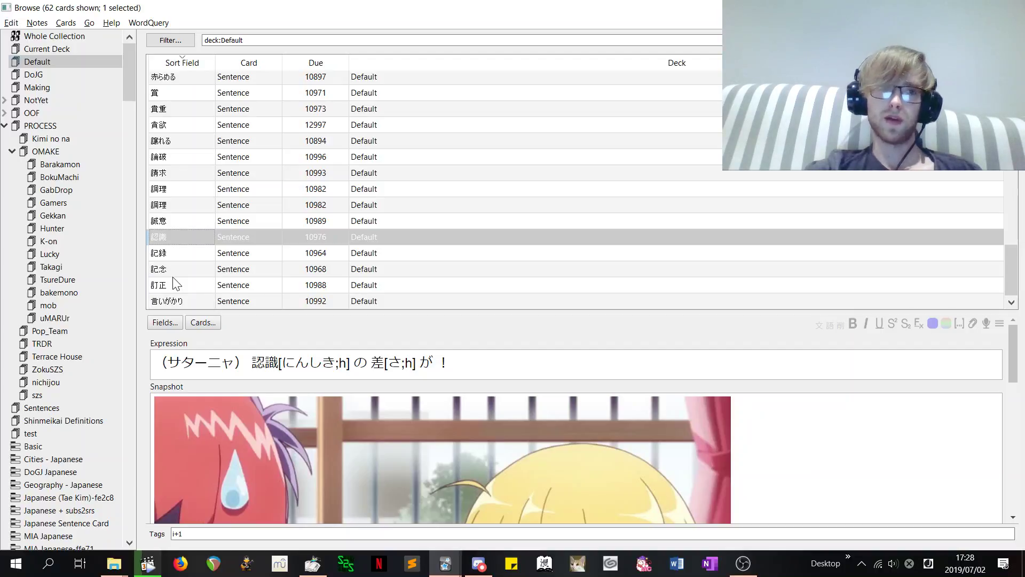
key("Up")
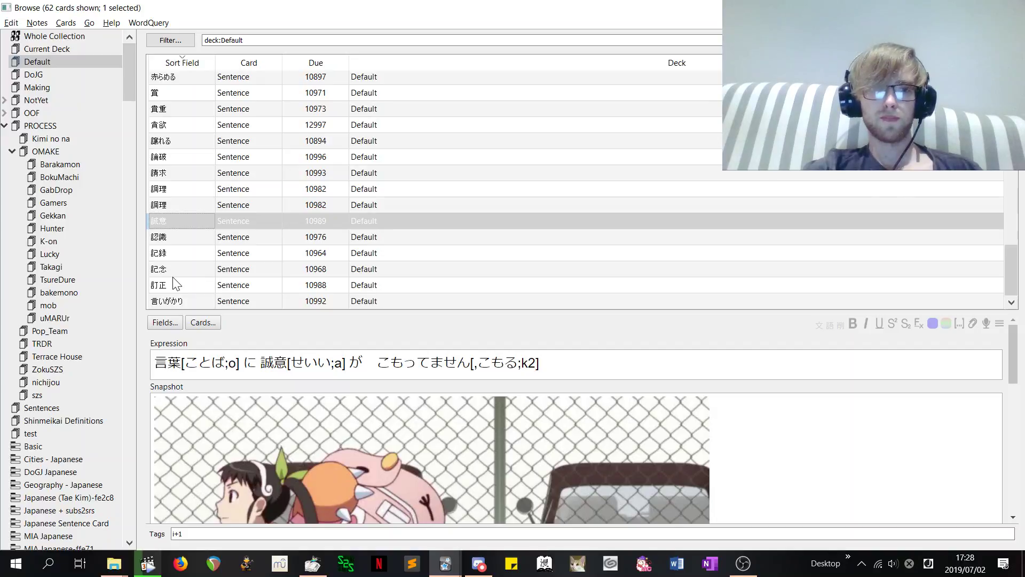
key("Up")
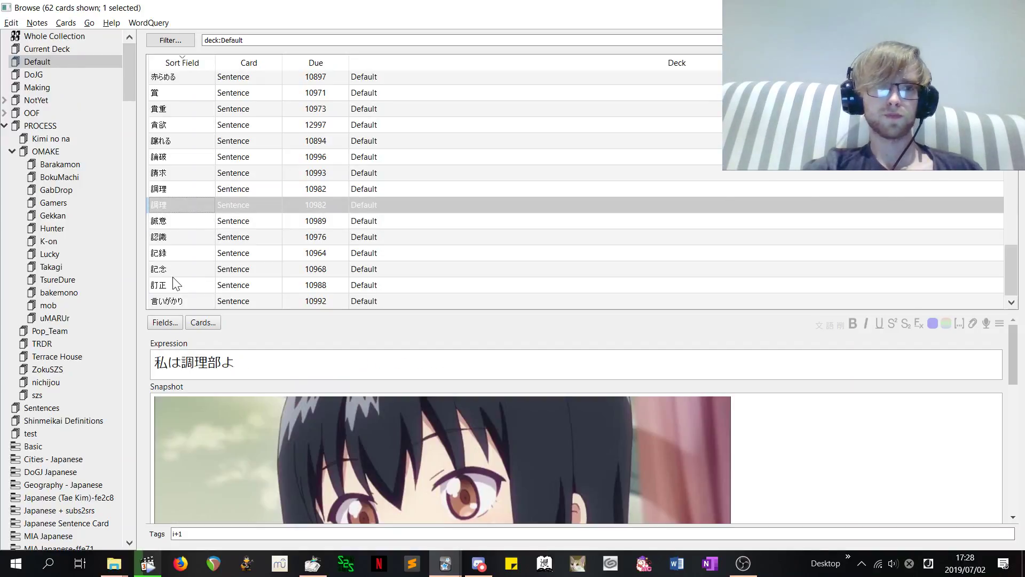
key("Down")
key("Up")
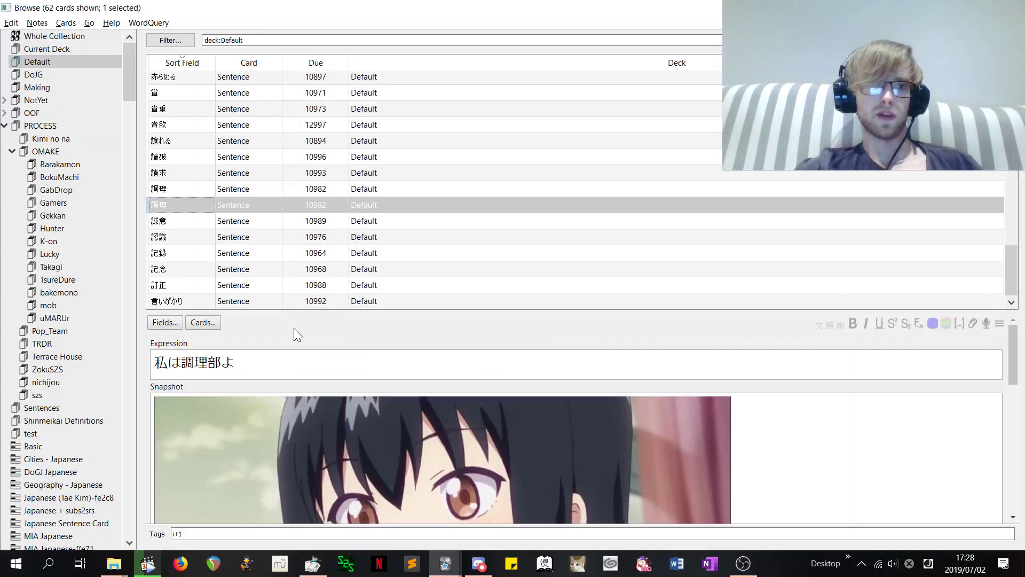
Step: Open Generate Accents/Furigana from the Edit menu and close it without running
scroll(299, 374, "down", 8)
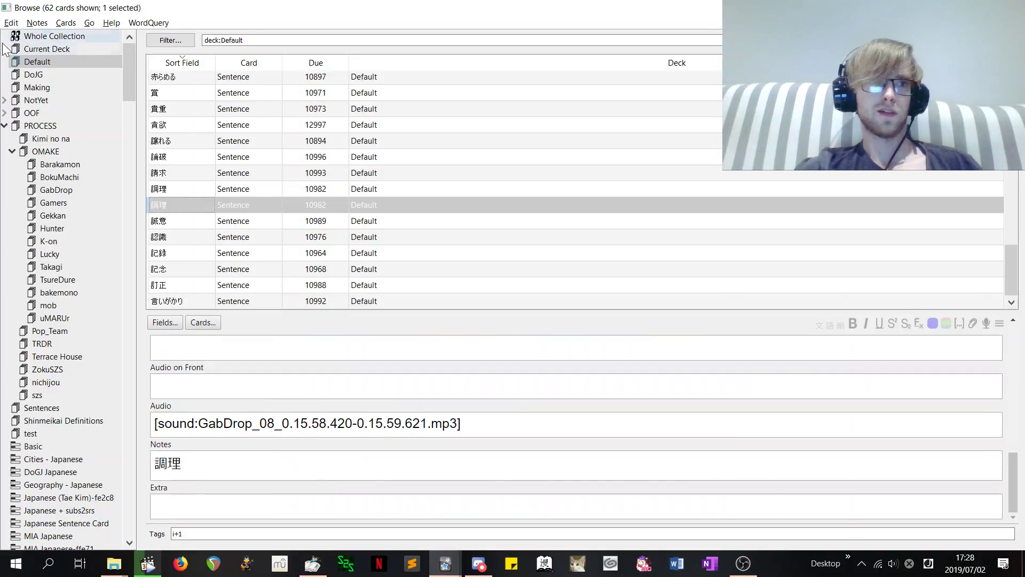
left_click(11, 22)
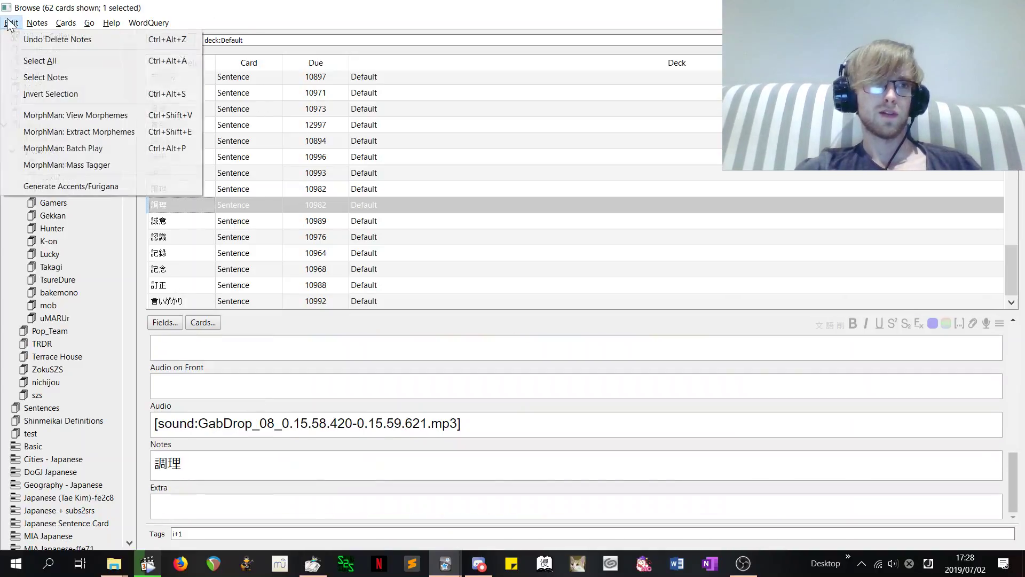
left_click(90, 184)
left_click(844, 251)
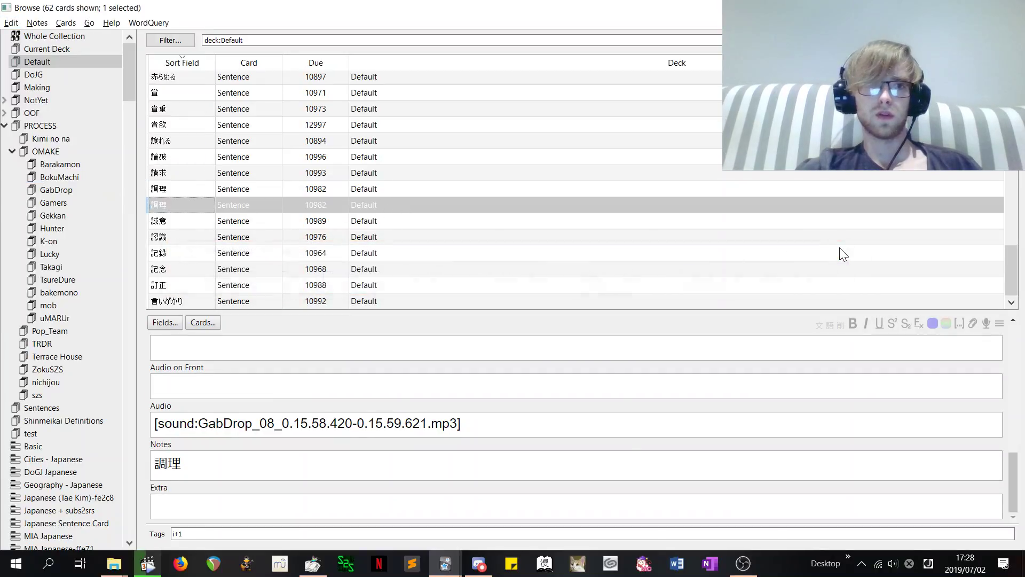
key("Up")
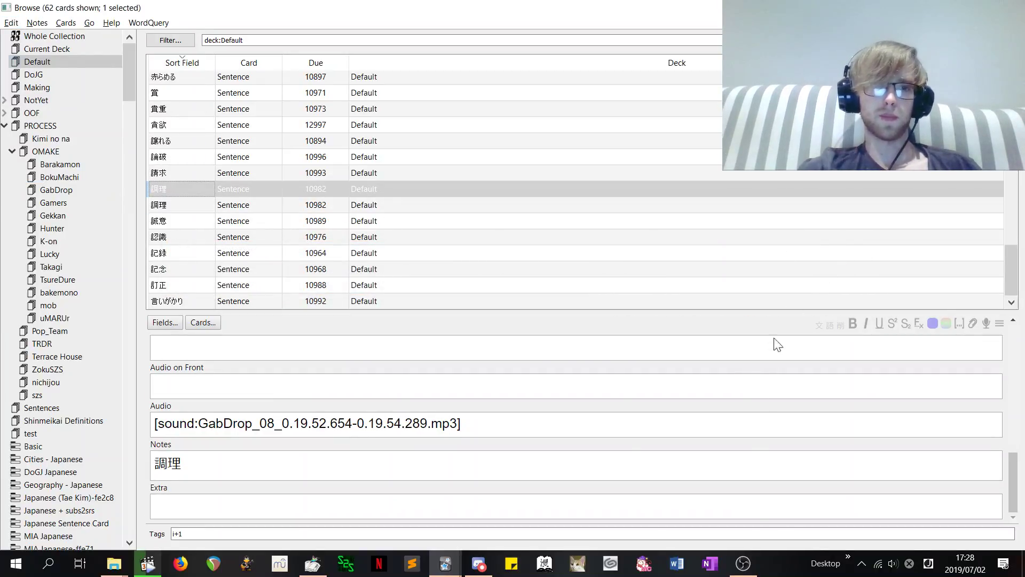
scroll(756, 428, "up", 10)
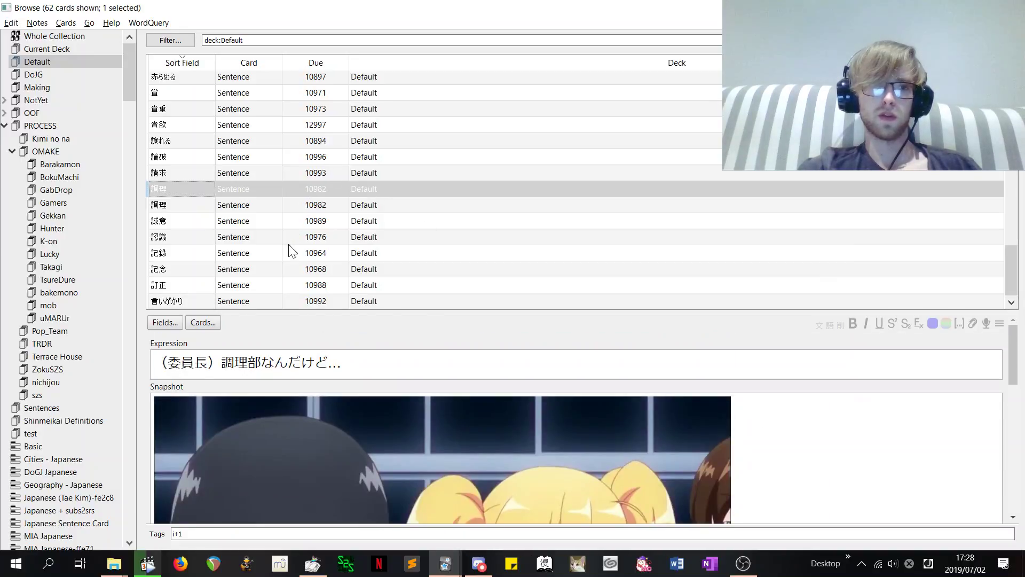
Step: Compare the two 調理 cards and delete the duplicate reading 私は調理部よ
left_click(174, 207)
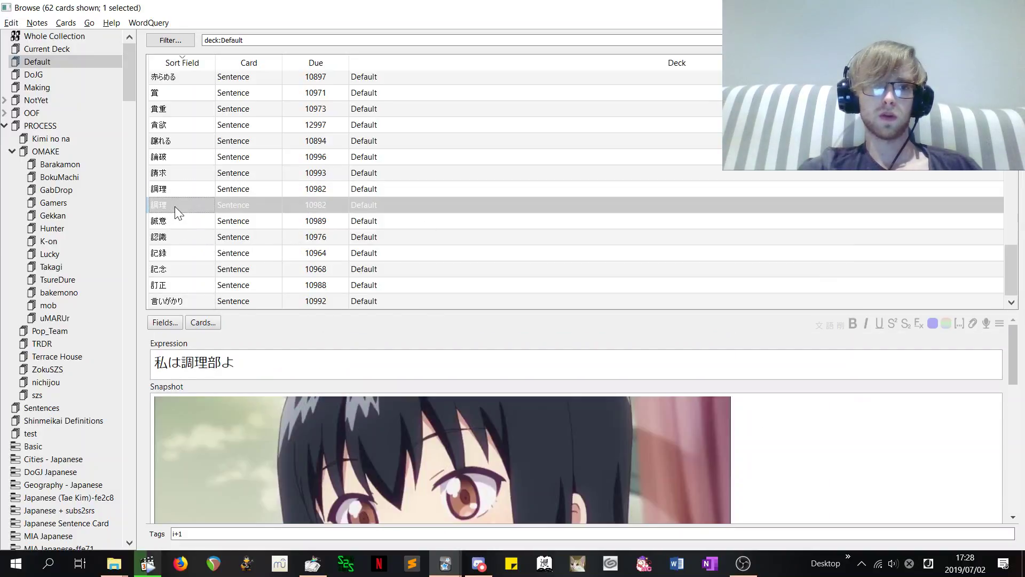
left_click(176, 193)
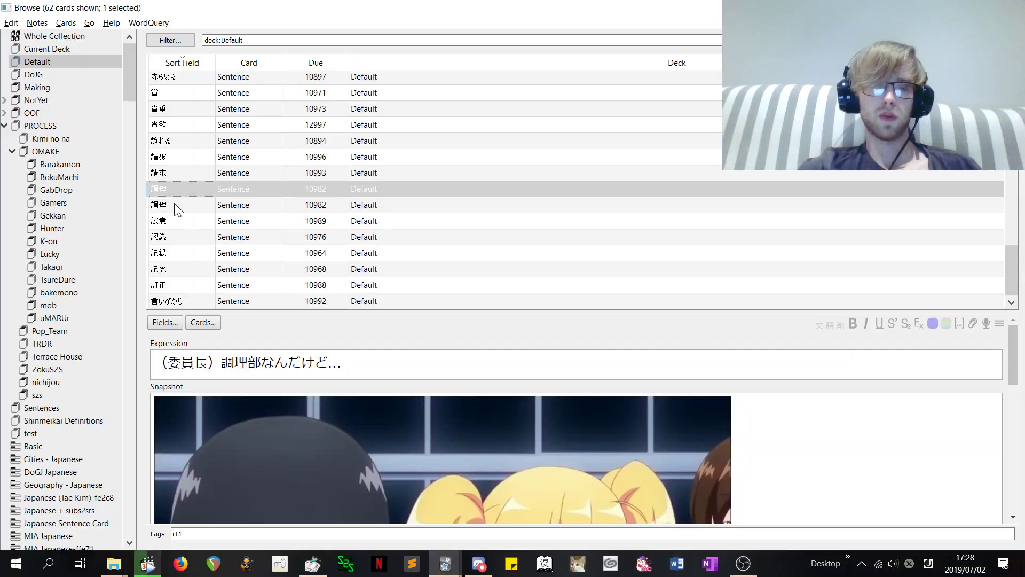
left_click(171, 206)
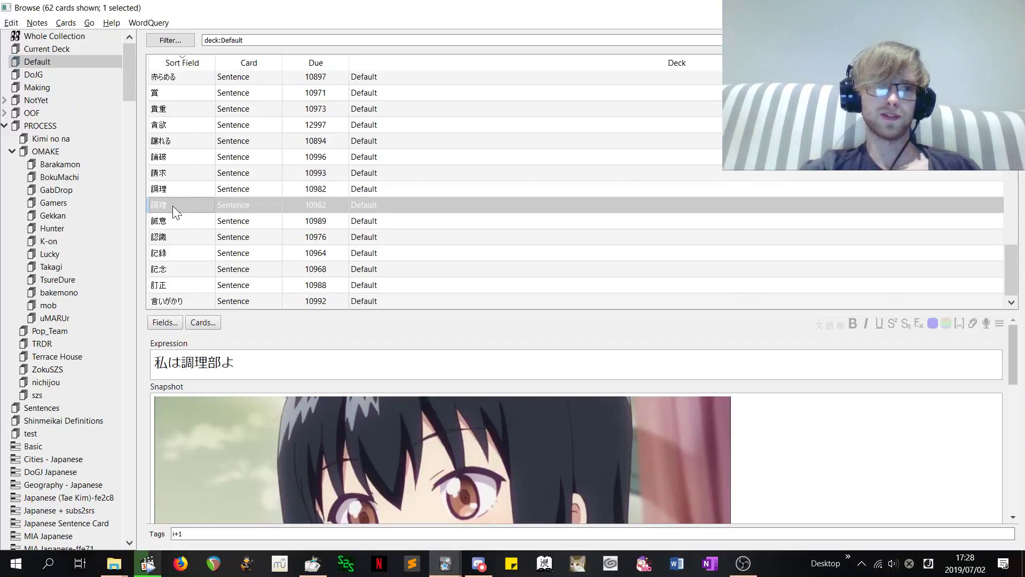
key("ctrl+Delete")
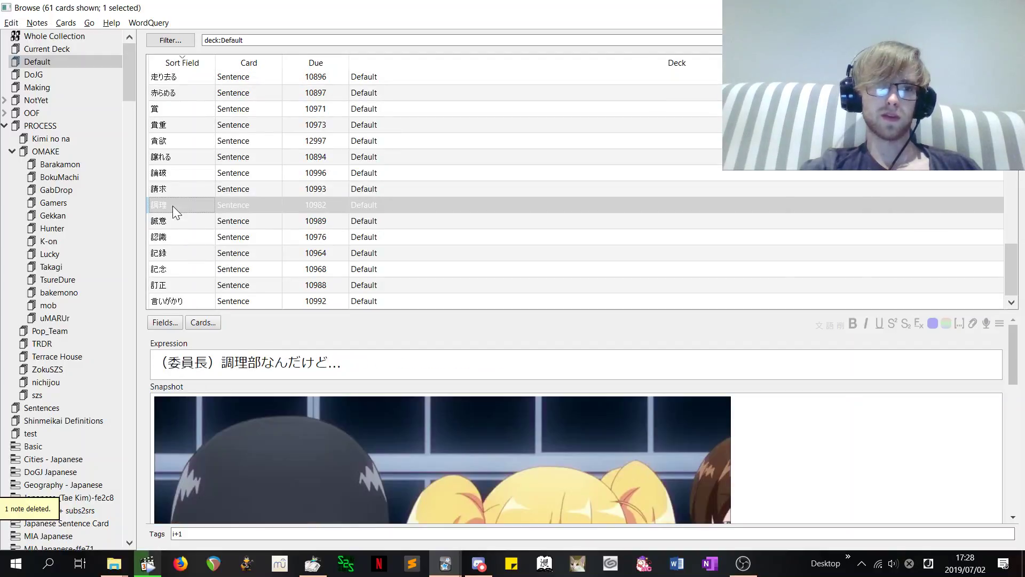
key("Up")
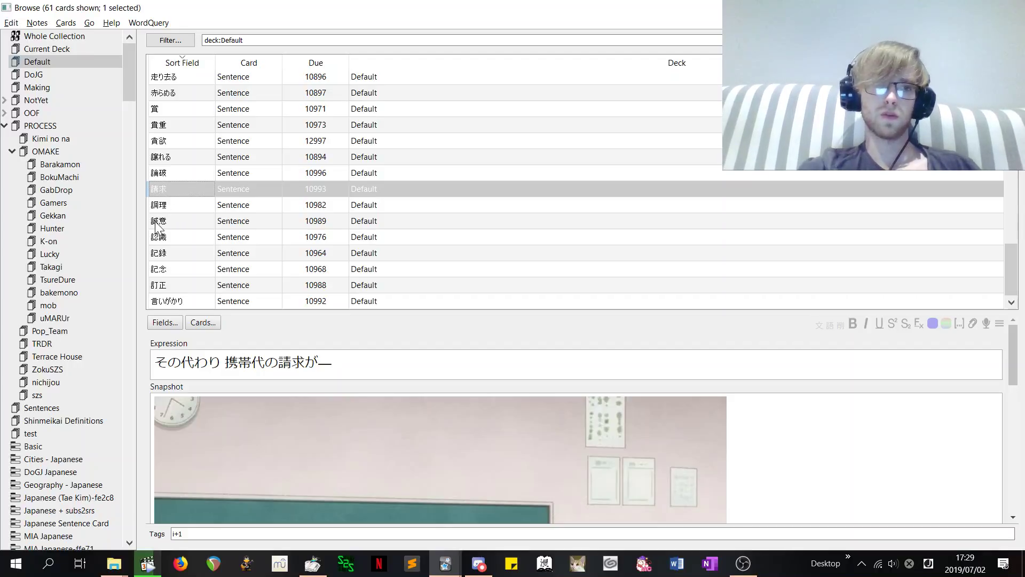
Step: Review the remaining Default cards, from 論破 and 記録 through 貪欲, ending on 譲れる
left_click(170, 176)
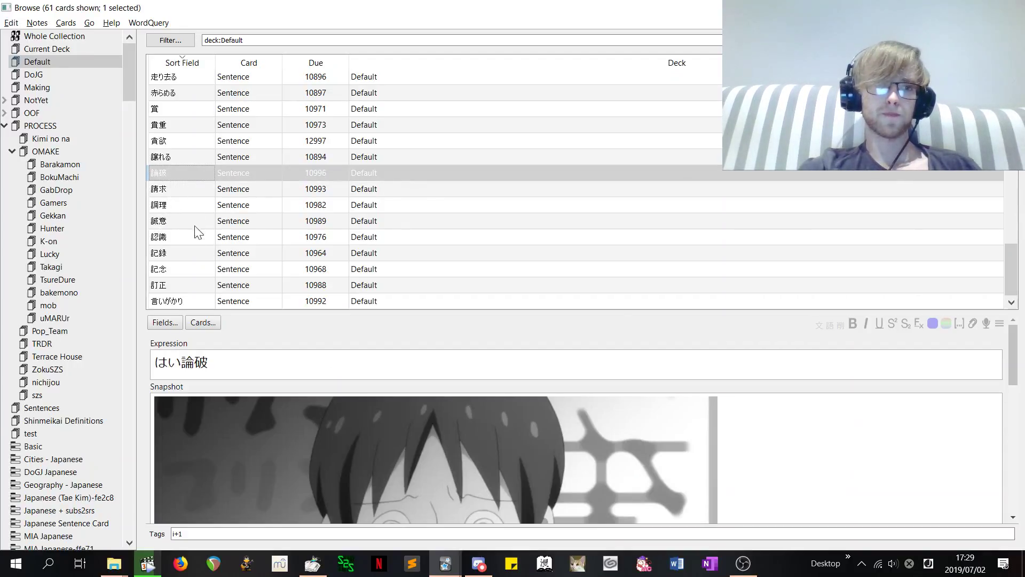
left_click(175, 239)
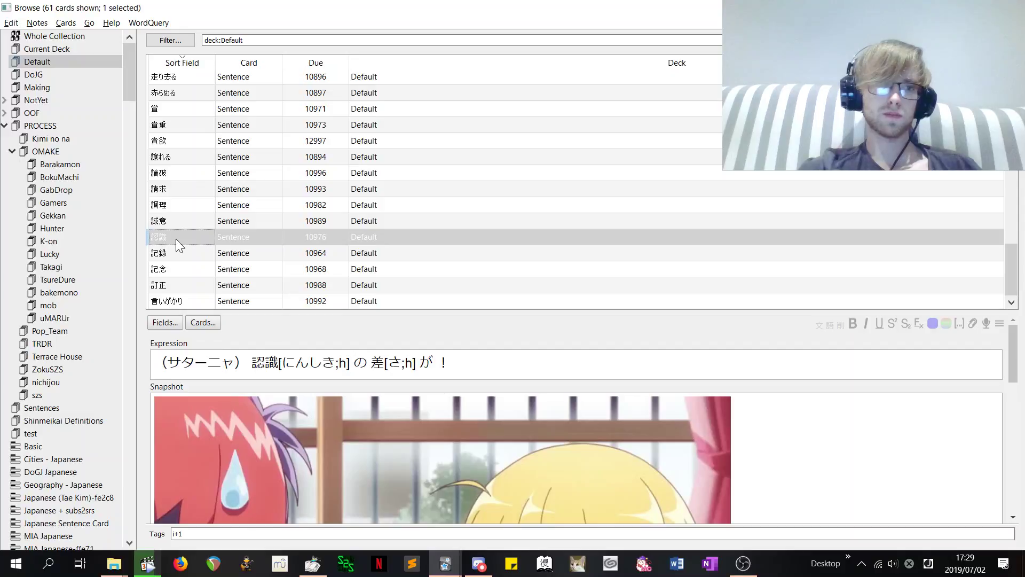
left_click(176, 258)
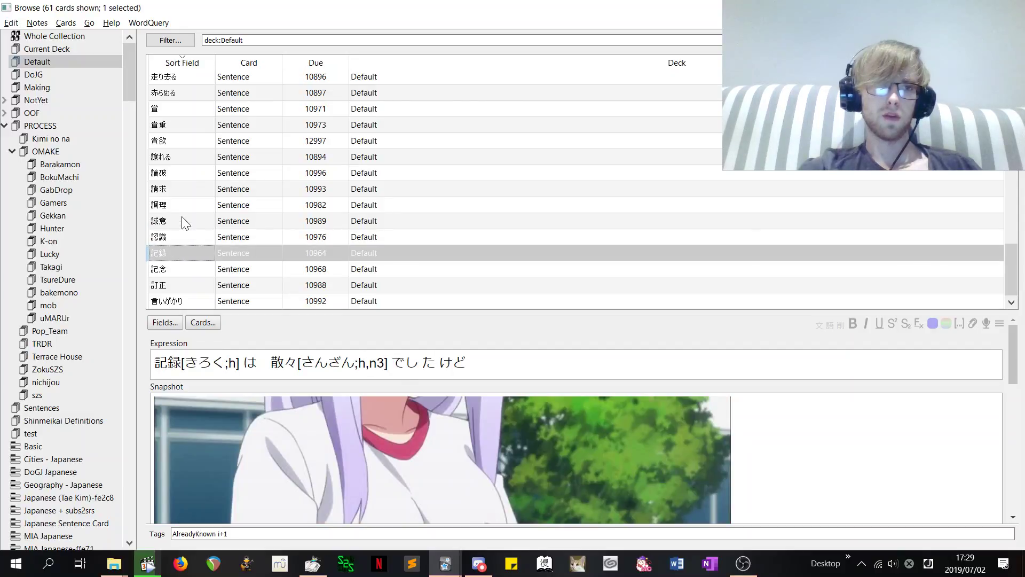
left_click(183, 301)
left_click(172, 285)
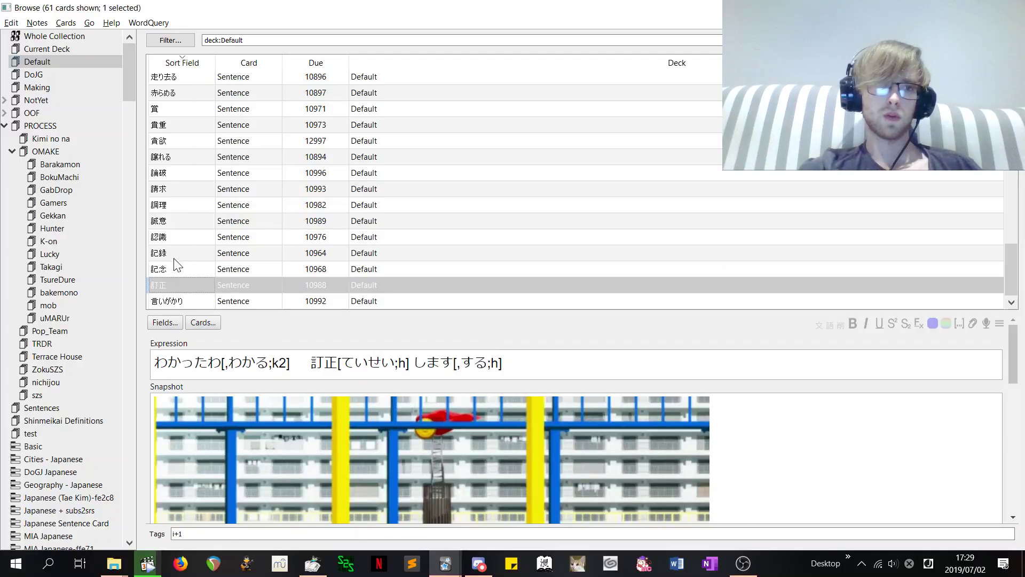
left_click(171, 237)
left_click(169, 223)
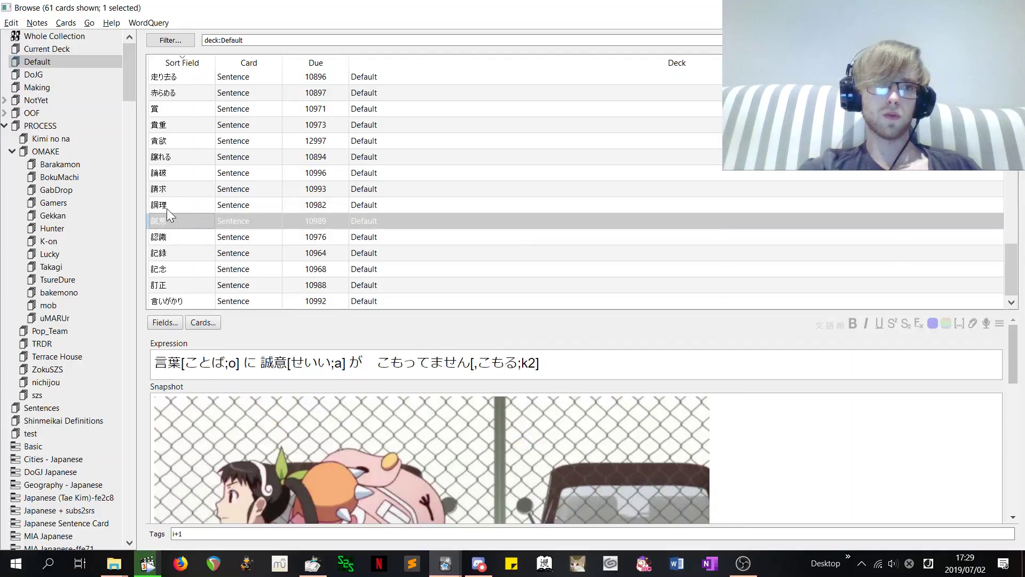
left_click(166, 207)
left_click(165, 188)
left_click(166, 172)
left_click(167, 156)
left_click(168, 143)
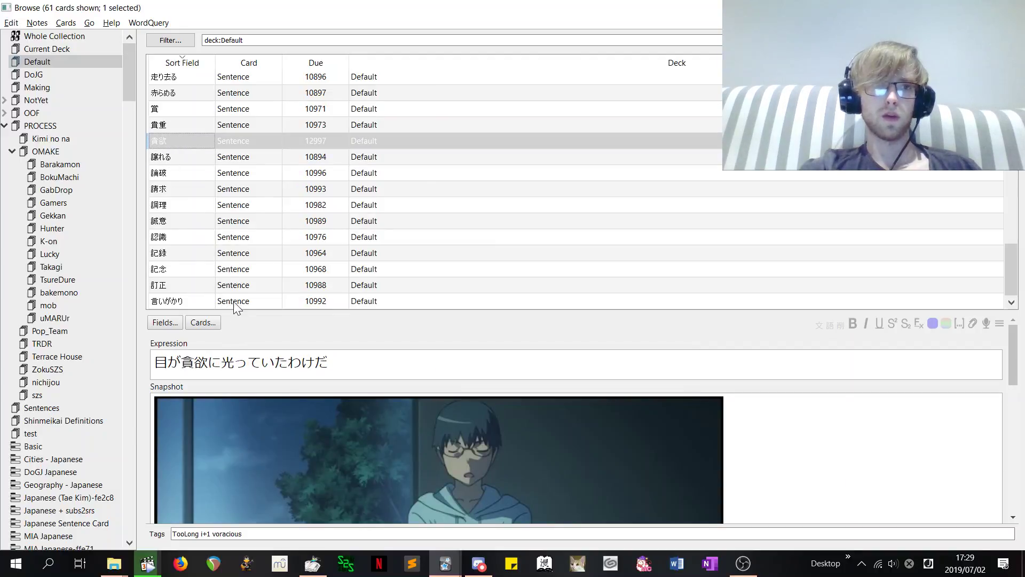
scroll(577, 427, "down", 3)
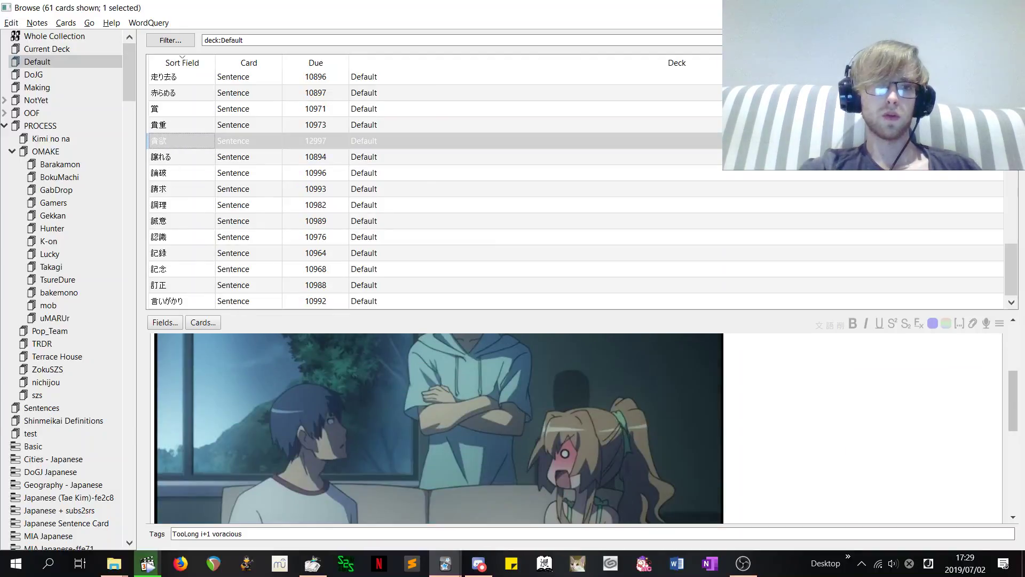
scroll(577, 427, "up", 3)
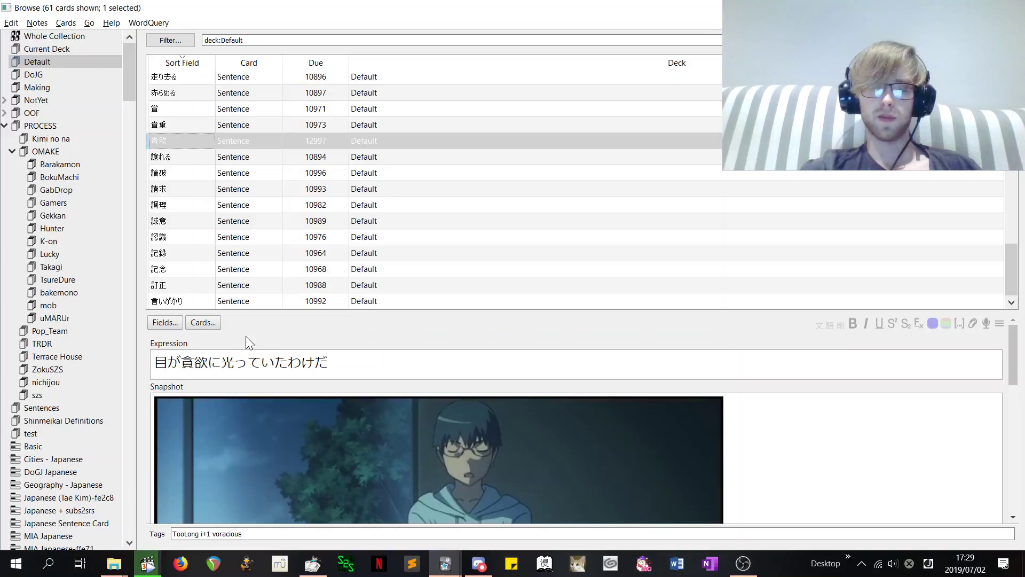
key("Down")
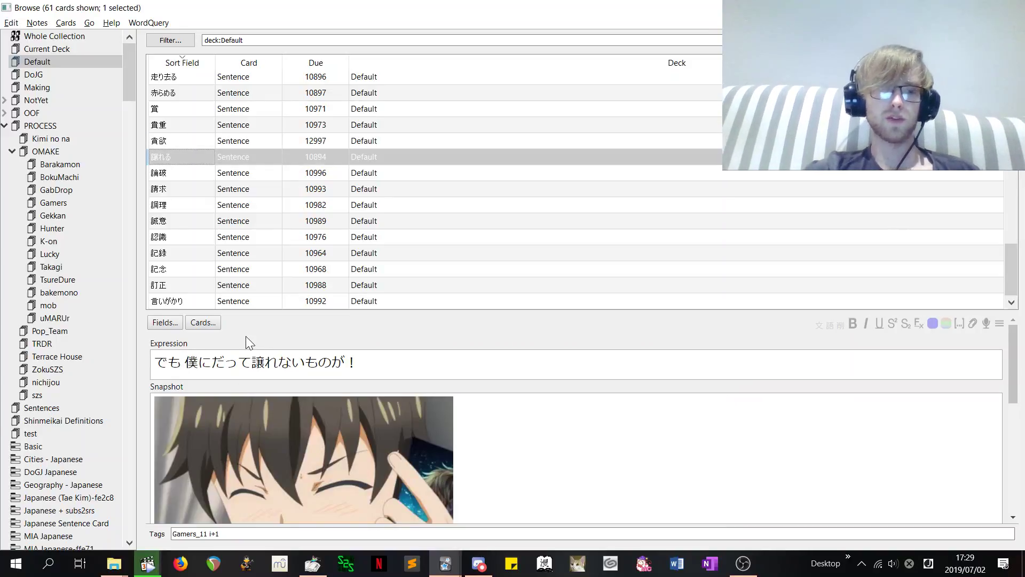
Step: Tag the 譲れる and 論破 sentence cards AlreadyKnown
key("ctrl+shift+a")
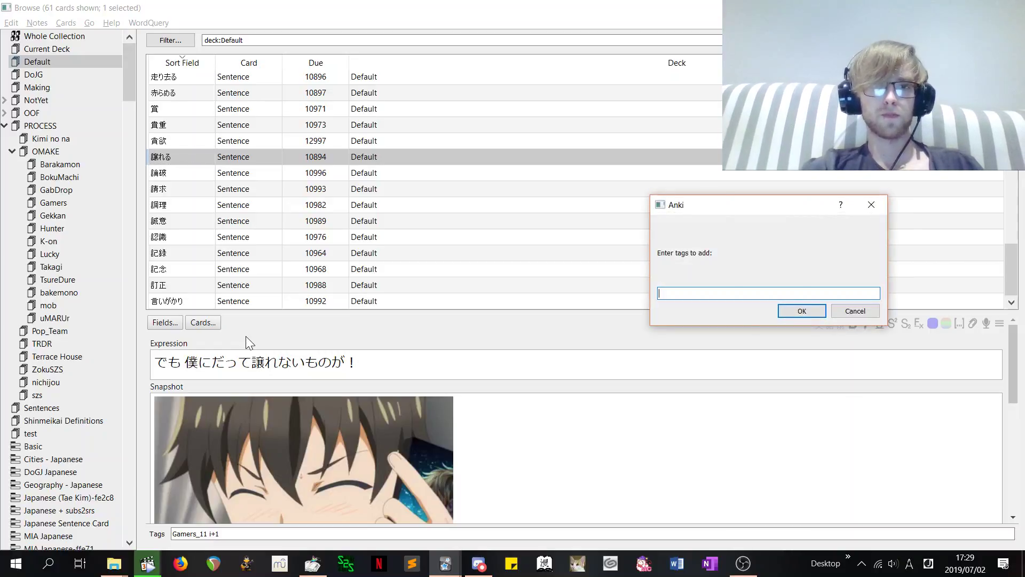
type("al")
key("Return")
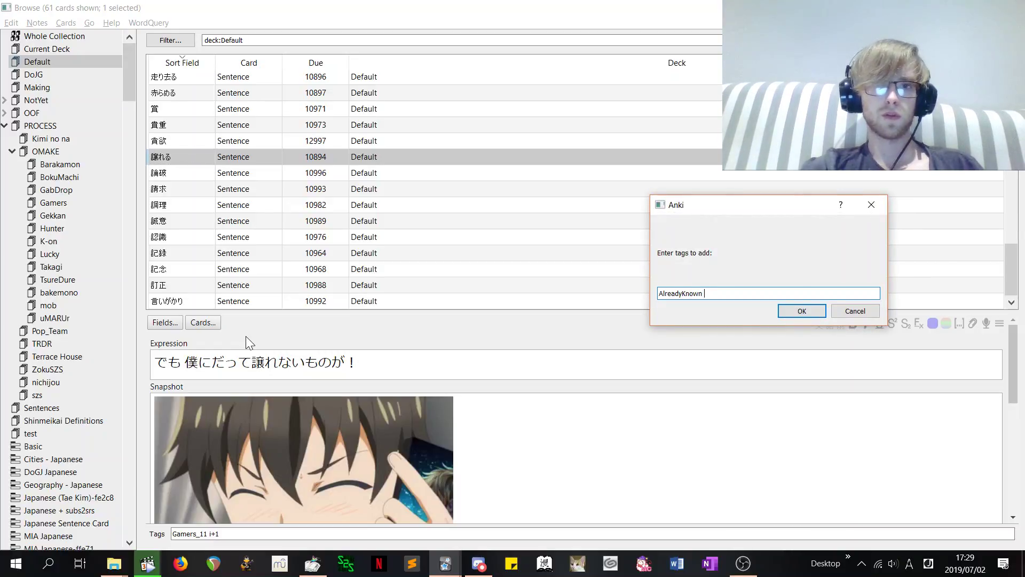
key("Return")
key("Down")
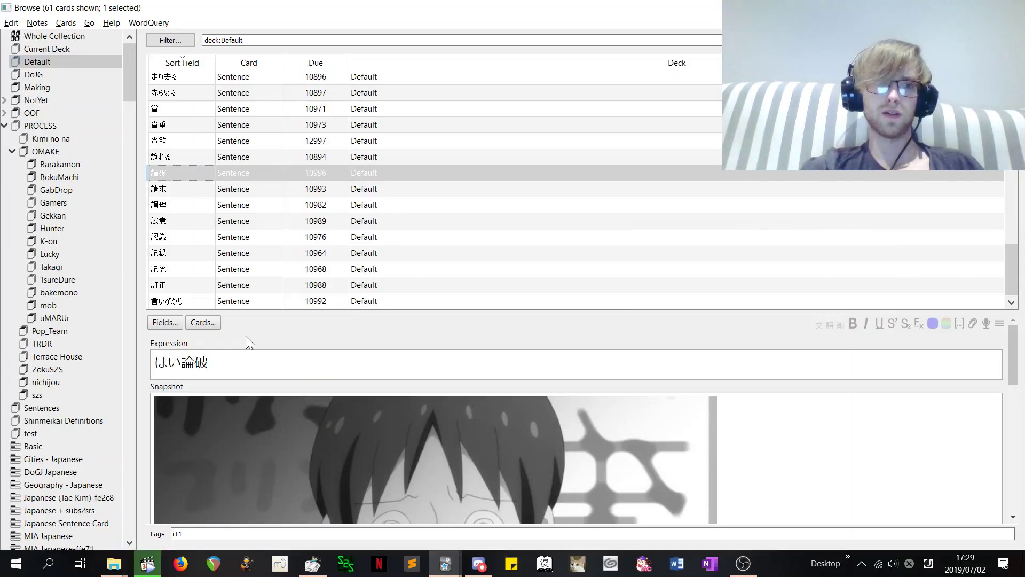
key("ctrl+shift+a")
type("al")
key("Return")
key("Return")
key("Down")
key("Up")
key("Up")
key("Up")
key("Up")
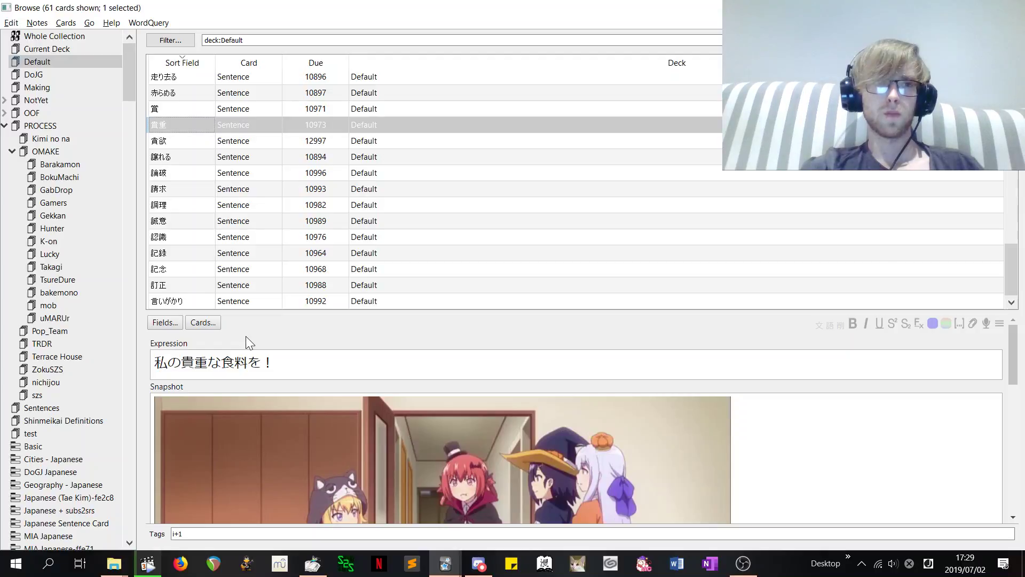
Step: Tag the 貴重 sentence card AlreadyKnown
key("ctrl+shift+a")
type("al")
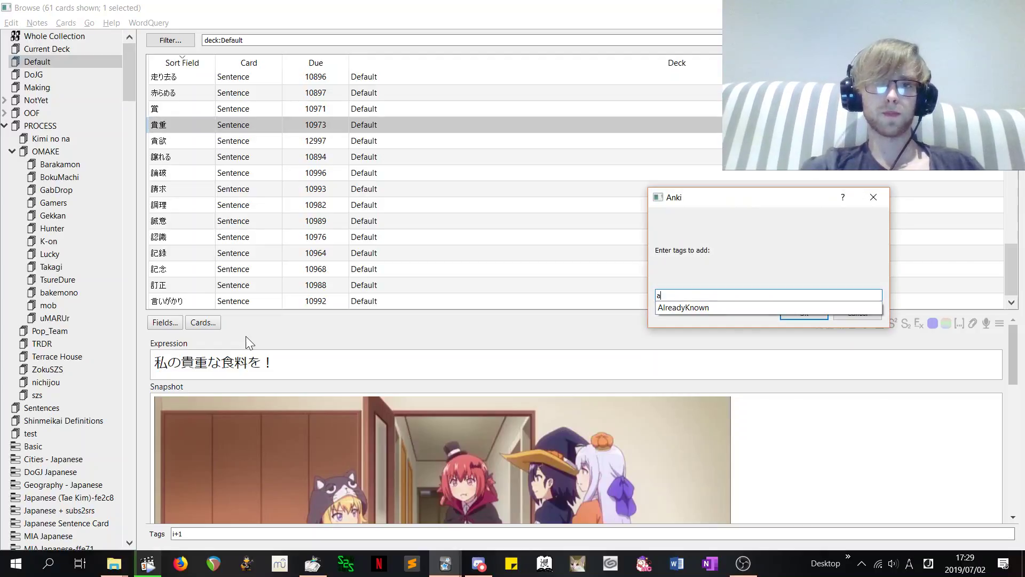
key("Return")
key("Return")
key("Up")
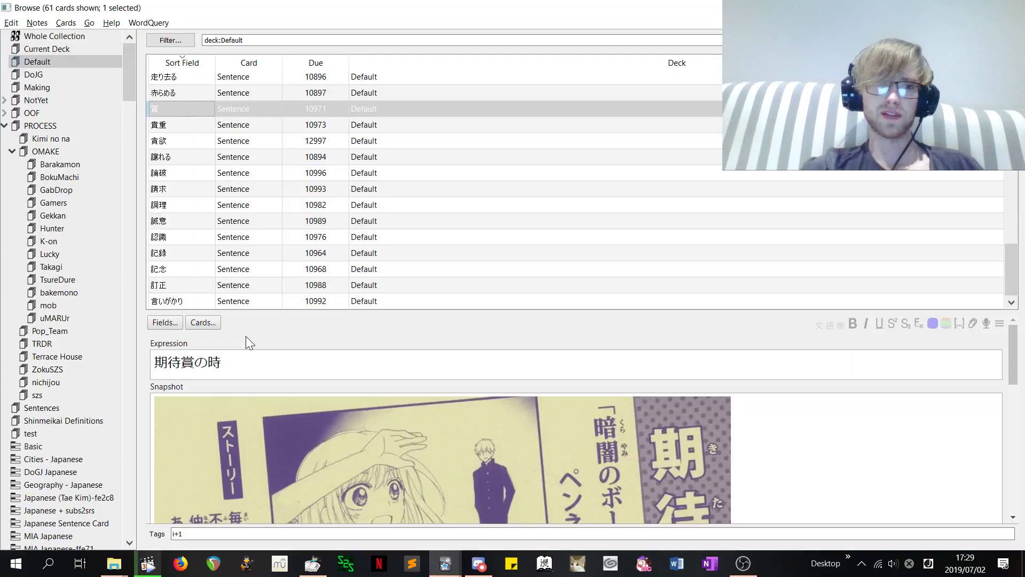
Step: Tag the 走り去る card AlreadyKnown and select the rows from 走り去る to 言いがかり
key("Up")
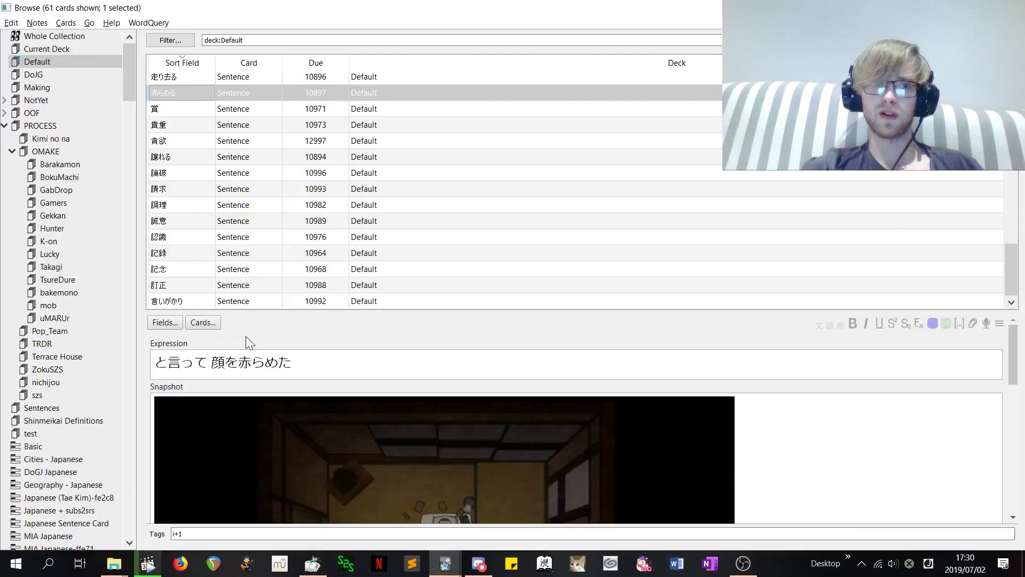
key("Down")
key("Up")
key("Up")
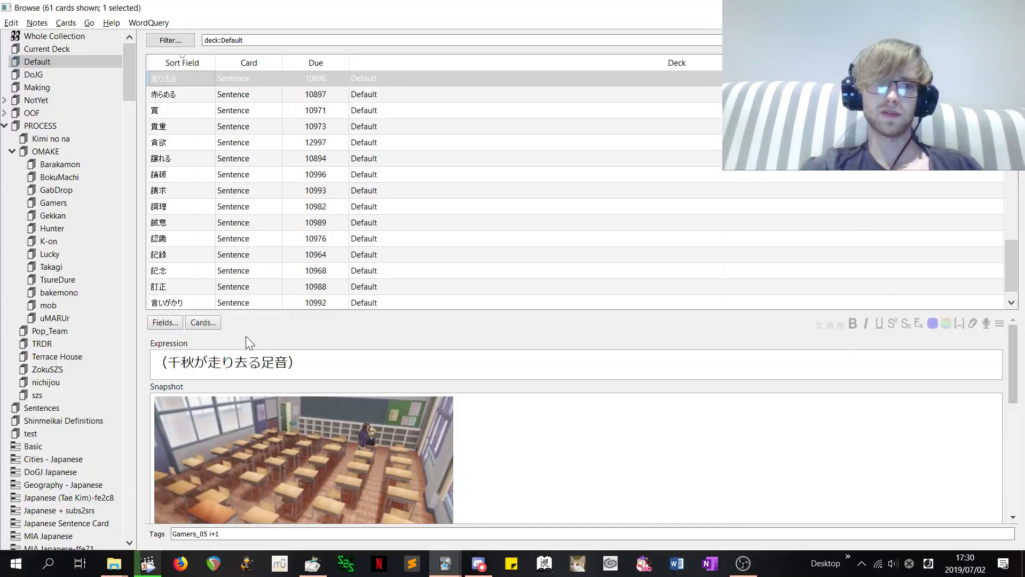
key("ctrl+shift+a")
type("AlreadyKnown")
key("Return")
key("Return")
key("Up")
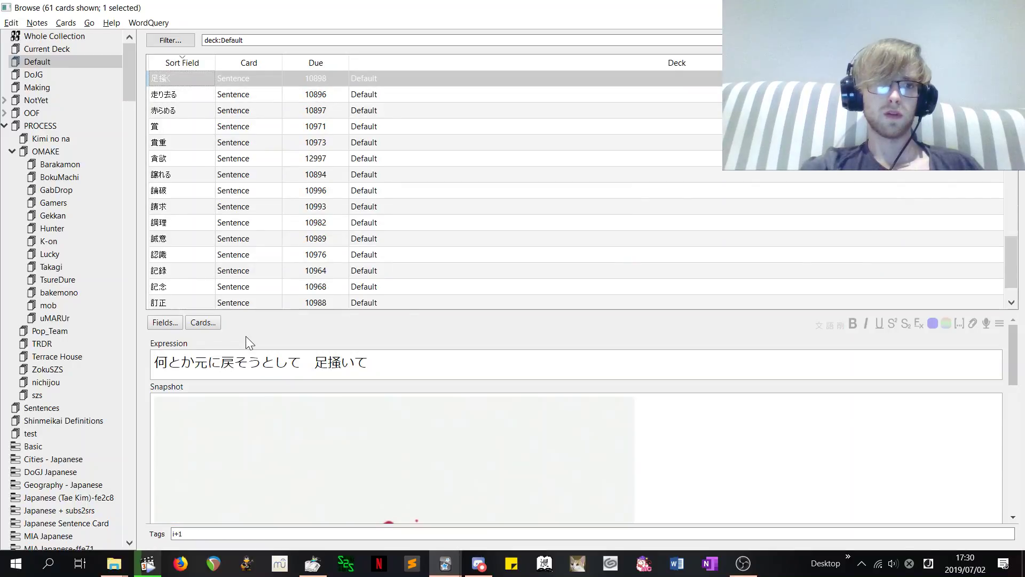
key("Down")
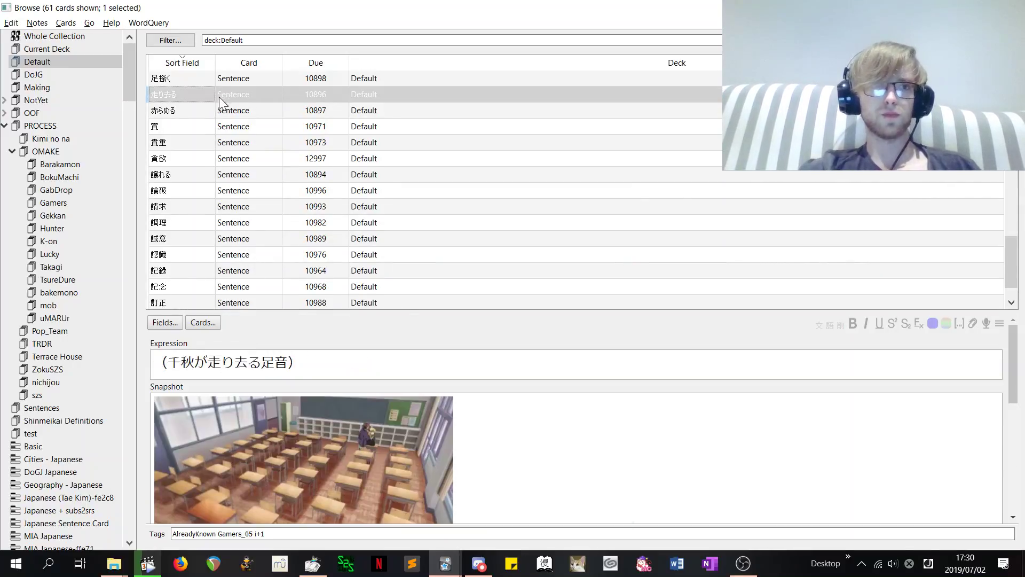
left_click_drag(220, 97, 241, 563)
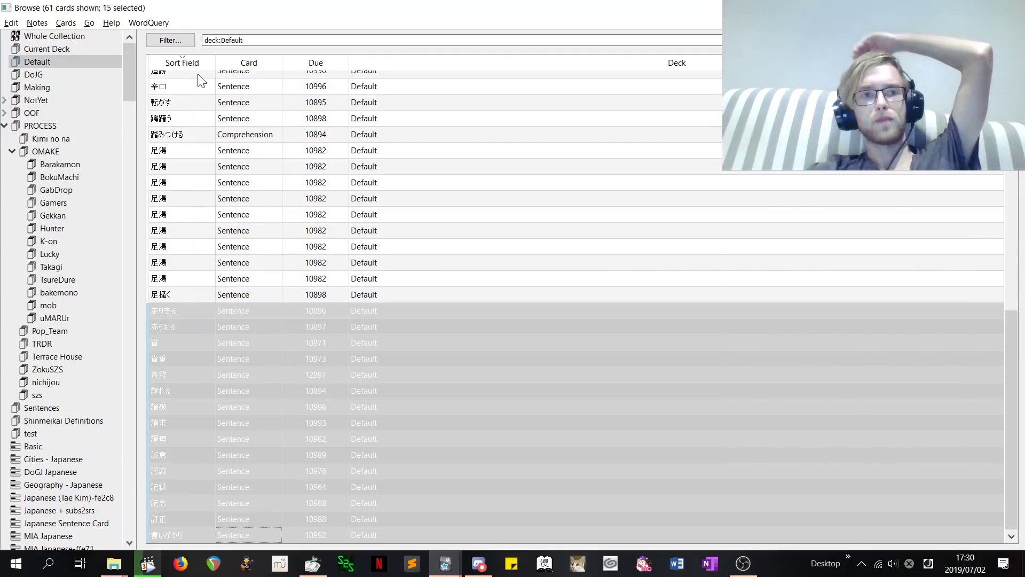
left_click(4, 24)
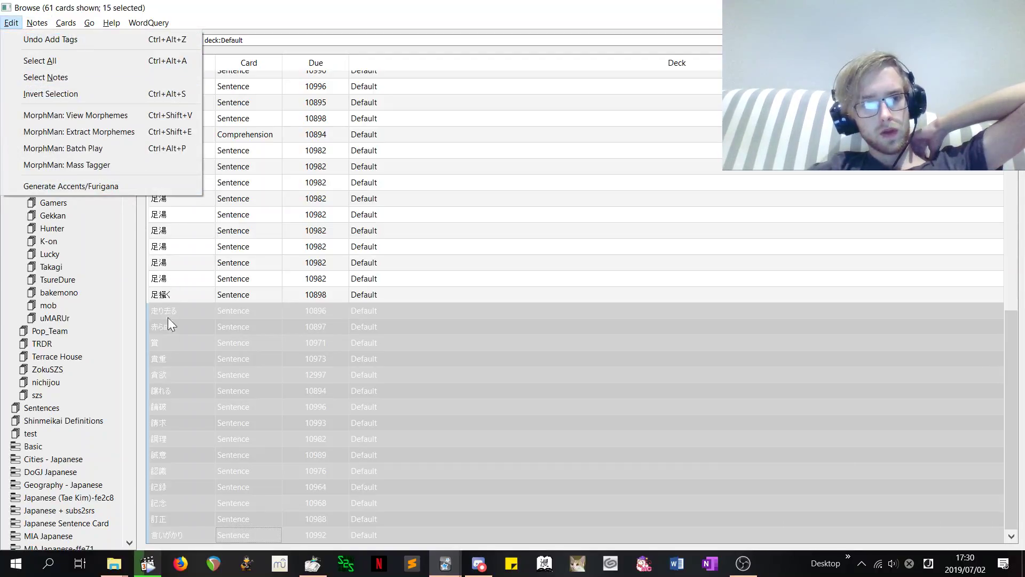
left_click(183, 338)
left_click(184, 338)
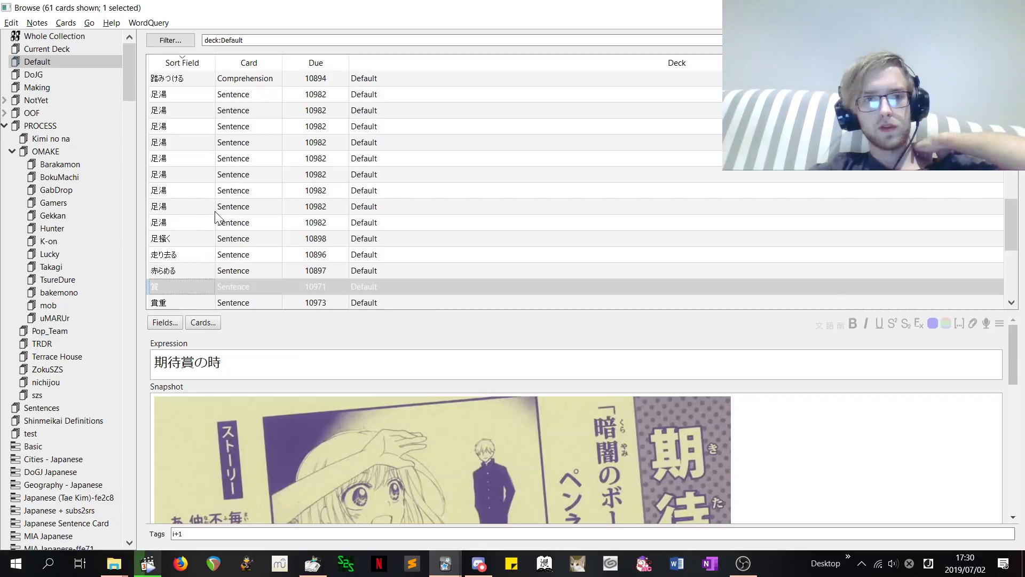
scroll(217, 218, "up", 1)
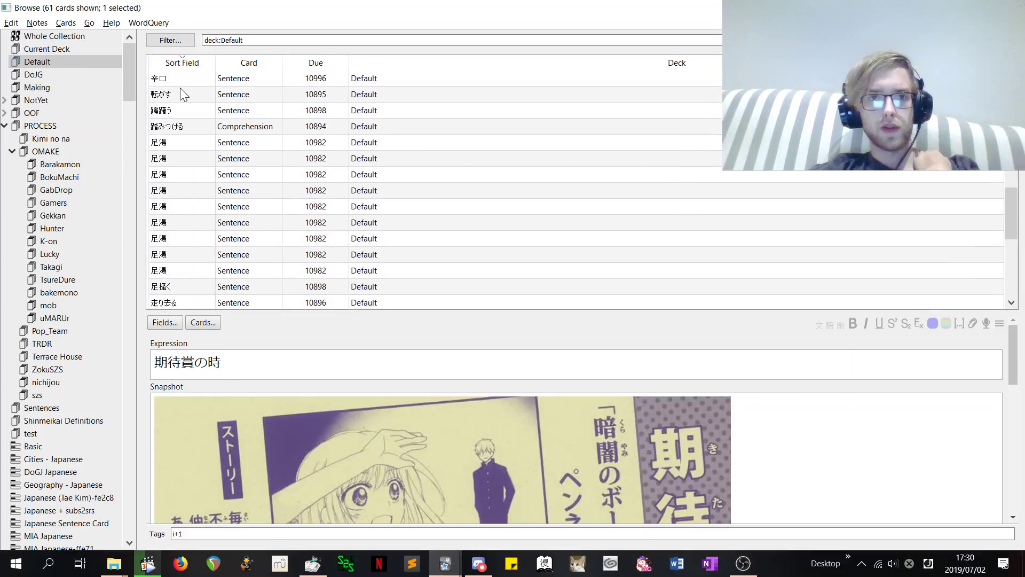
scroll(180, 89, "down", 3)
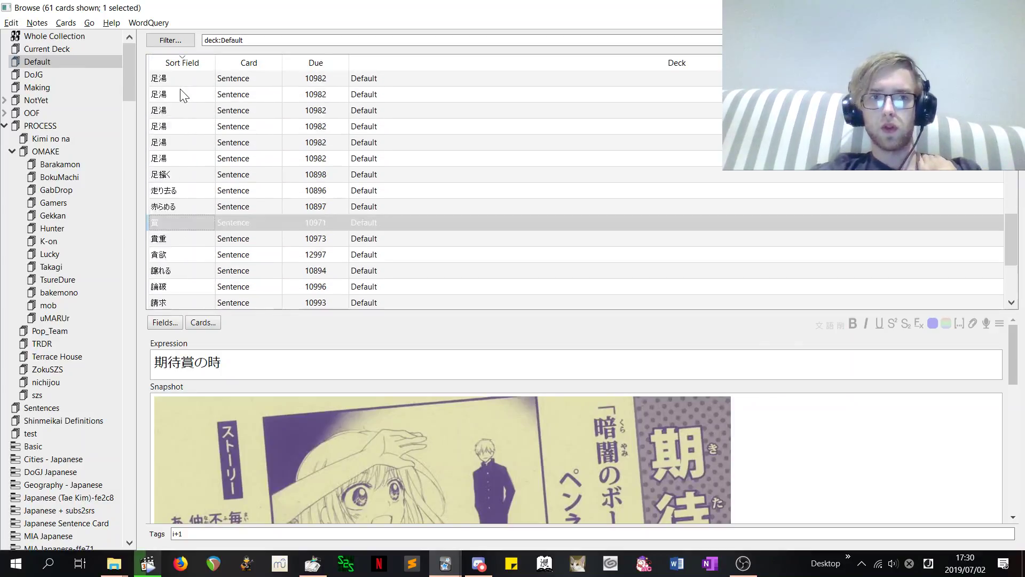
scroll(181, 90, "down", 2)
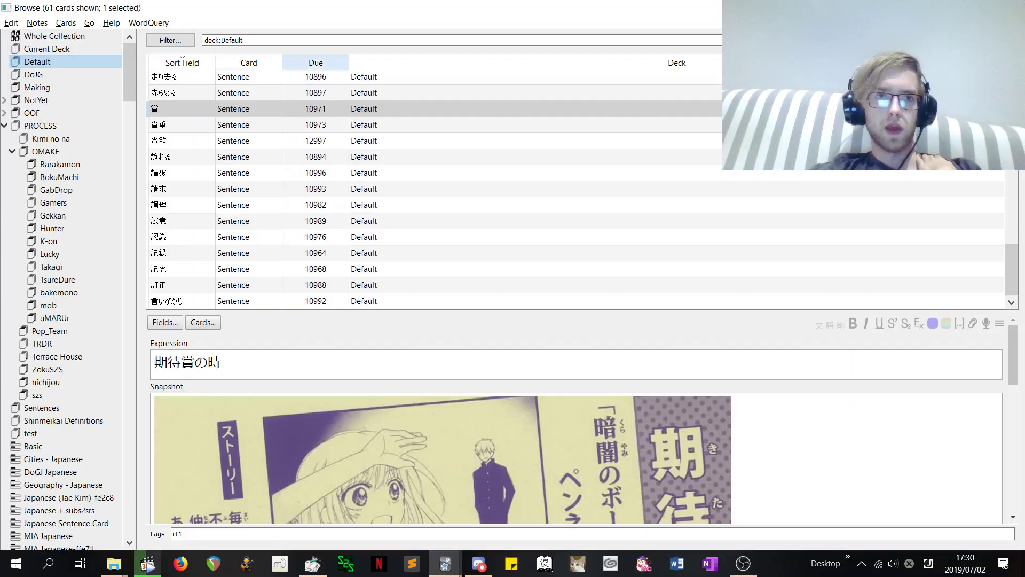
key("Escape")
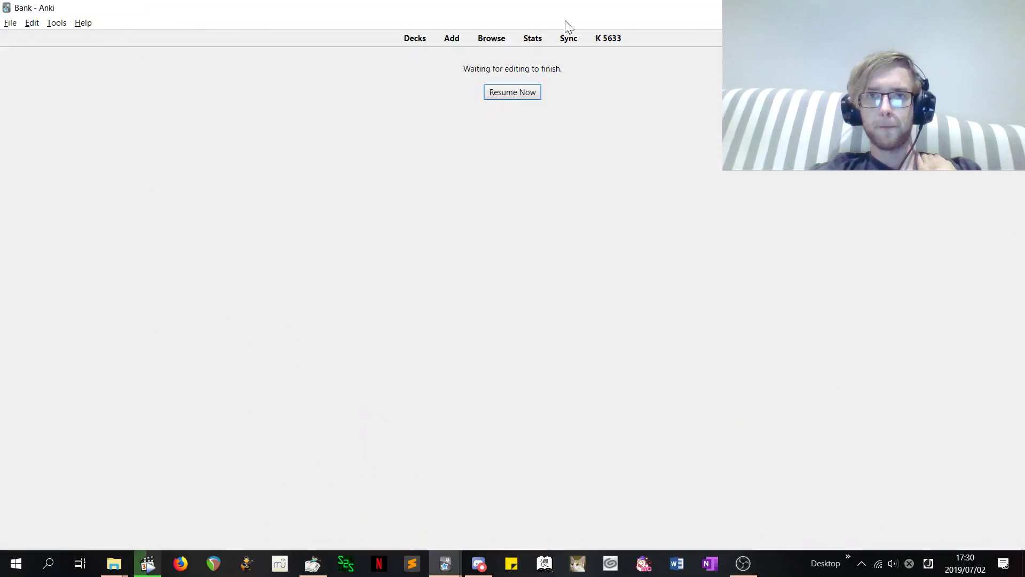
left_click(452, 41)
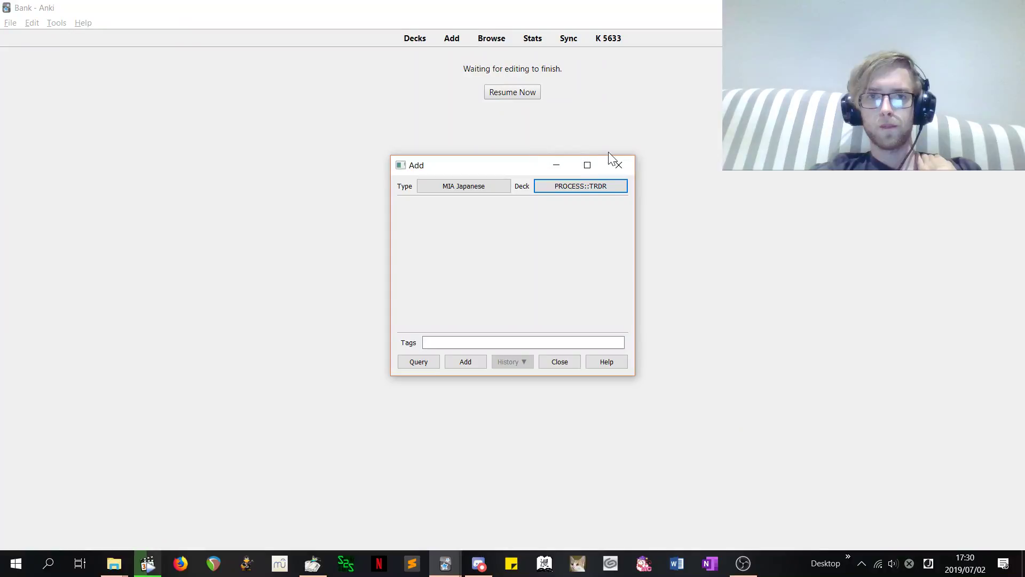
left_click(620, 164)
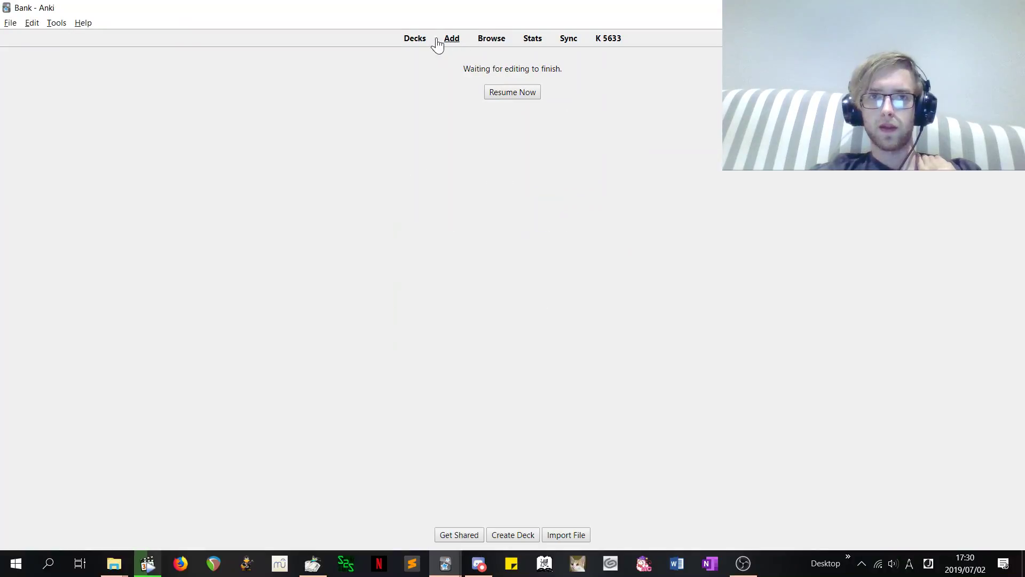
left_click(56, 30)
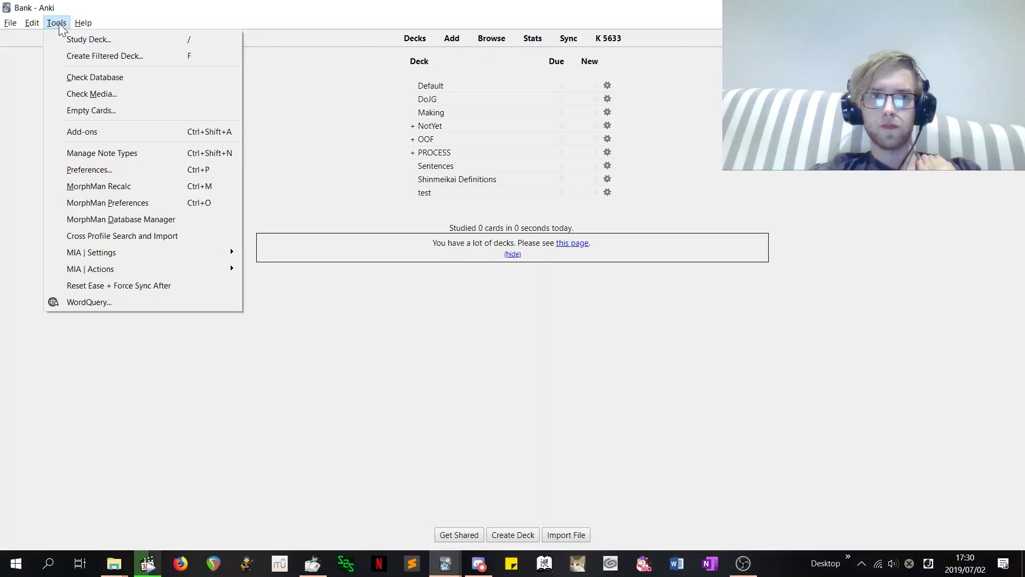
mouse_move(10, 23)
left_click(348, 96)
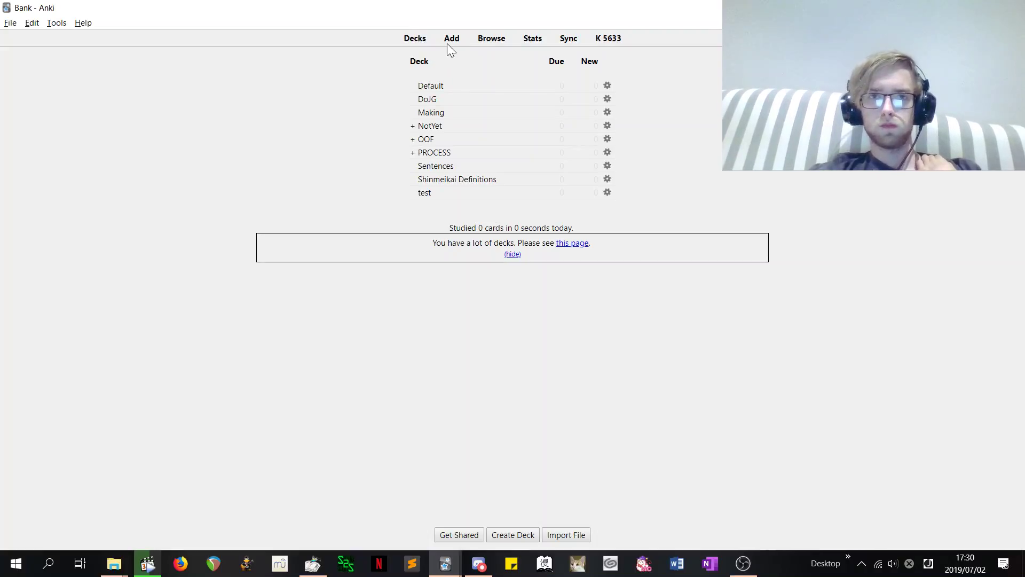
right_click(416, 45)
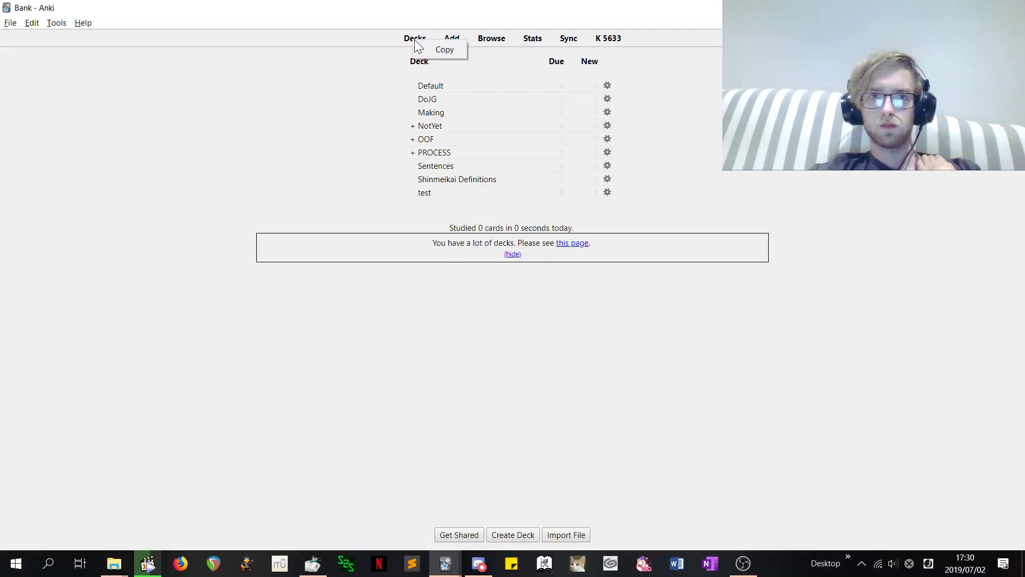
left_click(504, 44)
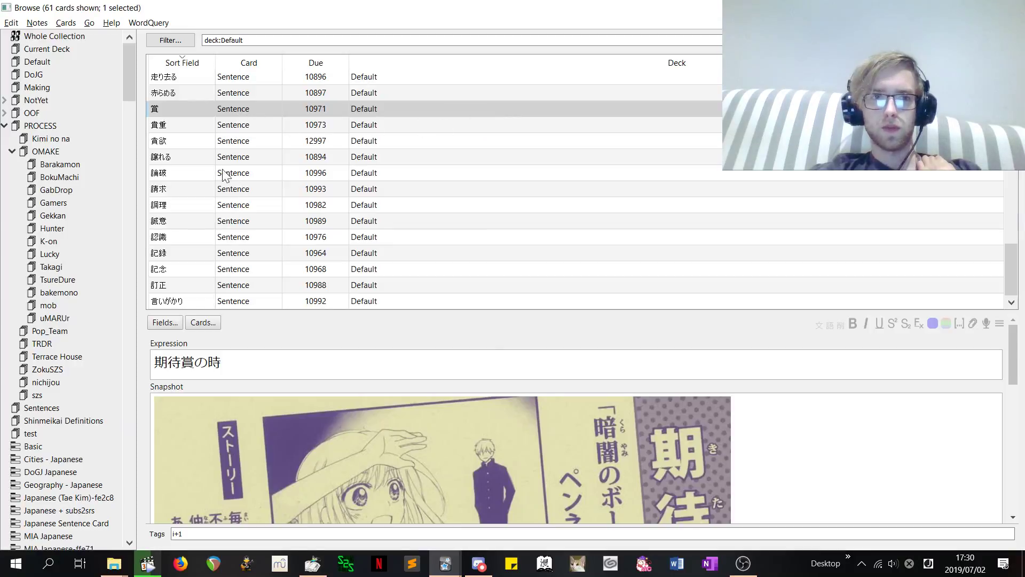
Step: Move the selected cards ending at 言いがかり into a newly created _Export deck
left_click(206, 300)
left_click_drag(190, 233, 202, 334)
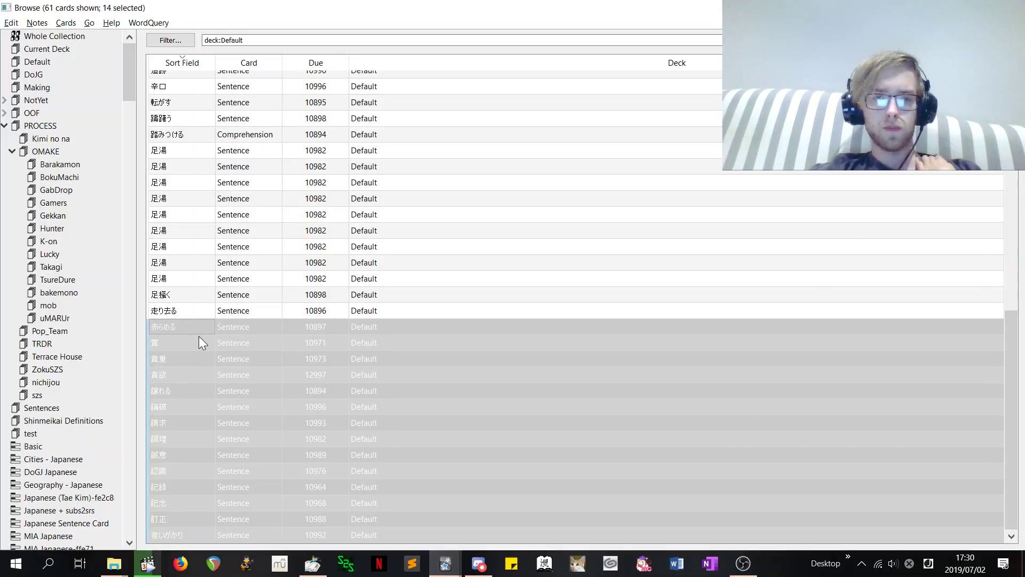
right_click(190, 363)
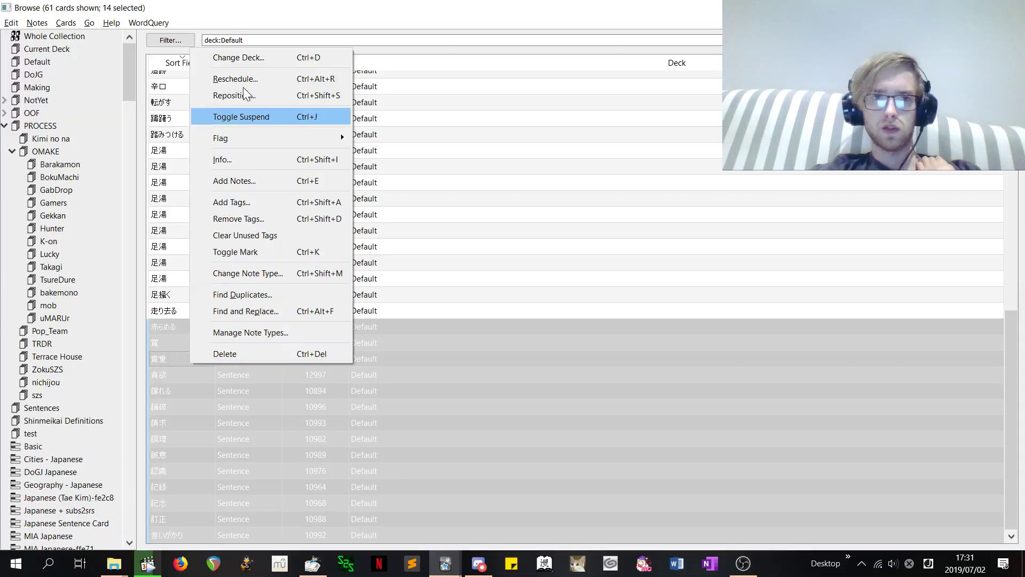
left_click(245, 58)
left_click(500, 350)
type("Export")
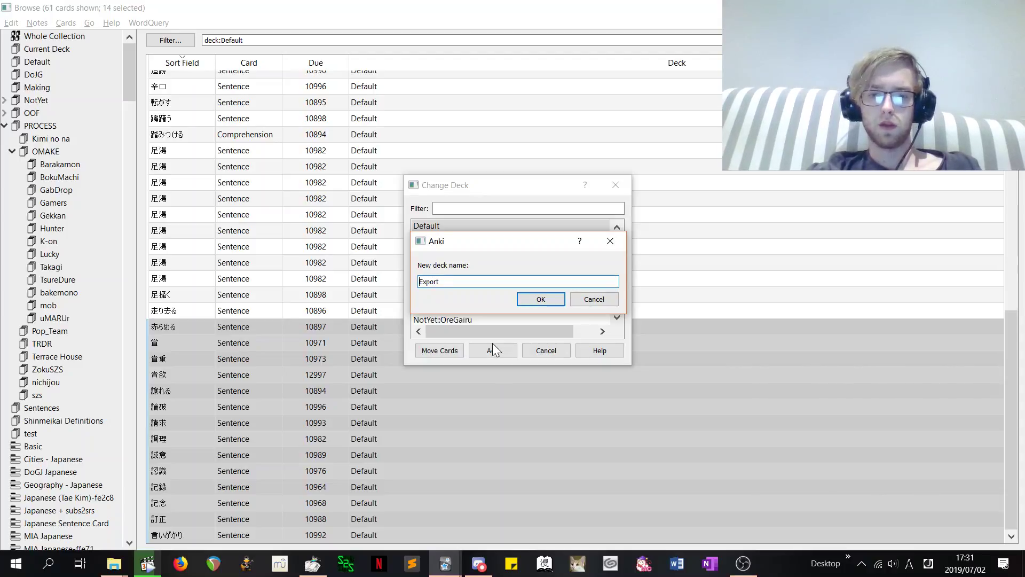
type("__")
key("Return")
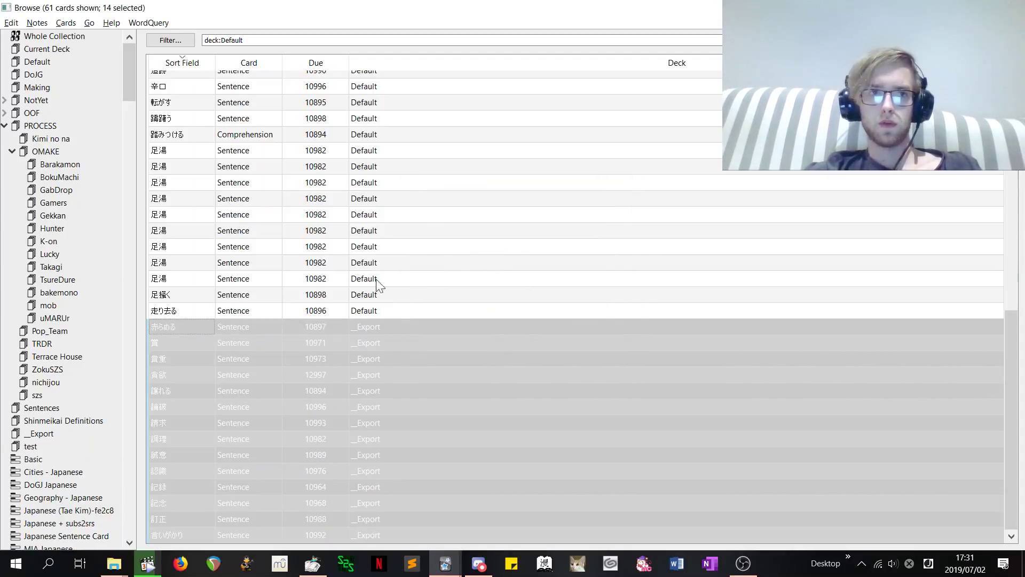
Step: List only the _Export deck's 14 cards in the browser
scroll(95, 153, "down", 2)
scroll(94, 136, "down", 3)
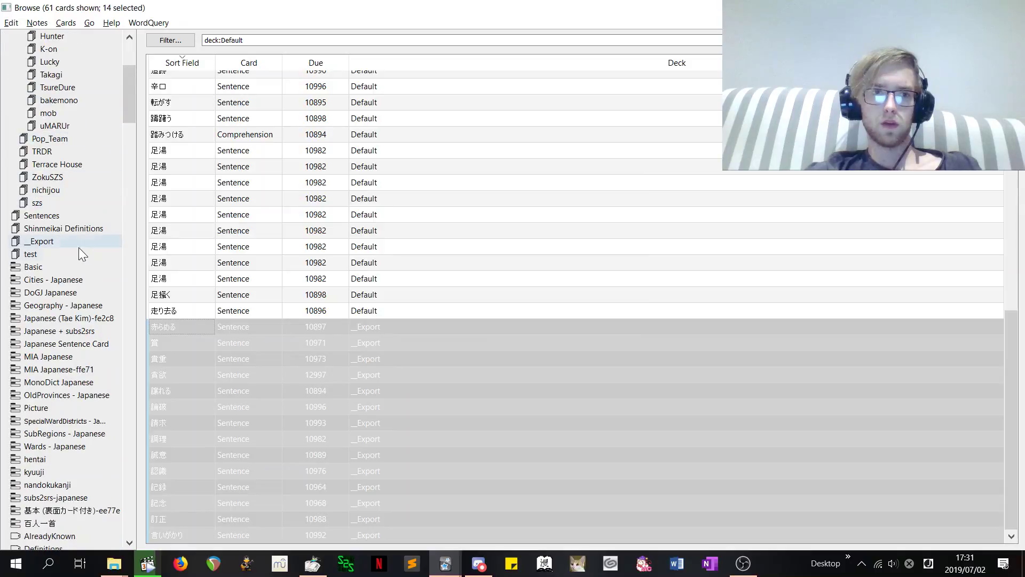
left_click(63, 243)
left_click(274, 346)
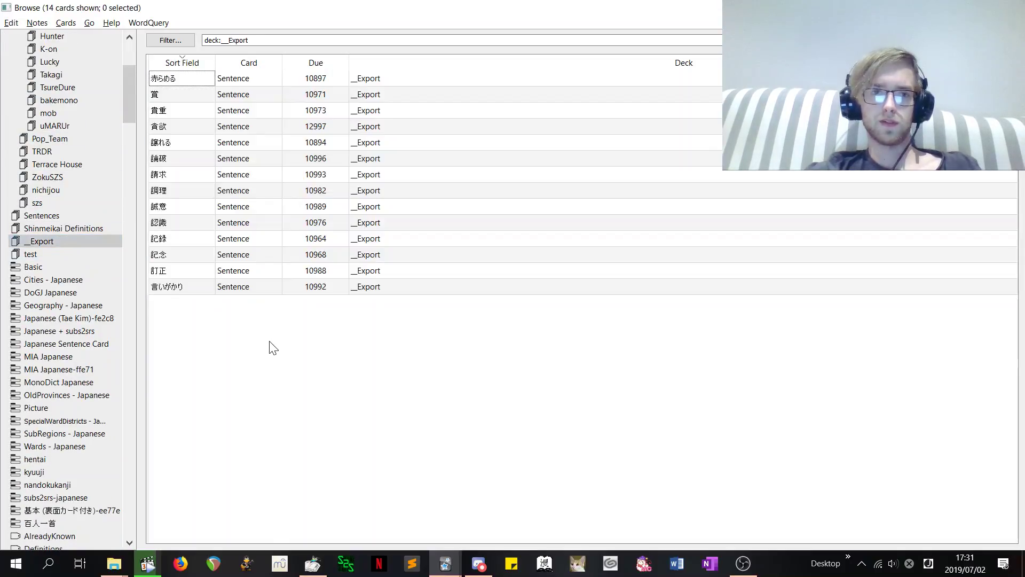
left_click(206, 258)
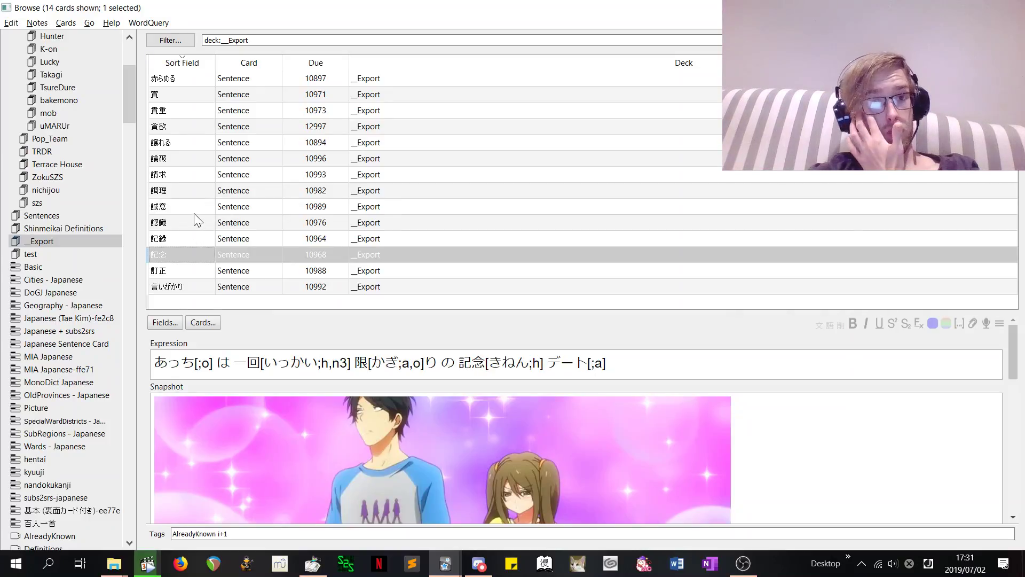
left_click(171, 238)
left_click(177, 288)
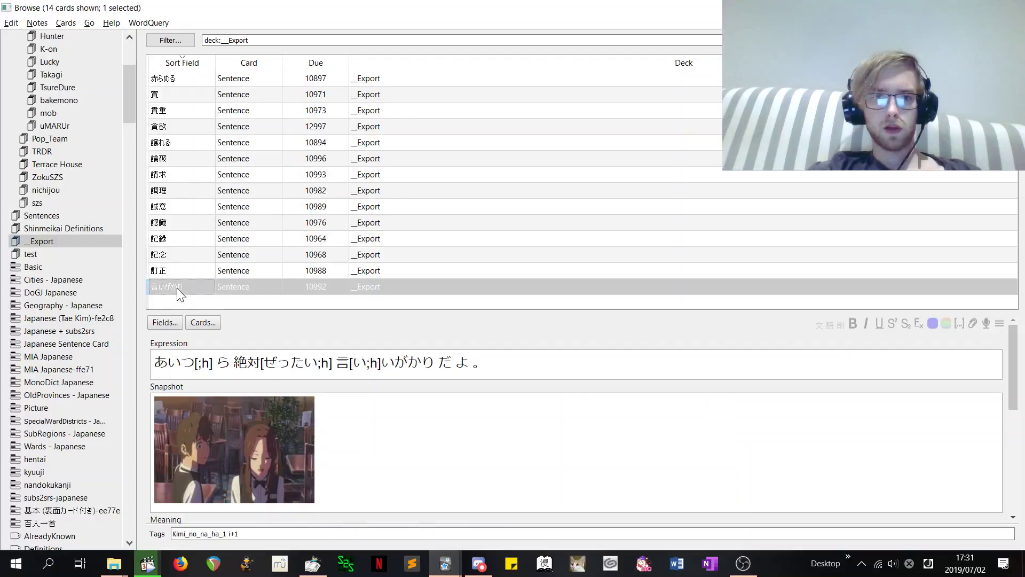
left_click_drag(182, 291, 204, 56)
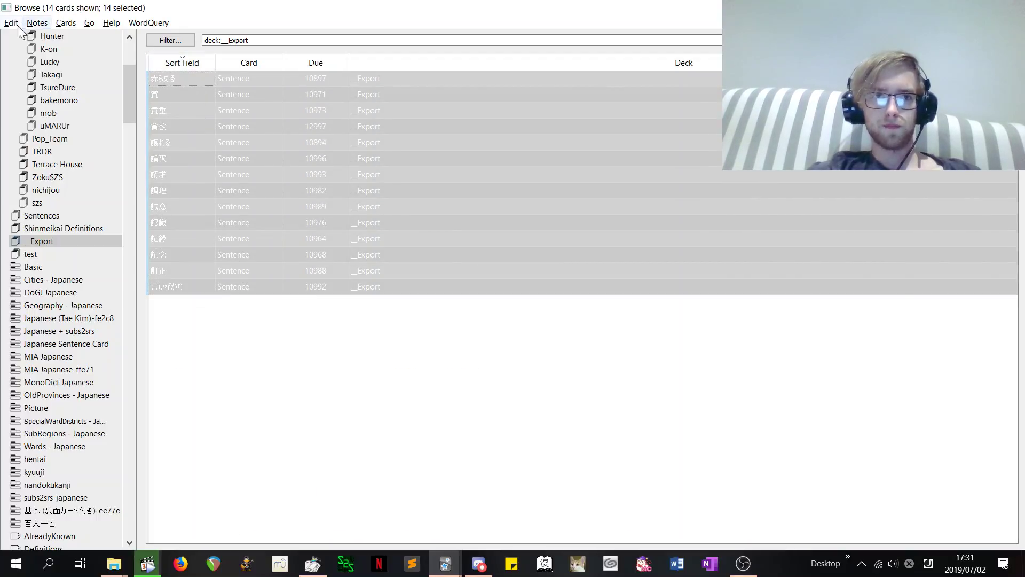
left_click(330, 176)
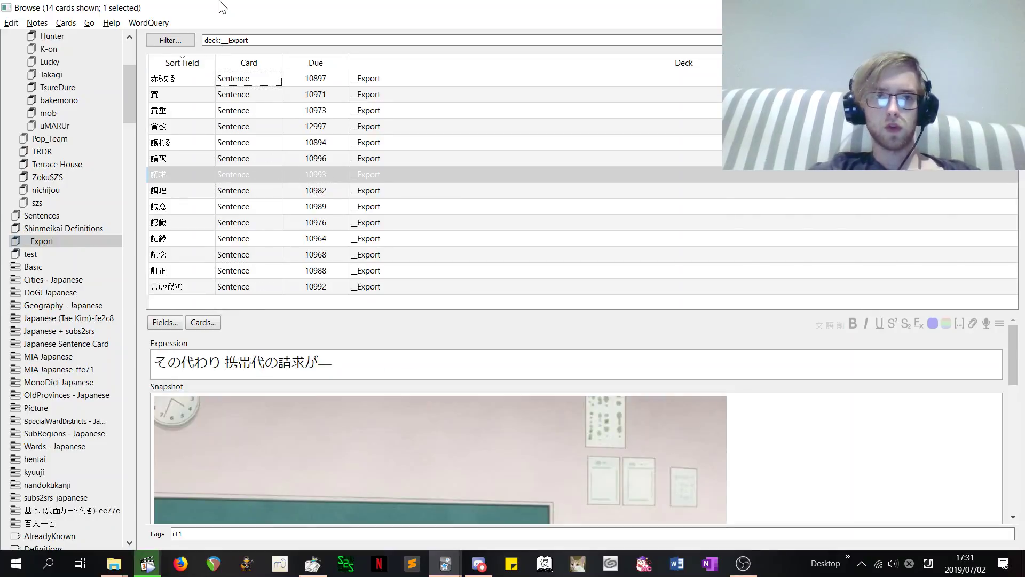
Step: Select all 14 cards, review WordQuery options, and query daizirin and sinmeikai3 definitions
left_click(201, 89)
key("ctrl+a")
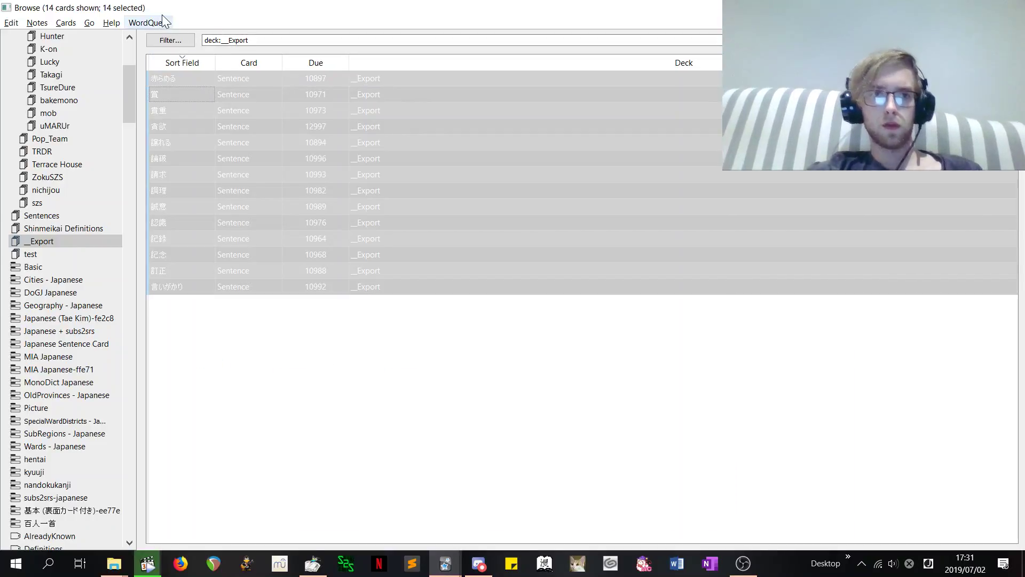
left_click(152, 22)
left_click(162, 56)
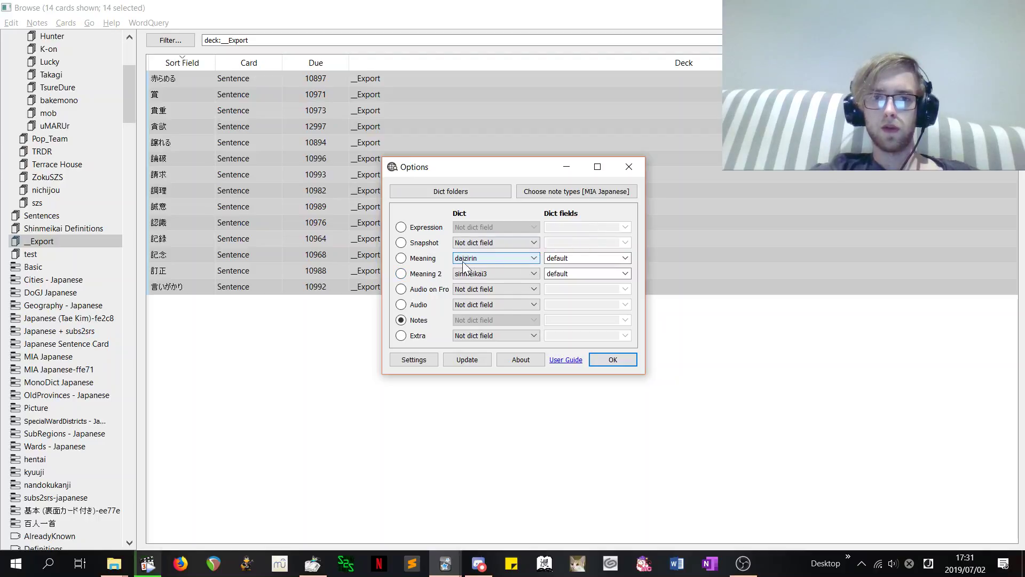
left_click(629, 166)
left_click(131, 24)
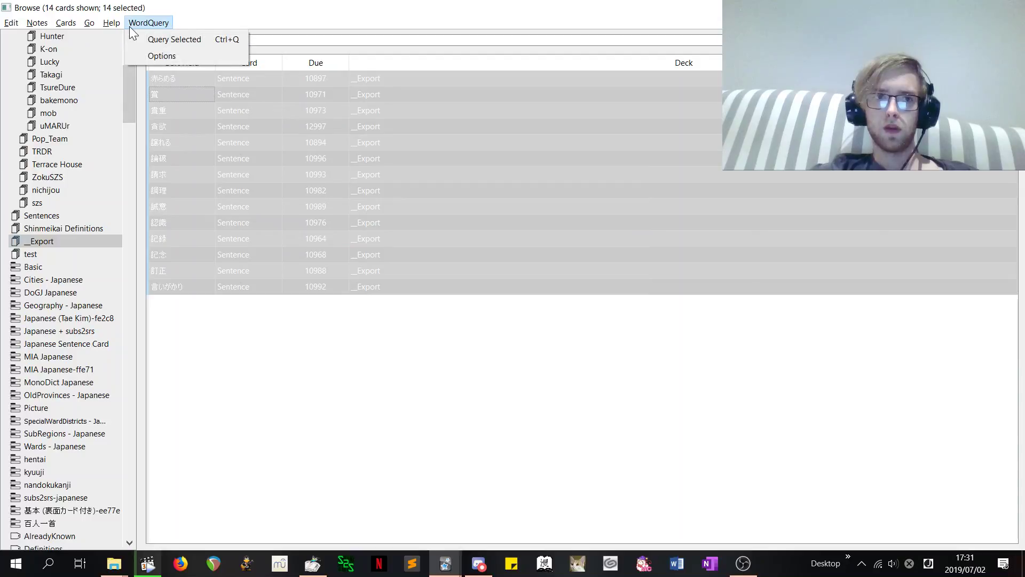
left_click(160, 39)
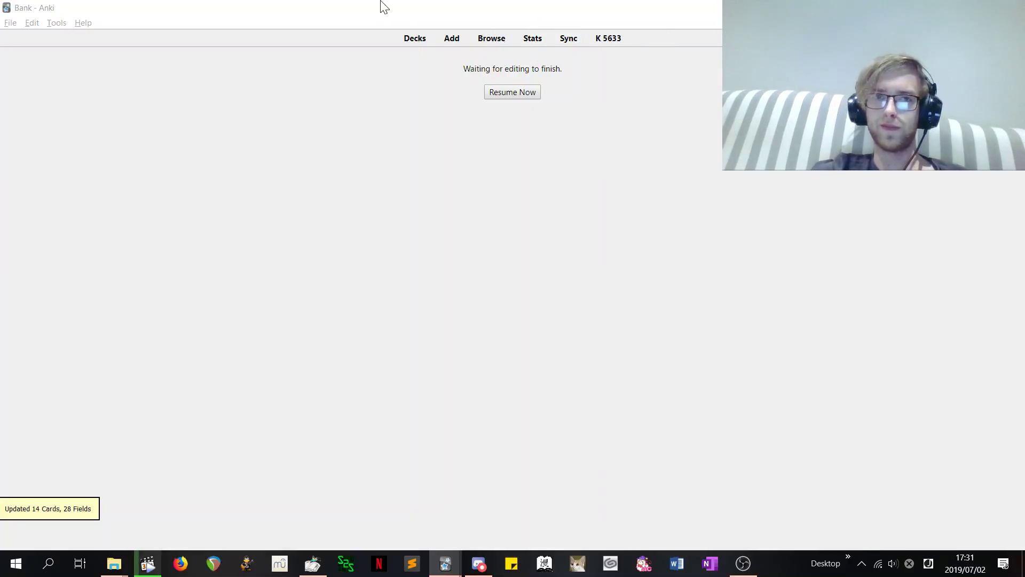
Step: Reopen the browser and inspect the 認識, 記録, 貴重 and 請求 notes' new Meaning definitions
left_click(487, 39)
left_click(272, 222)
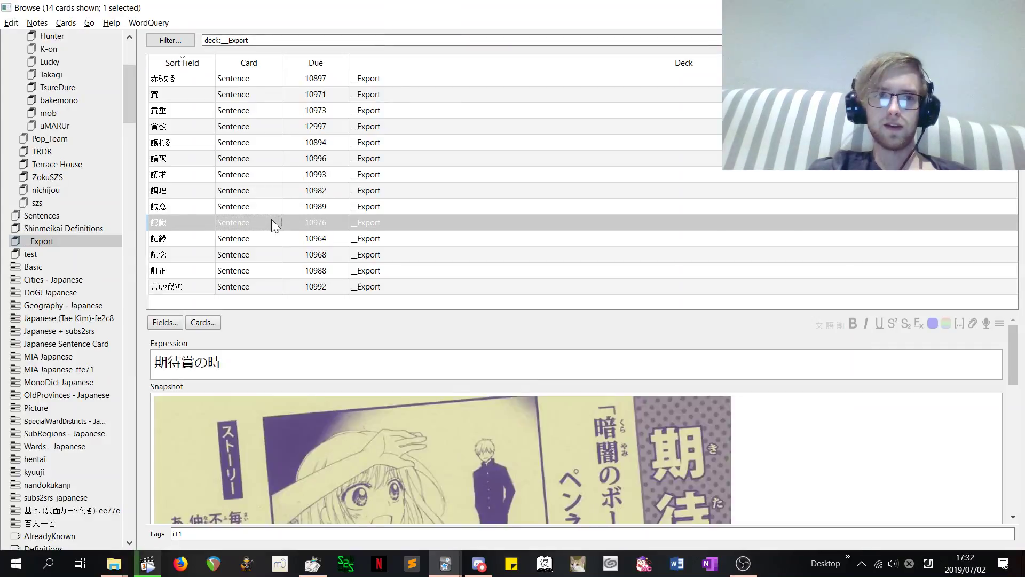
scroll(534, 428, "down", 6)
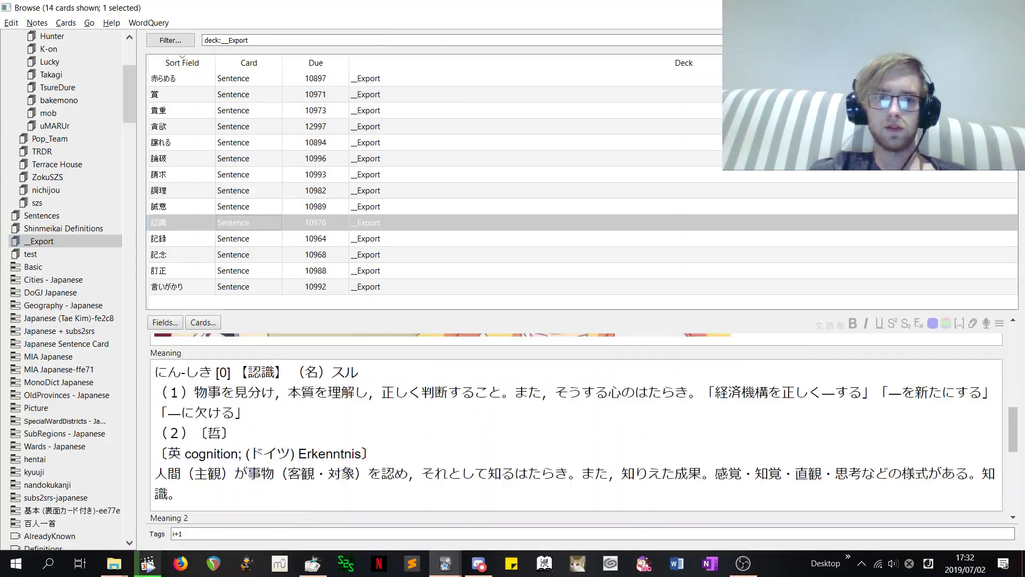
scroll(584, 429, "up", 1)
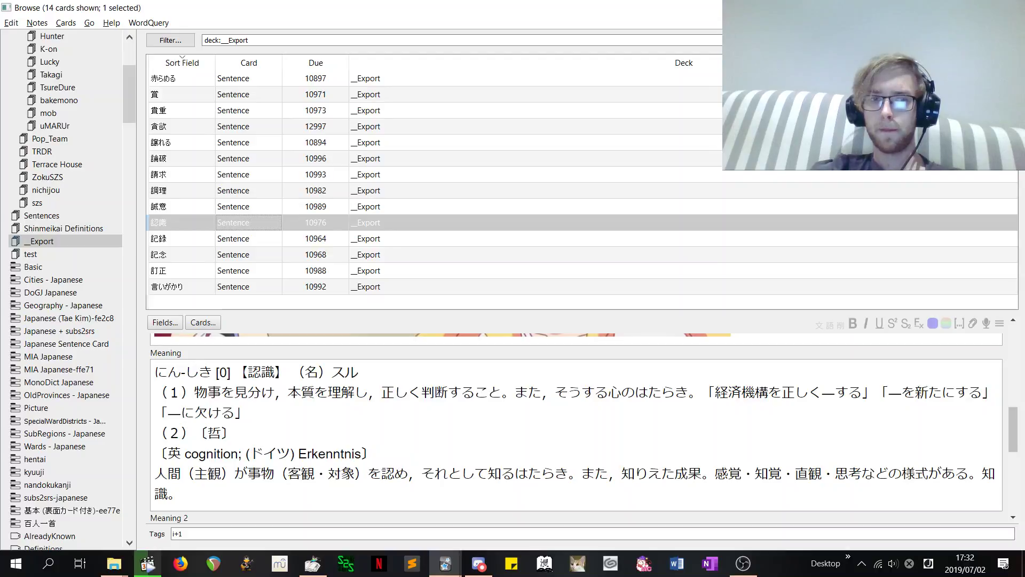
scroll(576, 427, "up", 6)
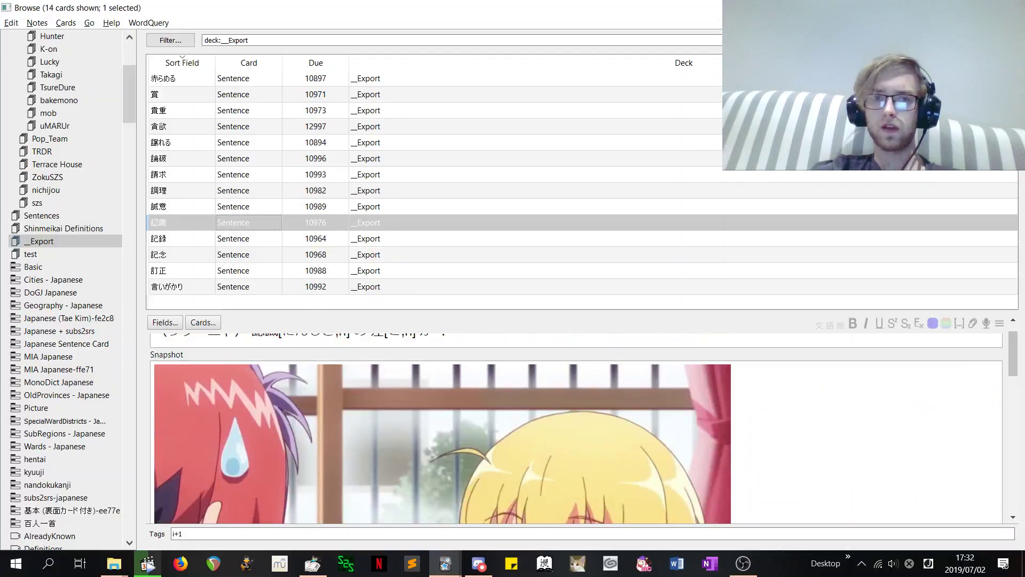
left_click(187, 237)
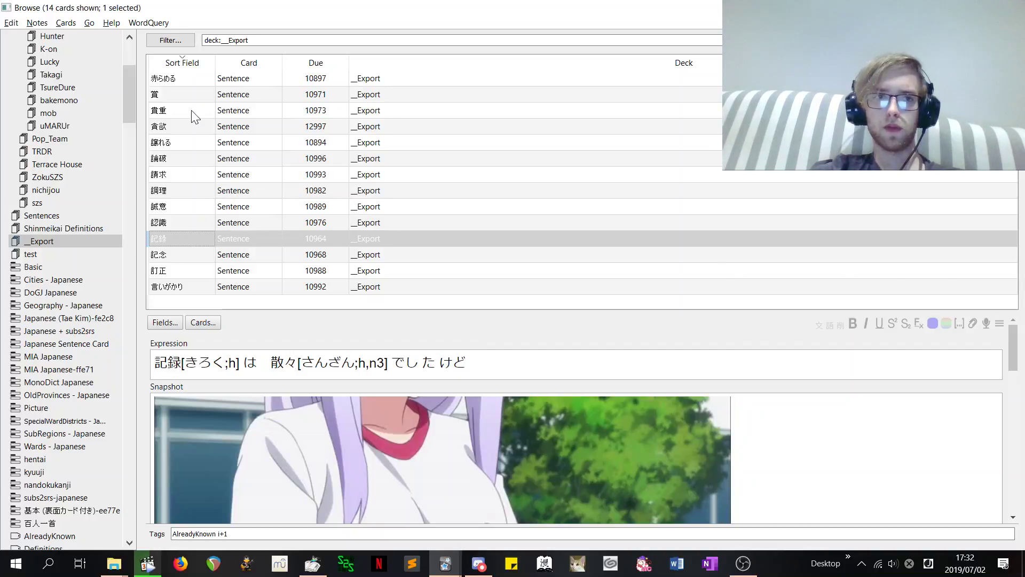
left_click(194, 111)
left_click(220, 175)
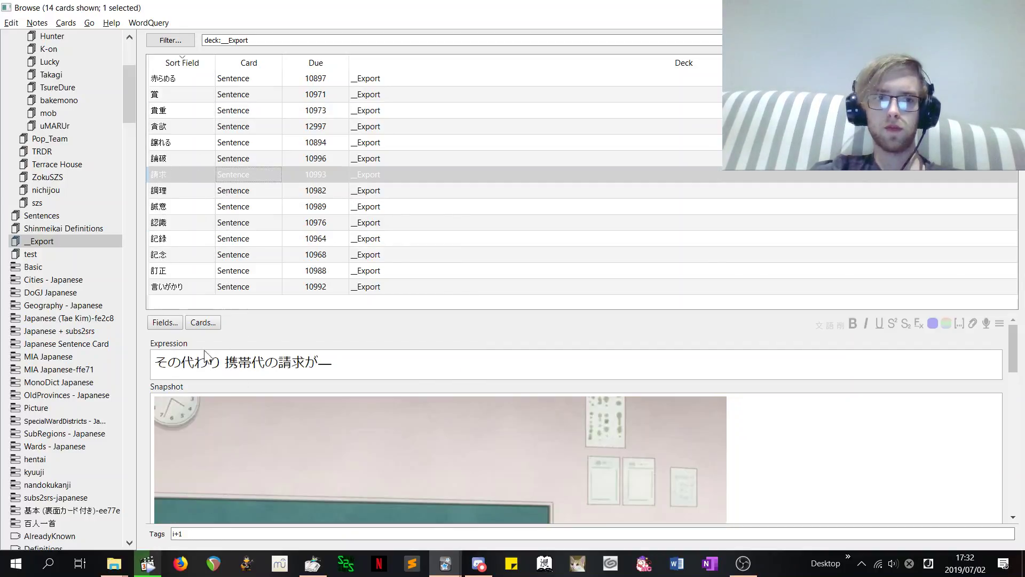
Step: Run Generate Accents/Furigana on all 14 cards, with Expression as both source and destination, overwriting
key("ctrl+a")
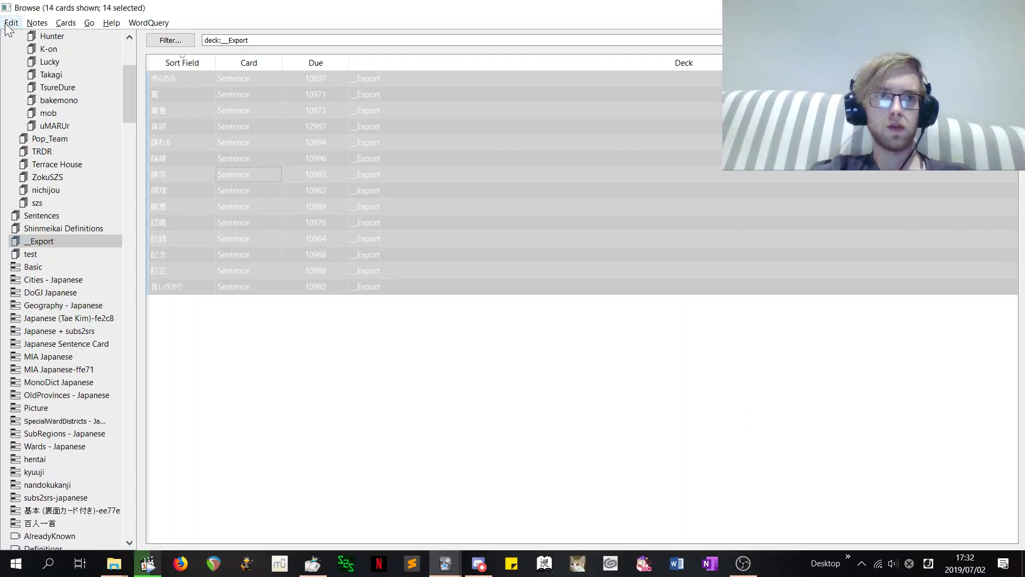
left_click(11, 23)
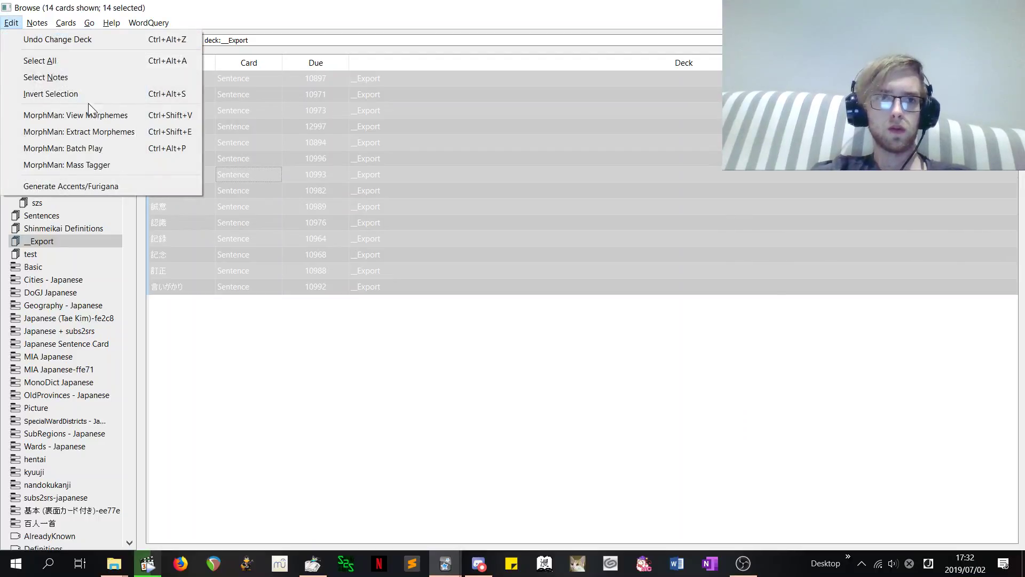
left_click(78, 186)
left_click(245, 279)
left_click(224, 304)
left_click(571, 277)
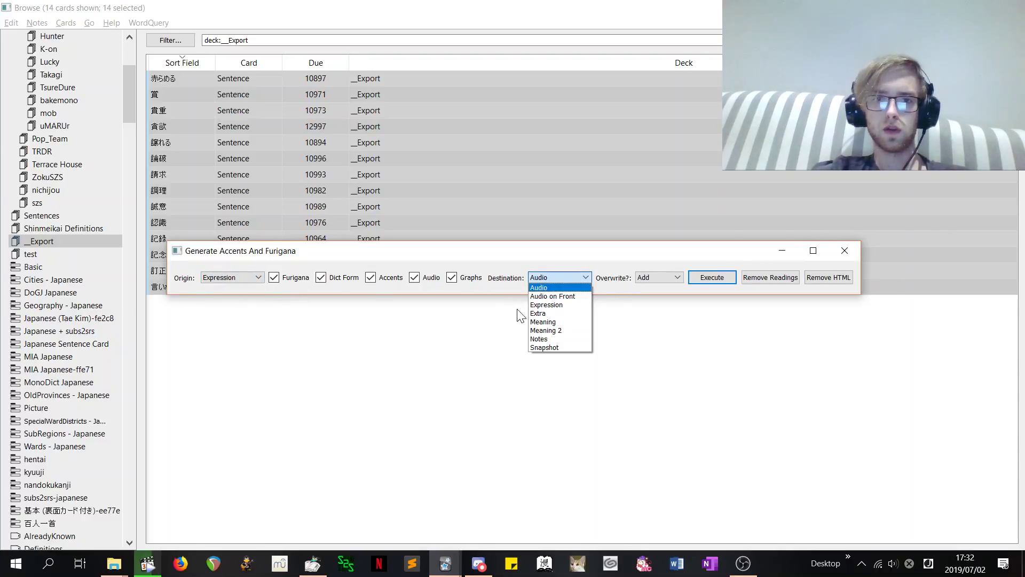
left_click(547, 304)
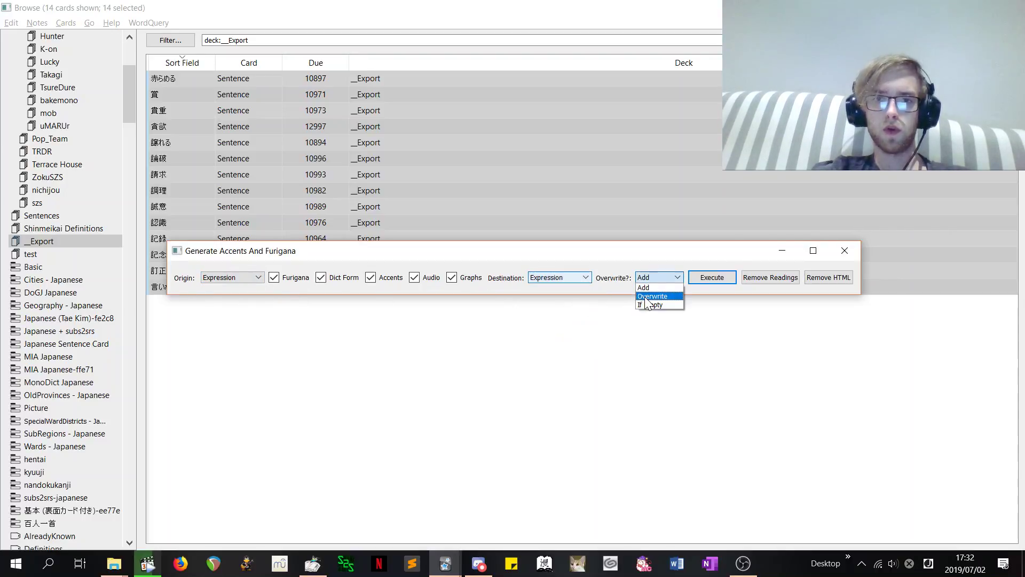
left_click(652, 296)
left_click(712, 278)
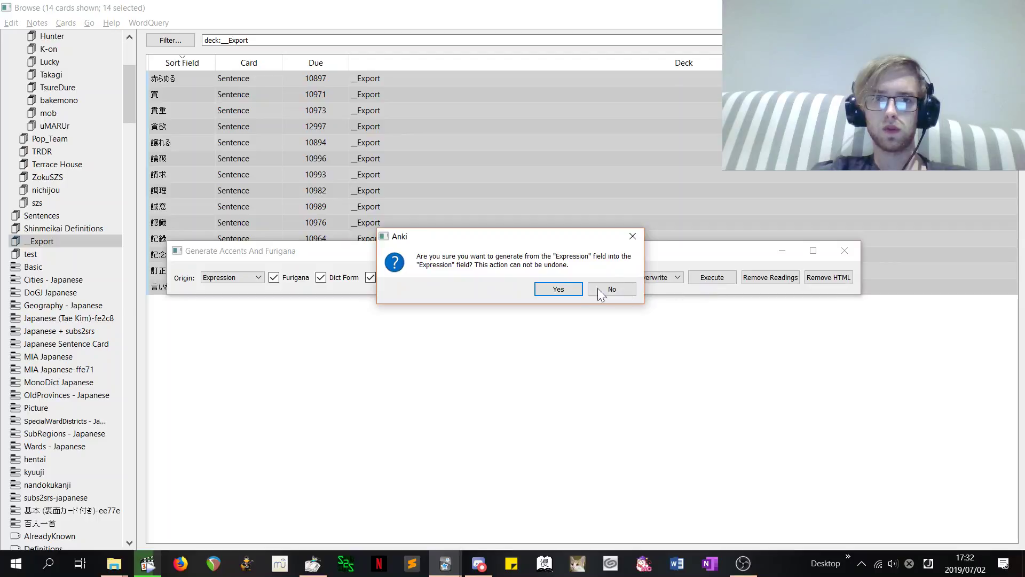
left_click(561, 289)
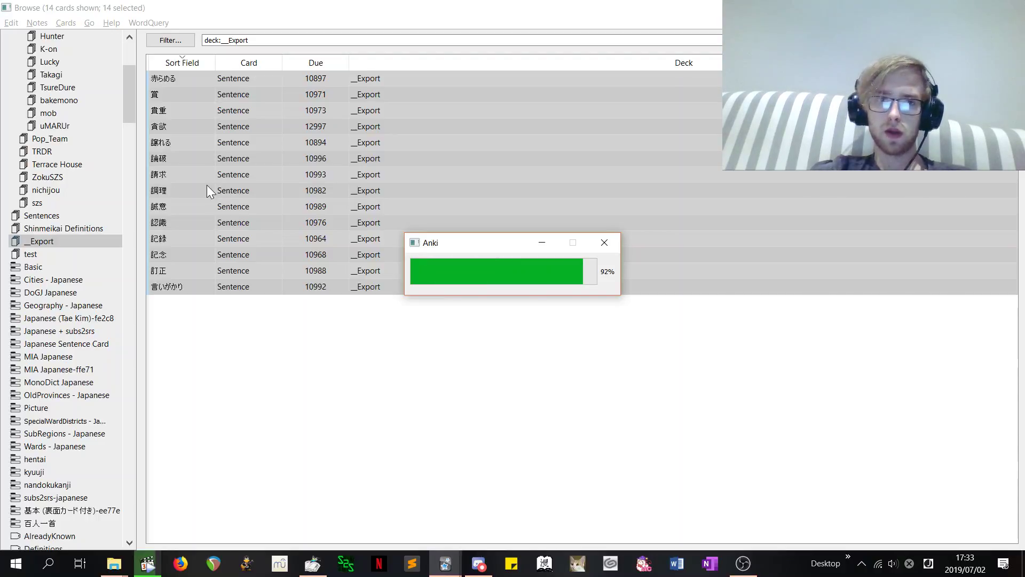
Step: Preview the 調理 card's answer to confirm its furigana, coloured accents, definition and screenshot
left_click(206, 187)
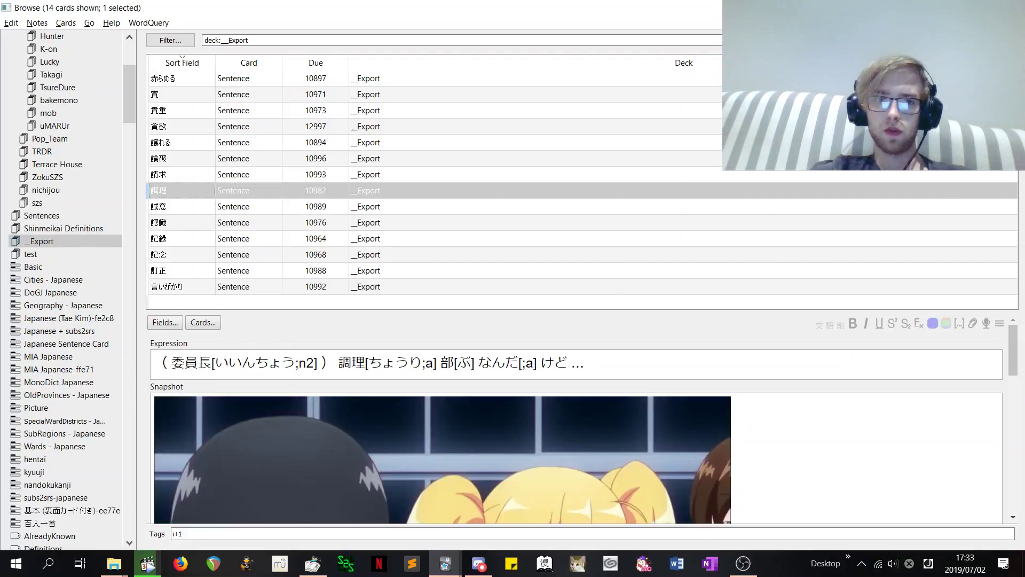
left_click_drag(242, 363, 522, 363)
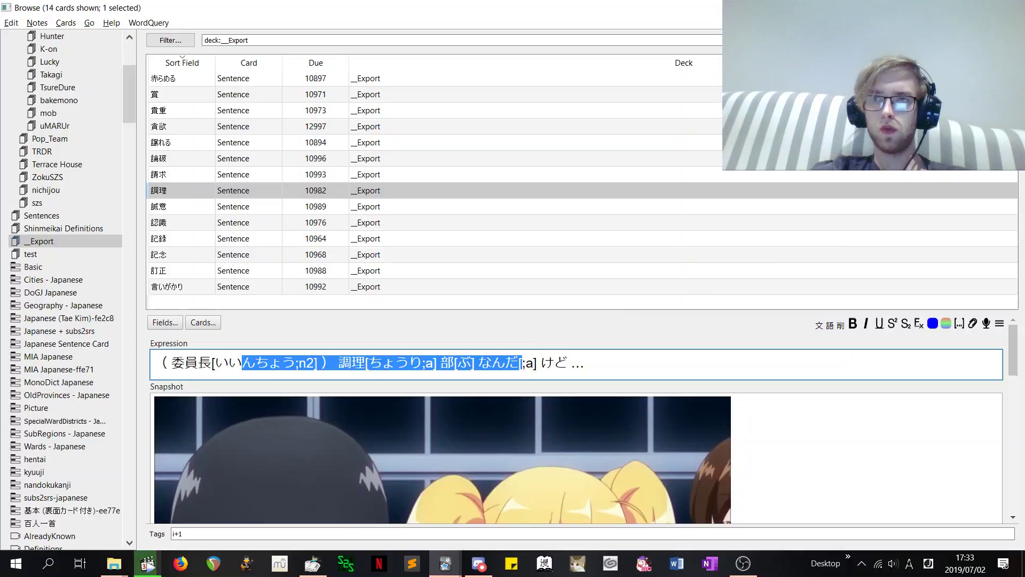
key("ctrl+shift+p")
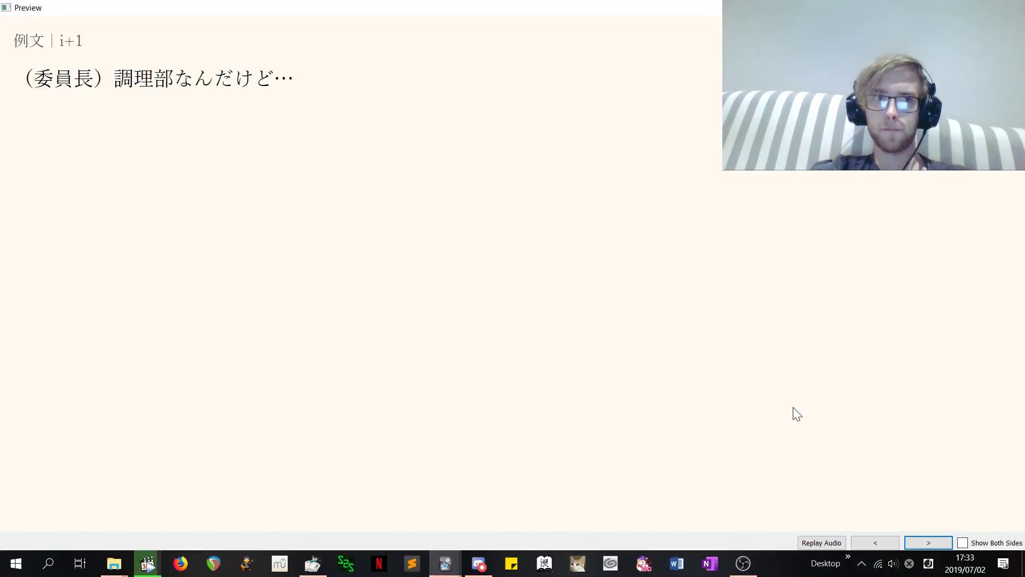
left_click(938, 543)
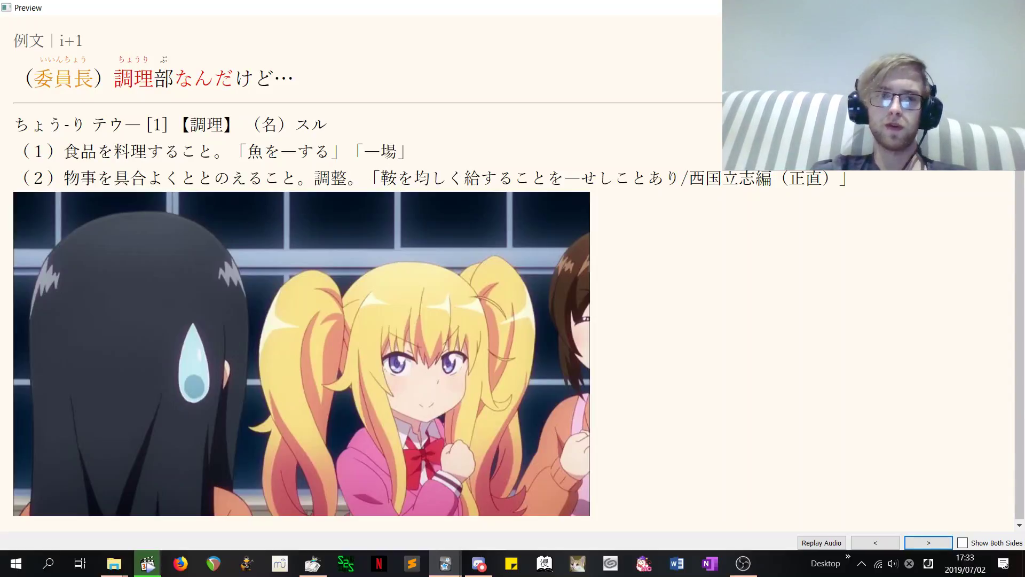
key("Escape")
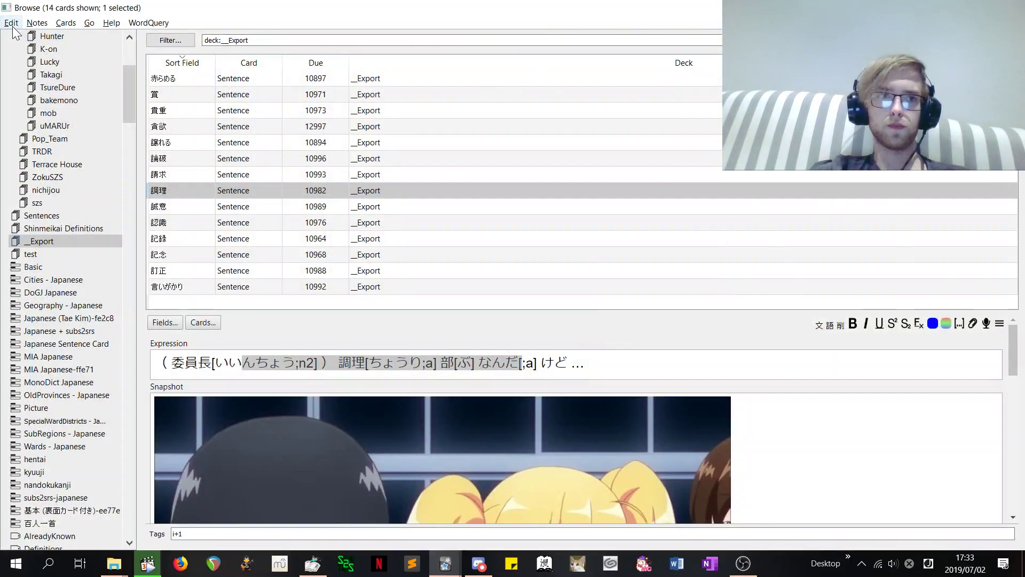
Step: Close the card browser and open the User 1 profile instead of Bank
key("Escape")
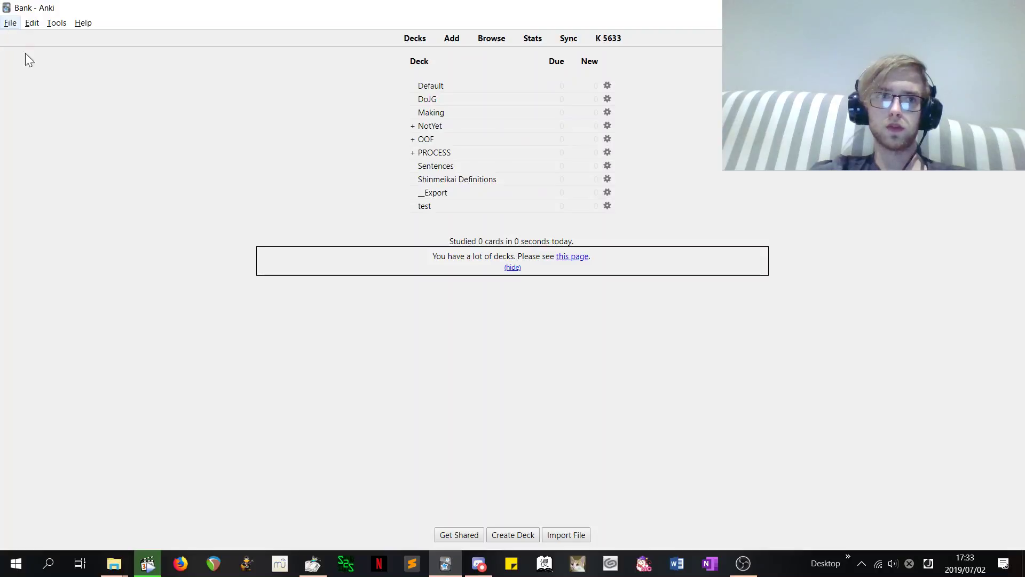
key("alt+f")
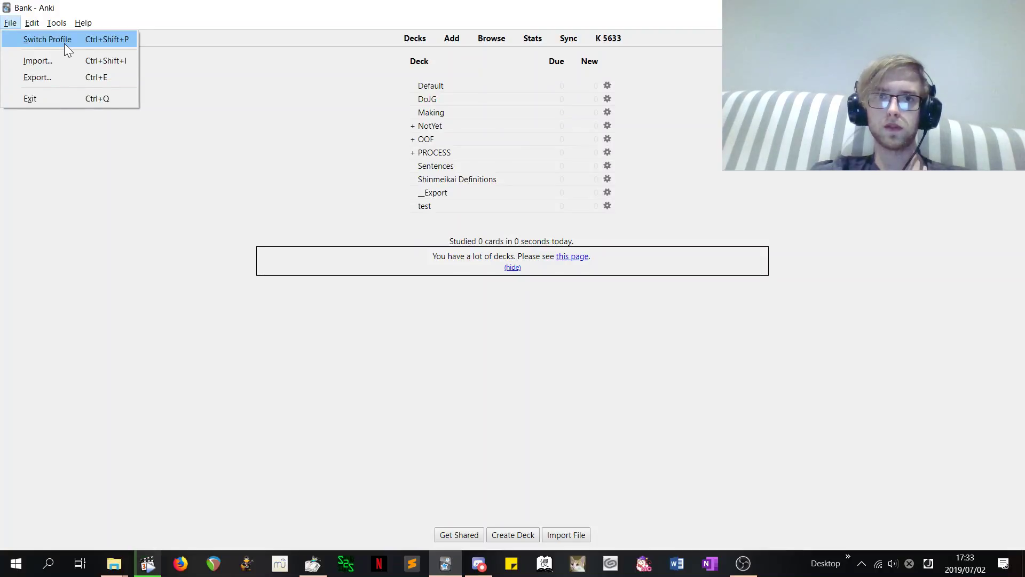
key("Escape")
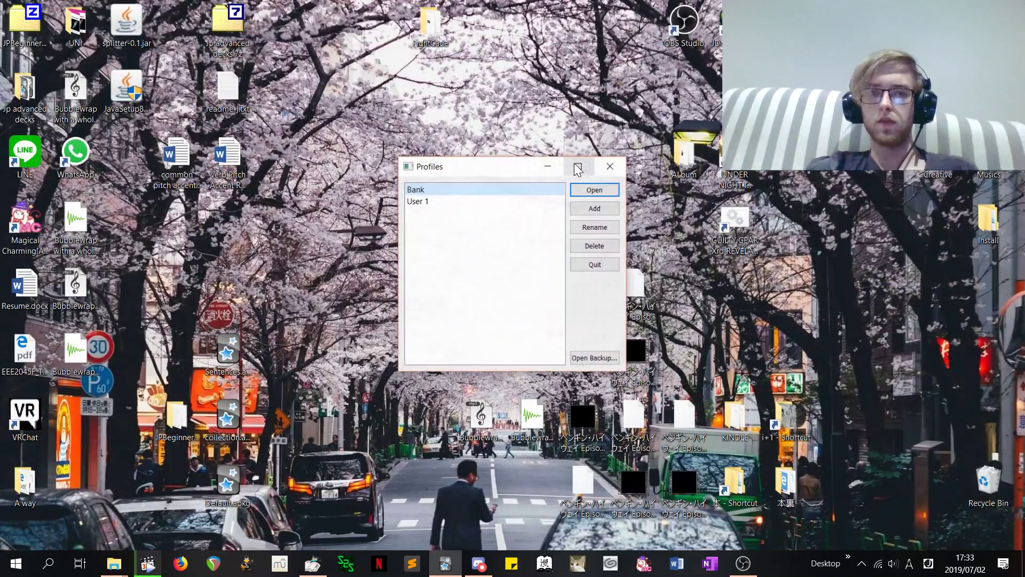
left_click(525, 203)
left_click(594, 191)
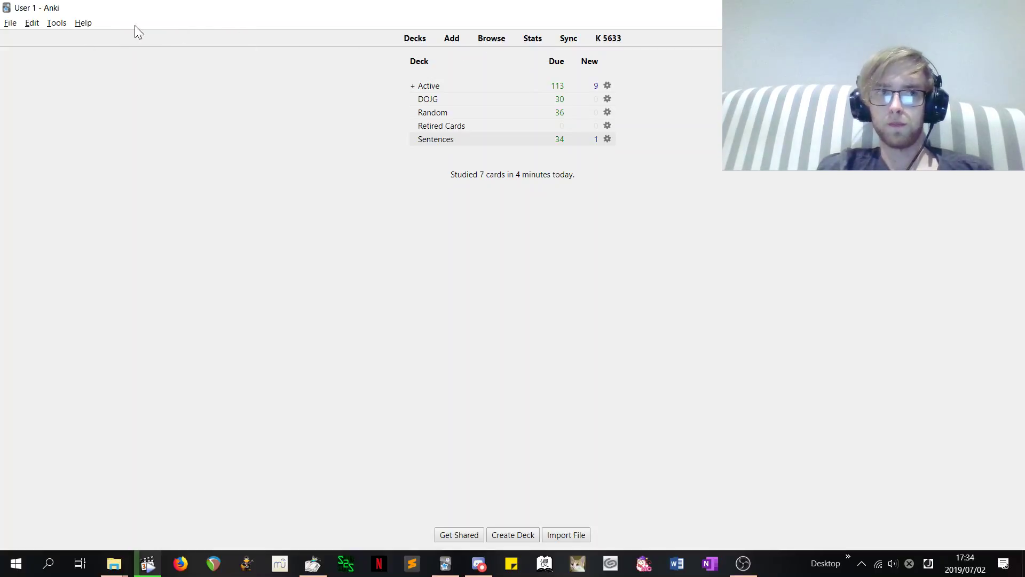
Step: In Cross Profile Search and Import, list the 14 notes from the __Export deck
left_click(56, 24)
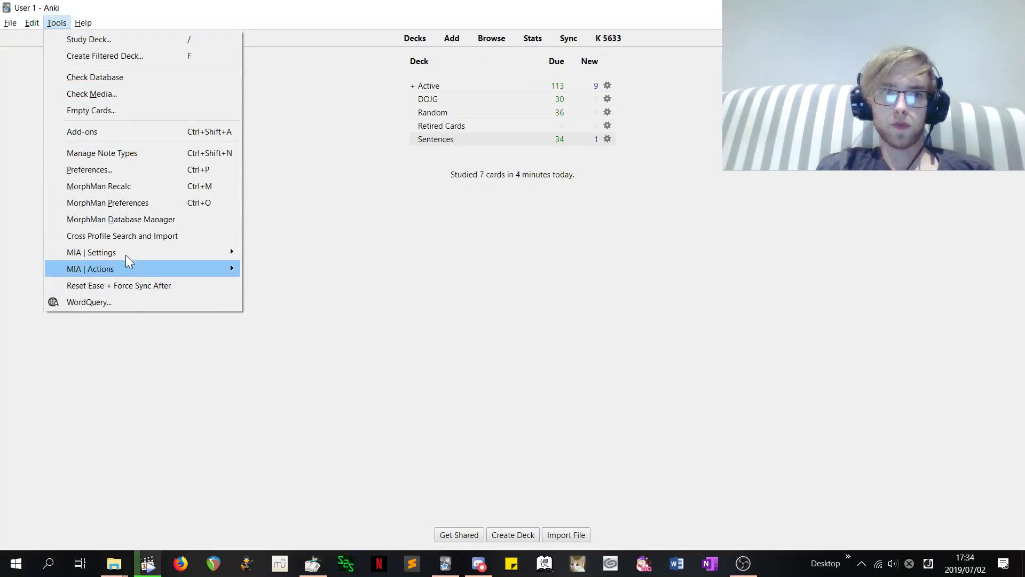
left_click(149, 236)
left_click(537, 195)
left_click(533, 202)
left_click(664, 216)
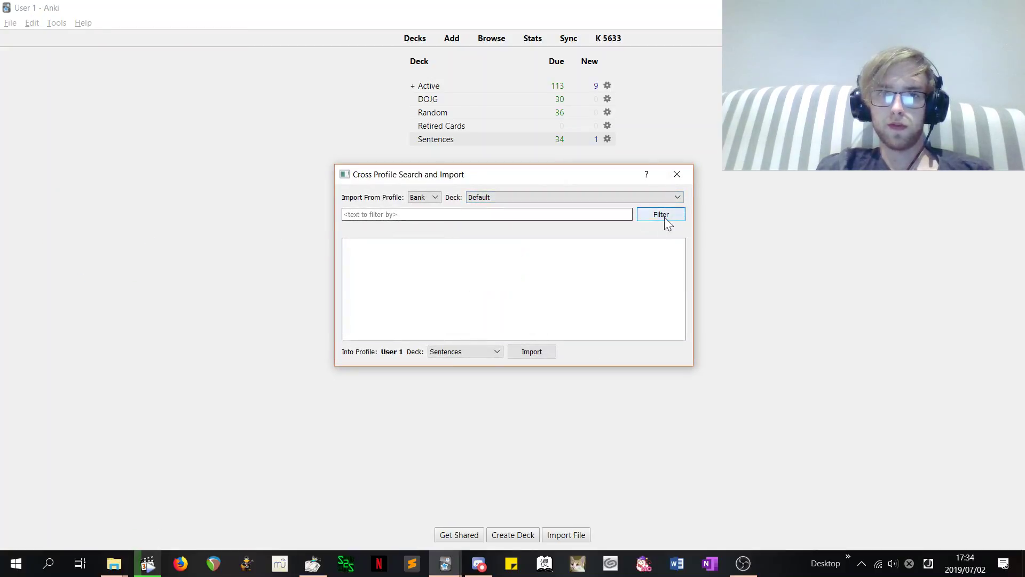
left_click(630, 199)
scroll(556, 235, "down", 5)
scroll(555, 235, "down", 8)
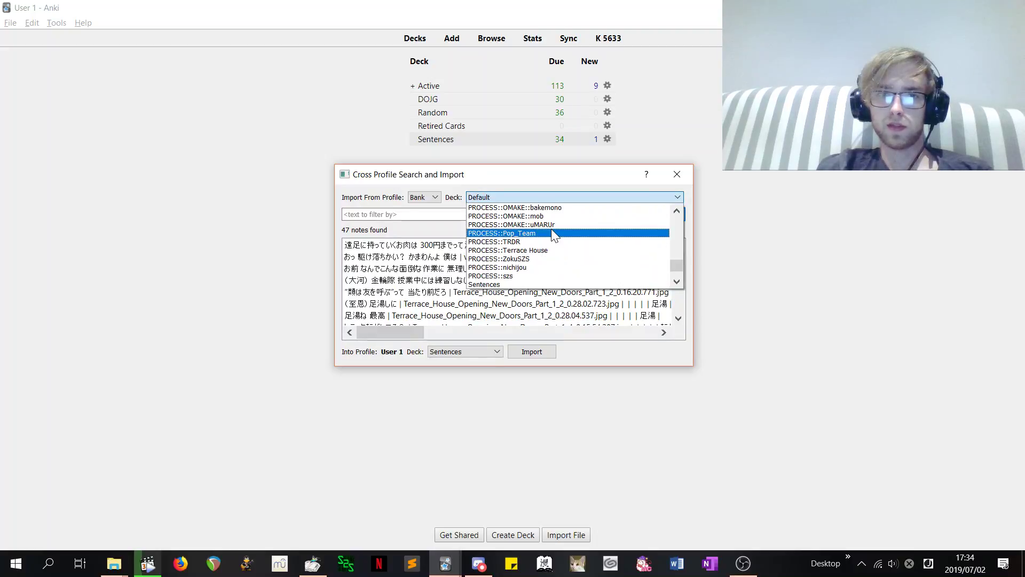
left_click(512, 276)
left_click(656, 216)
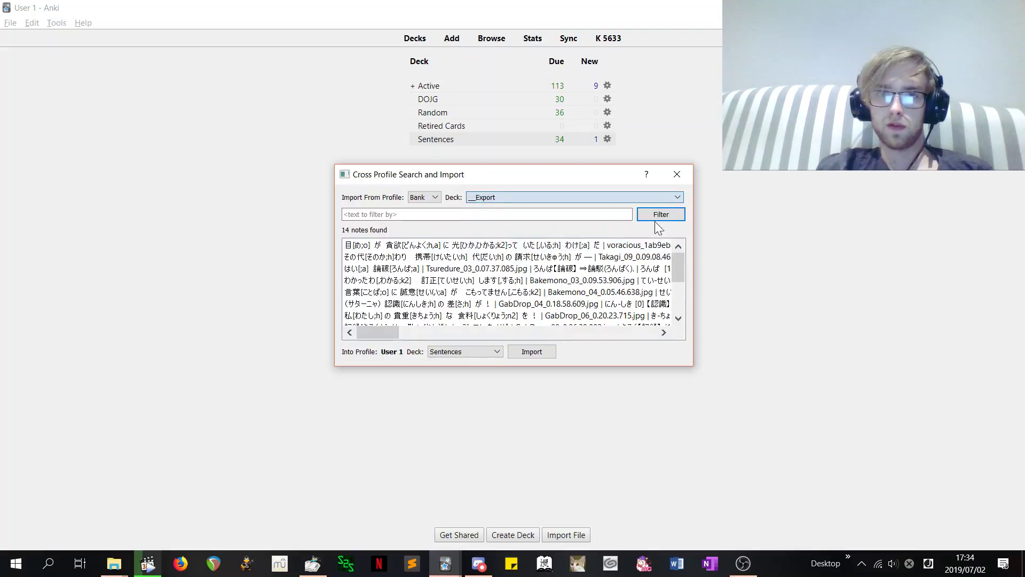
Step: Import all 14 notes into the Sentences deck and close the import dialog
left_click(520, 259)
key("ctrl+a")
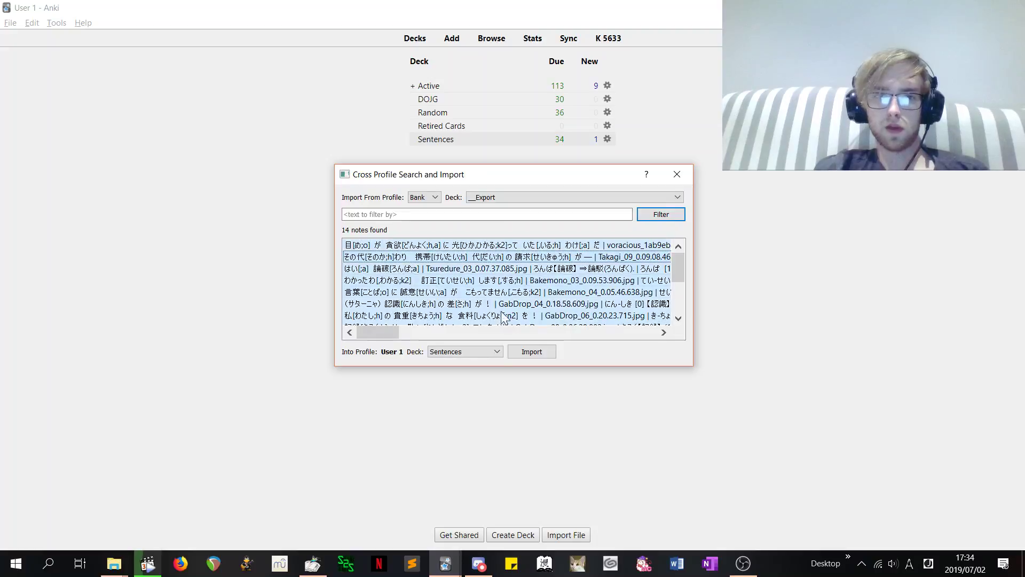
left_click(532, 351)
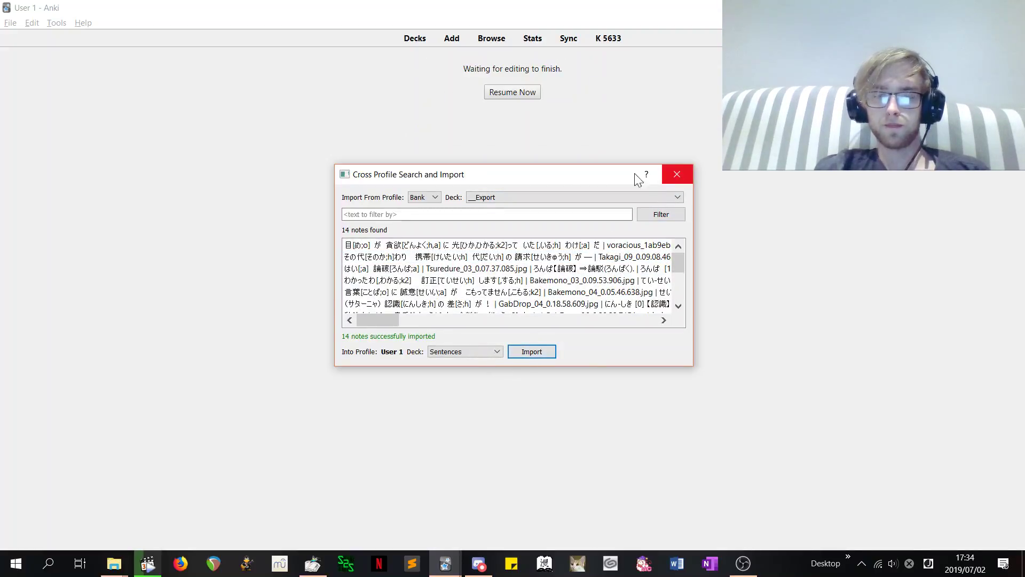
left_click(677, 173)
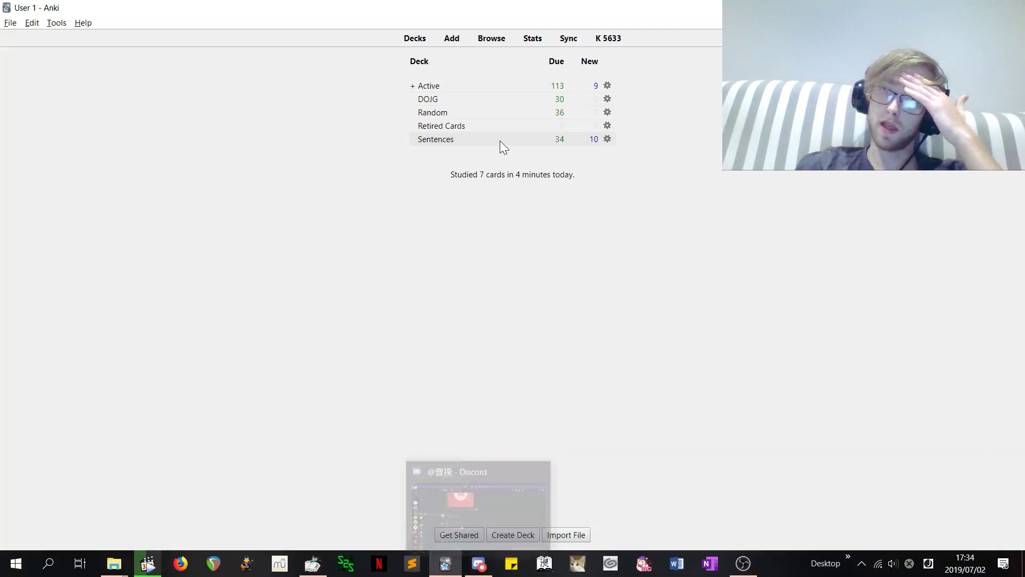
Step: Start studying the Sentences deck, reveal the 癒す card's answer and pass it
left_click(436, 140)
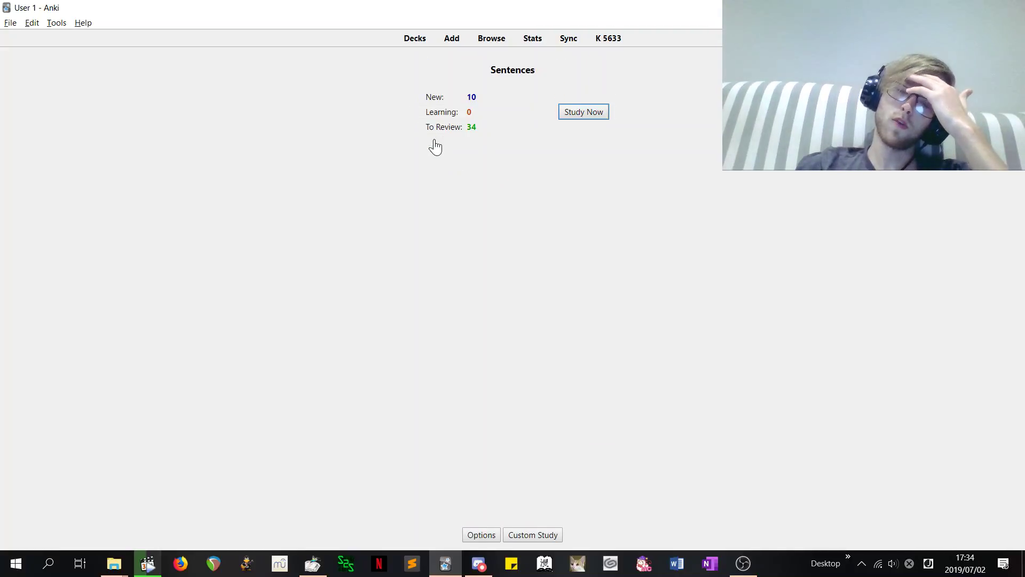
left_click(595, 109)
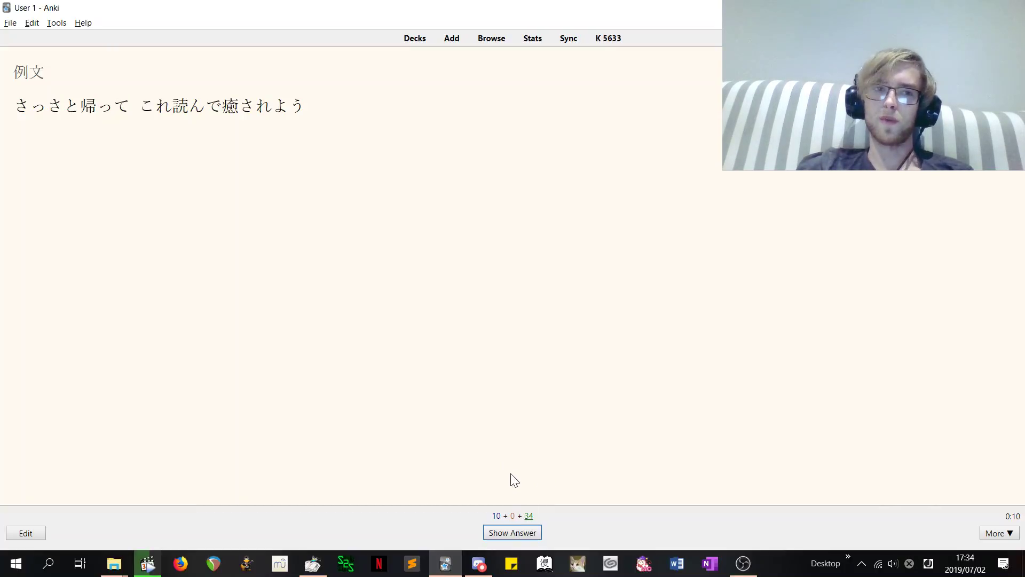
left_click(536, 534)
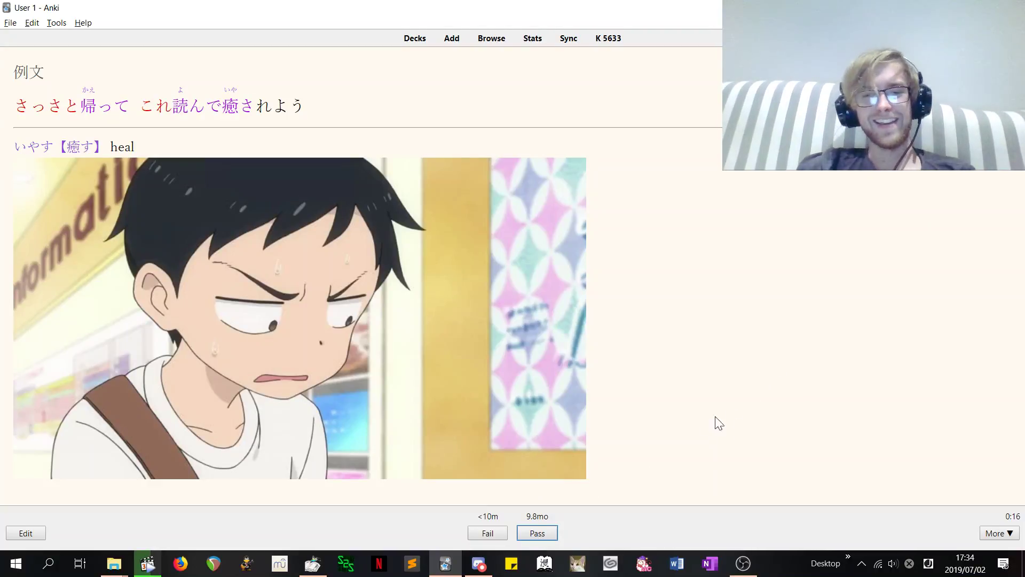
left_click(539, 534)
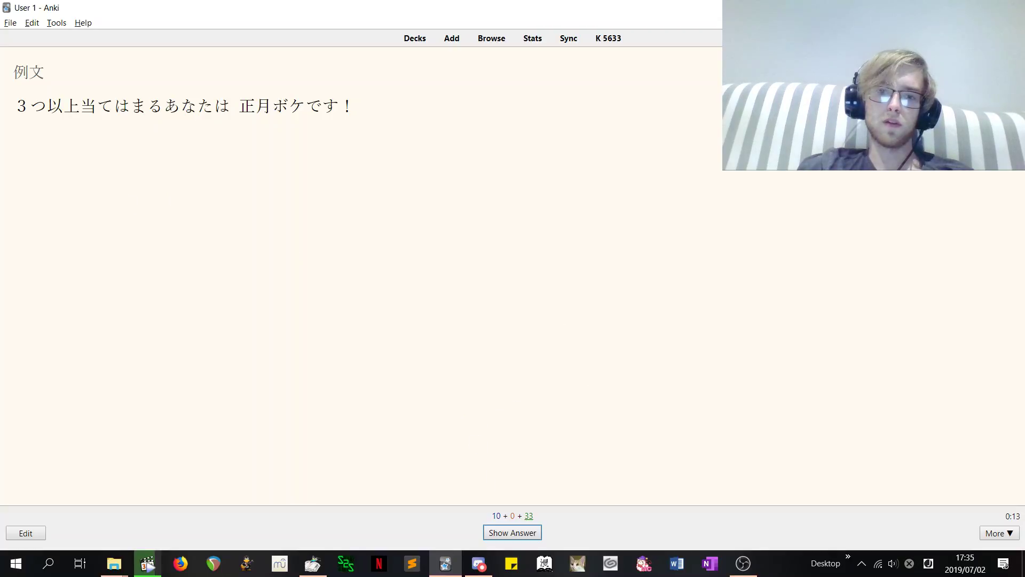
Step: Reveal the next card's answer and select the word 当てはまる in its sentence
left_click(531, 534)
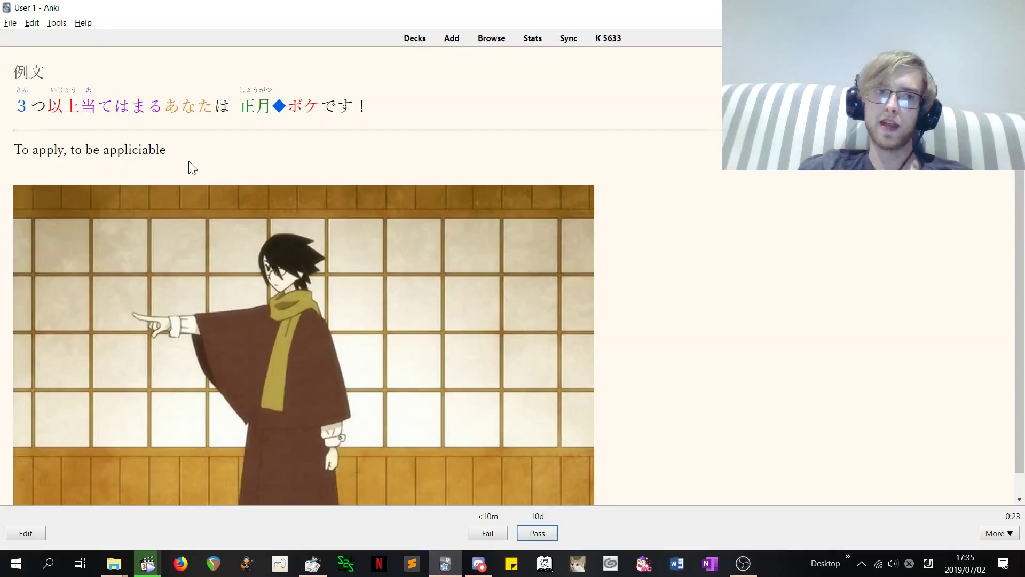
mouse_move(81, 111)
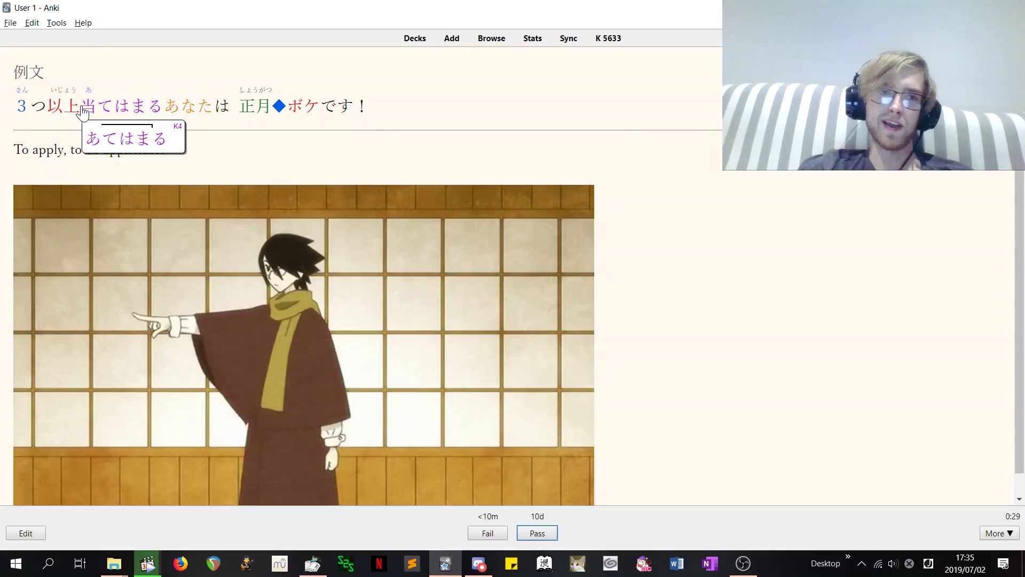
left_click_drag(81, 111, 161, 112)
key("ctrl+c")
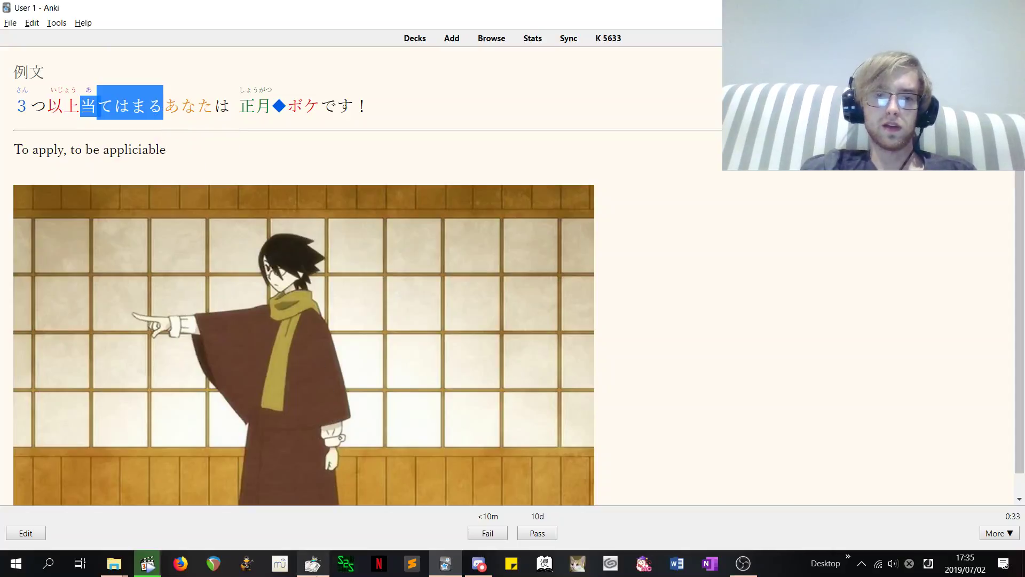
Step: Bring qolibri forward, maximize it, and search for the pasted 当てはまる
left_click(313, 564)
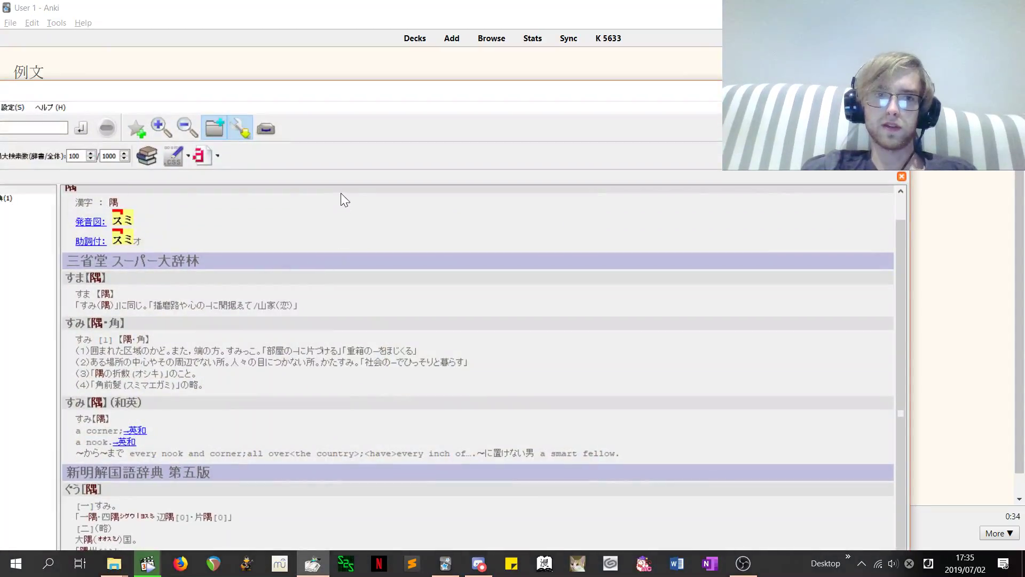
double_click(56, 91)
key("ctrl+a")
key("ctrl+v")
key("Return")
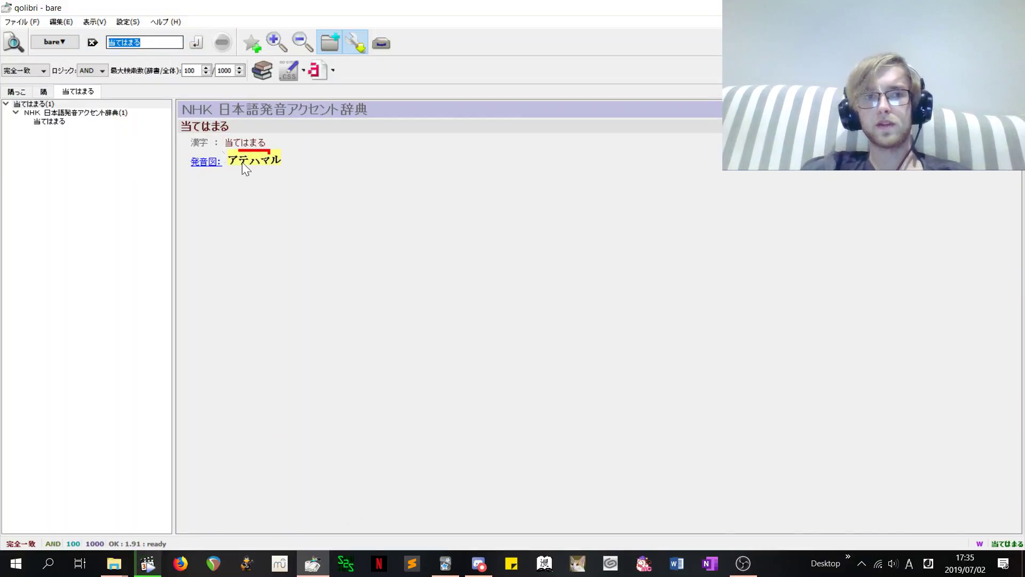
Step: Change the search term to あてはまる, search again, and select the 大辞林 definition
left_click(114, 43)
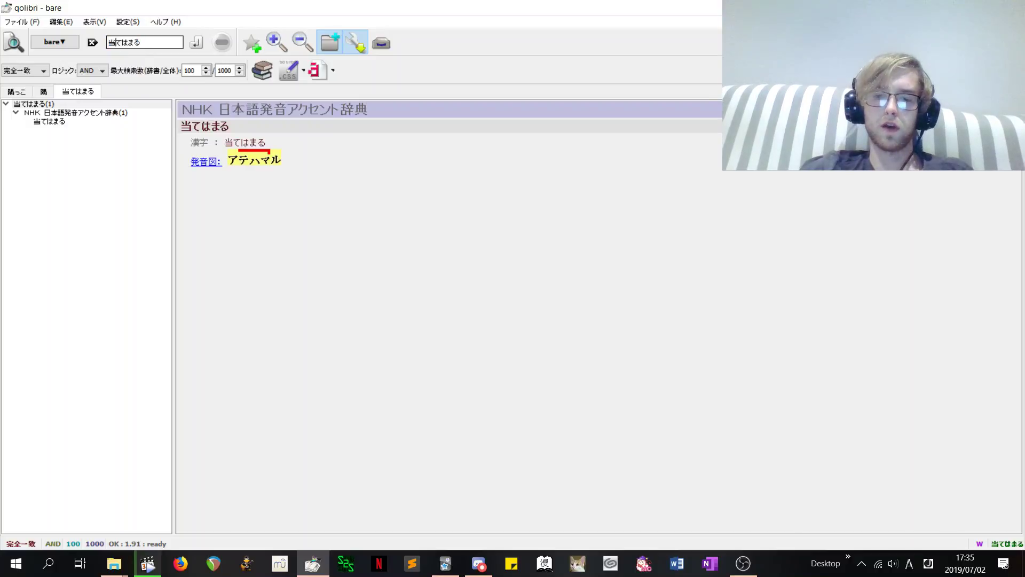
key("BackSpace")
key("alt+grave")
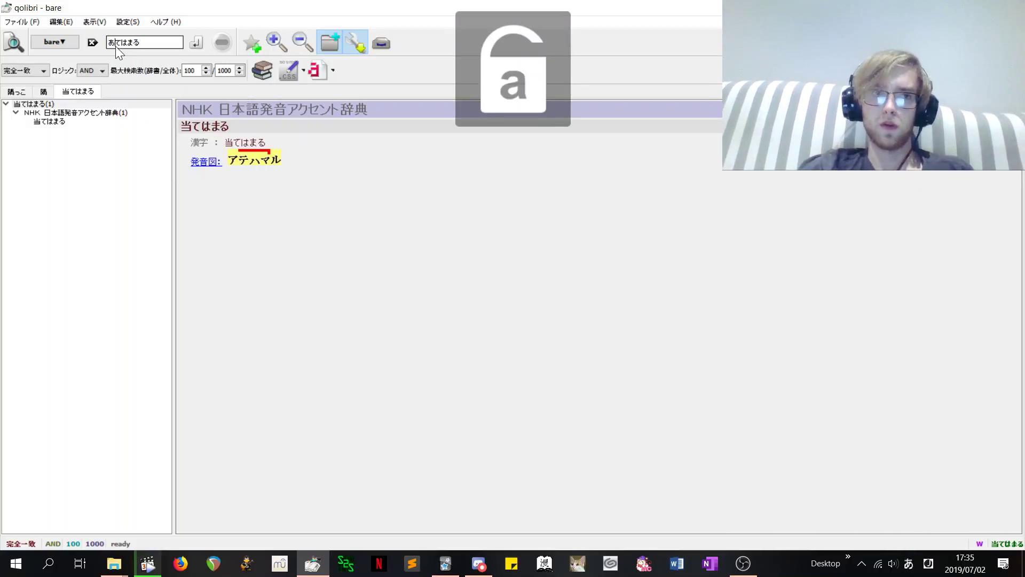
type("a")
key("Return")
key("Return")
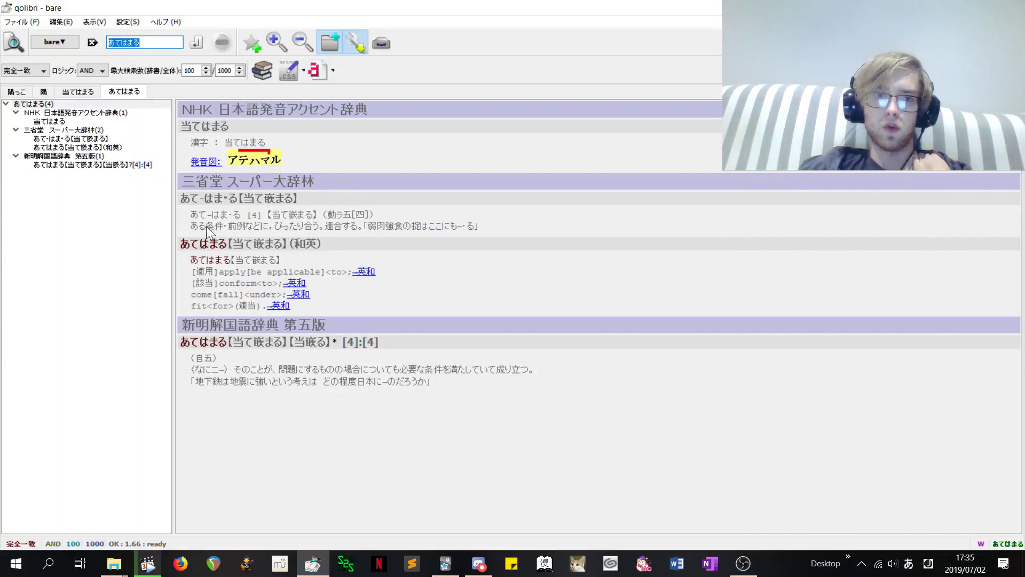
left_click_drag(182, 218, 502, 232)
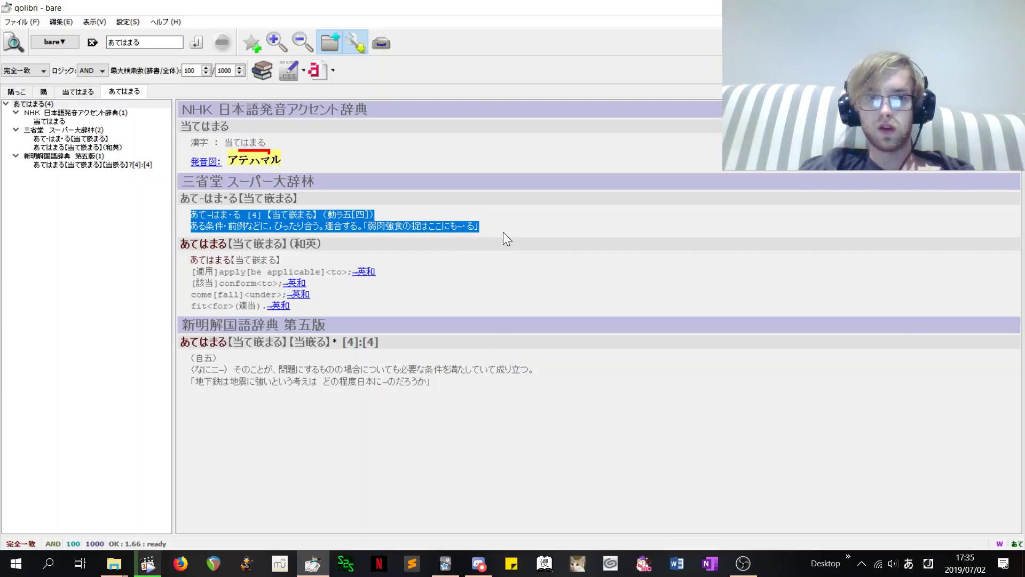
Step: Paste the 大辞林 あてはまる definition over the English Meaning text, then select 前例
key("alt+Tab")
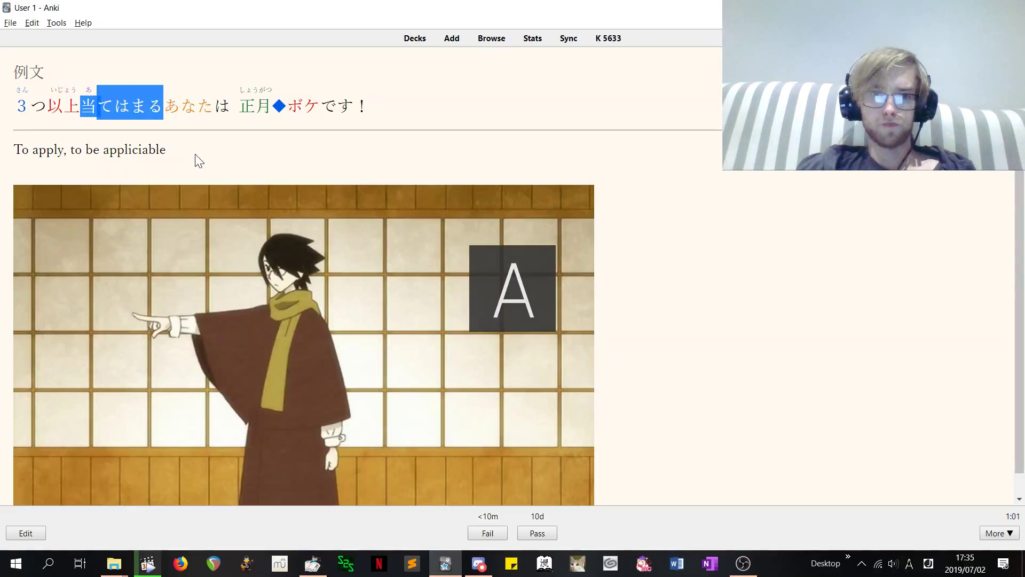
key("e")
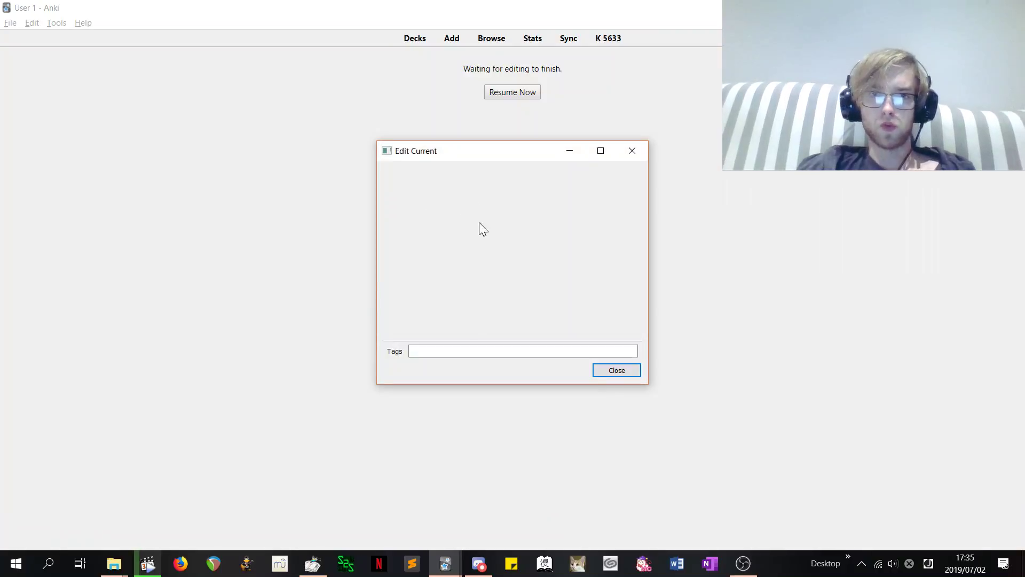
scroll(490, 259, "down", 4)
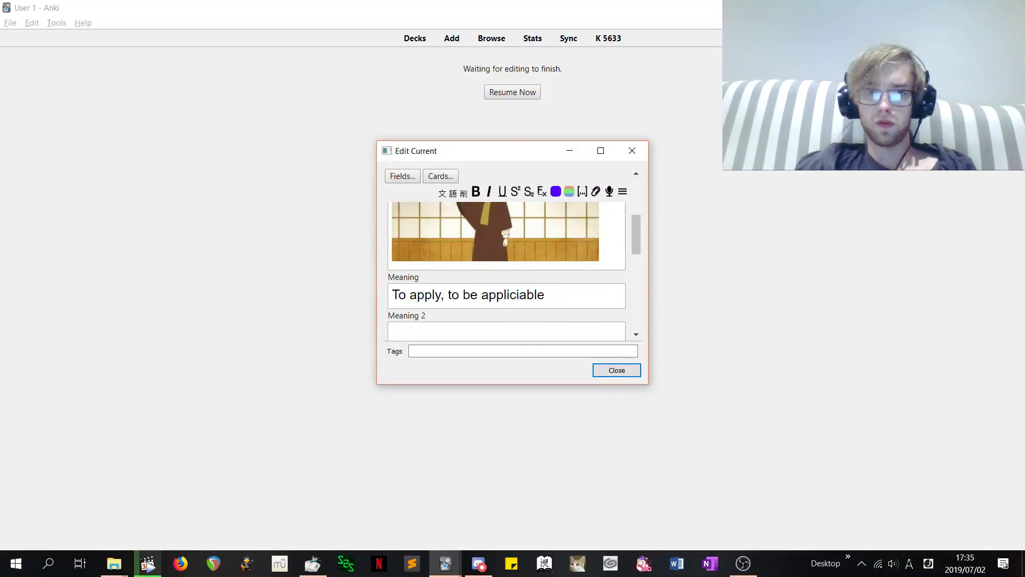
left_click(546, 231)
left_click_drag(546, 231, 340, 230)
type("あて-はま・る [4] 【当て嵌まる】 （動ラ五［四］） ある条件・前例などに，ぴったり合う。適合する。「弱肉強食の掟はここにも―・る」")
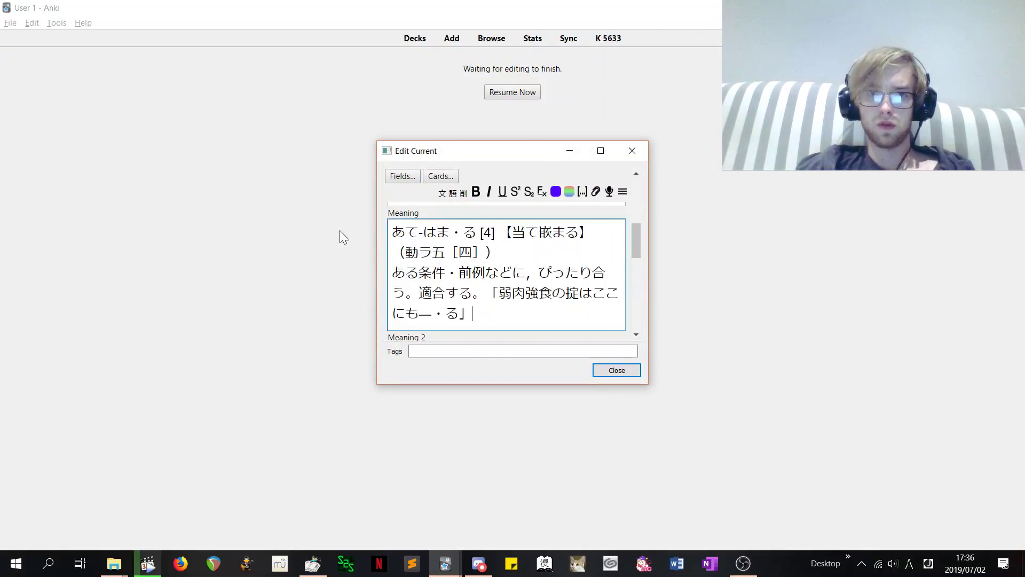
left_click_drag(459, 273, 485, 273)
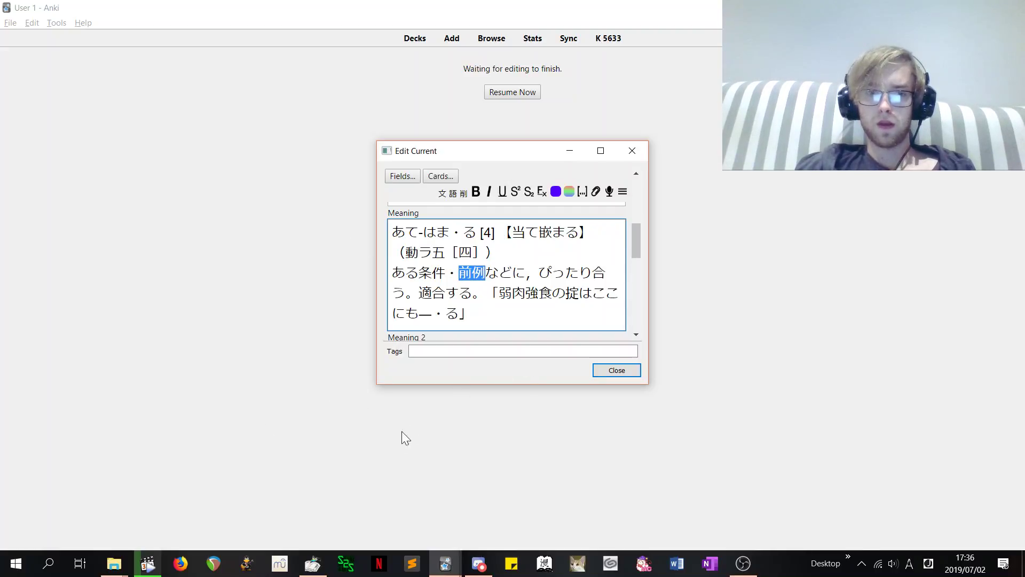
Step: In qolibri, toggle the dictionary set to Norm and back to bare to look up 前例
key("alt+Tab")
key("alt+Tab")
key("Tab")
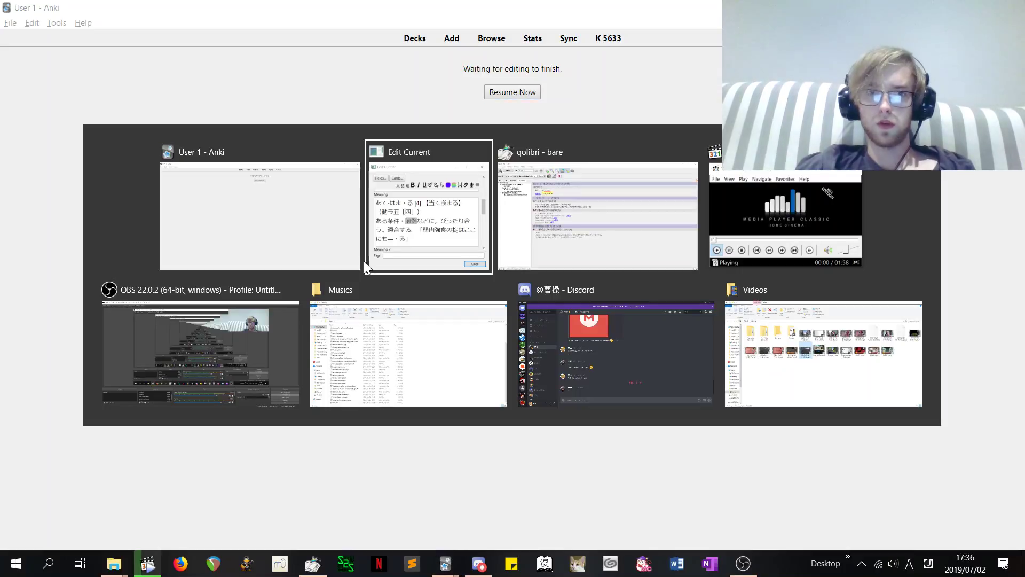
left_click(49, 40)
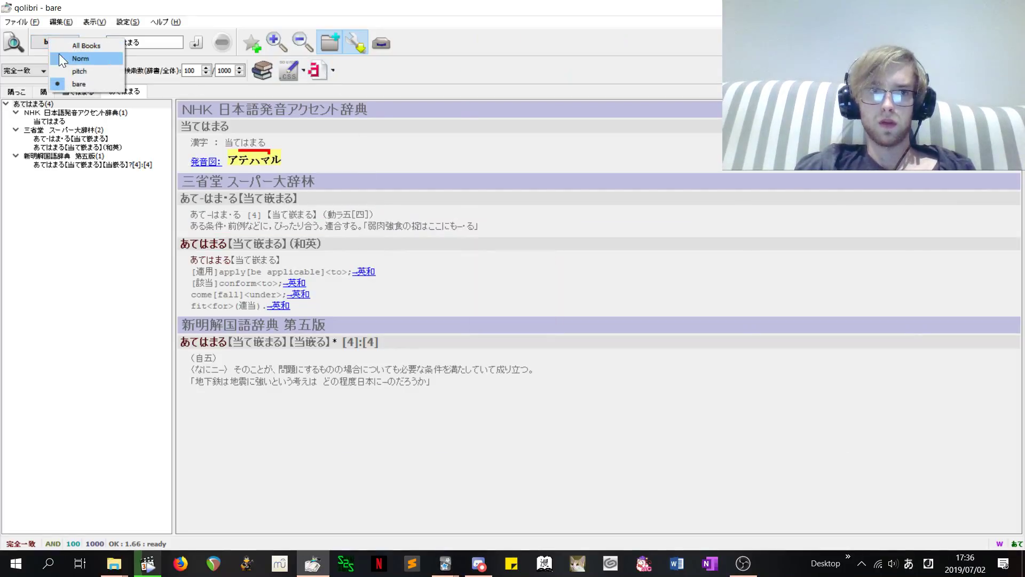
left_click(74, 58)
left_click(93, 43)
left_click(70, 45)
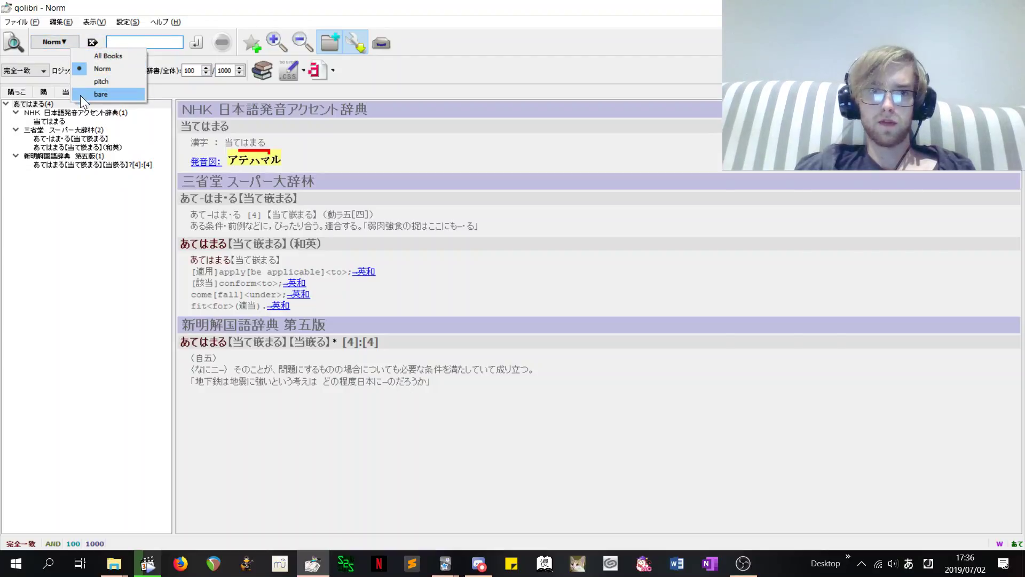
left_click(88, 95)
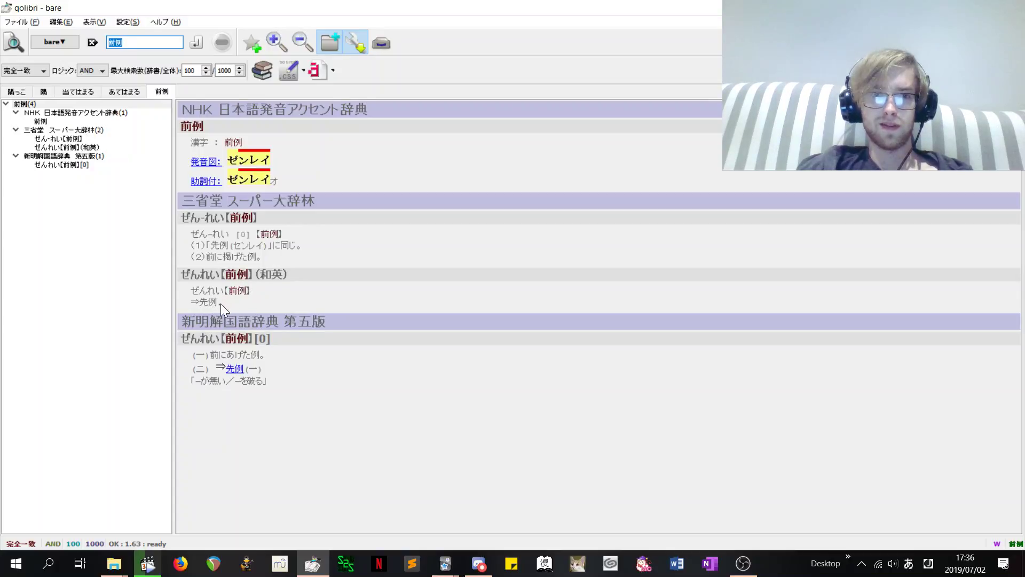
Step: Look up the cross-referenced 先例, copy its gloss "a precedent", and return to Edit Current
left_click_drag(199, 303, 209, 306)
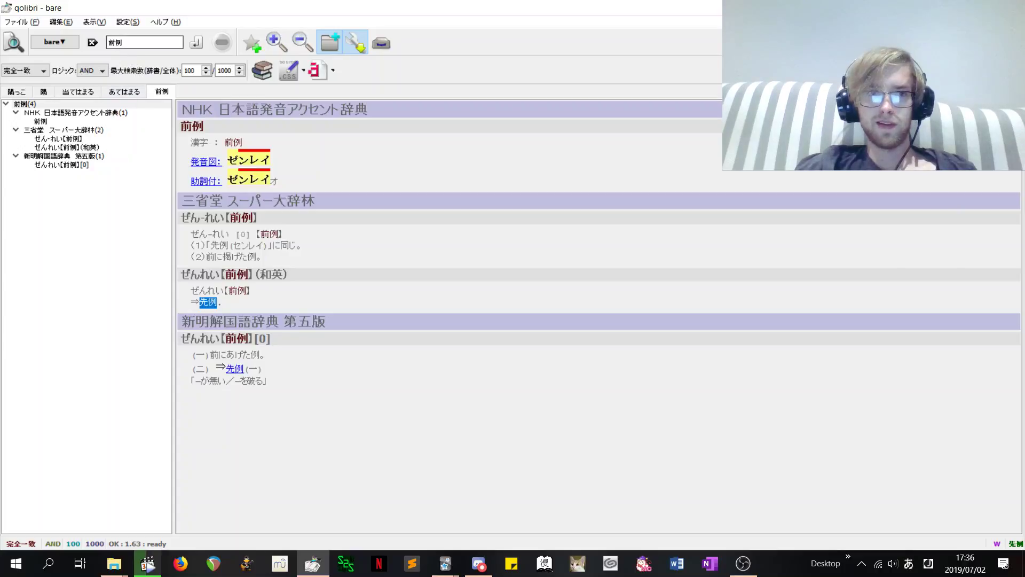
left_click(96, 46)
type("先例")
key("Return")
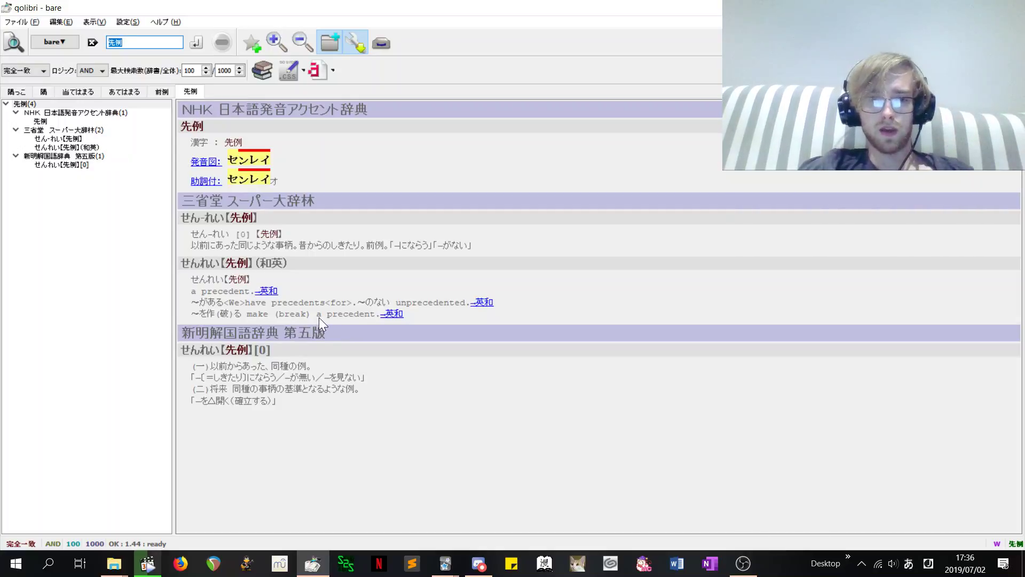
left_click_drag(191, 293, 229, 296)
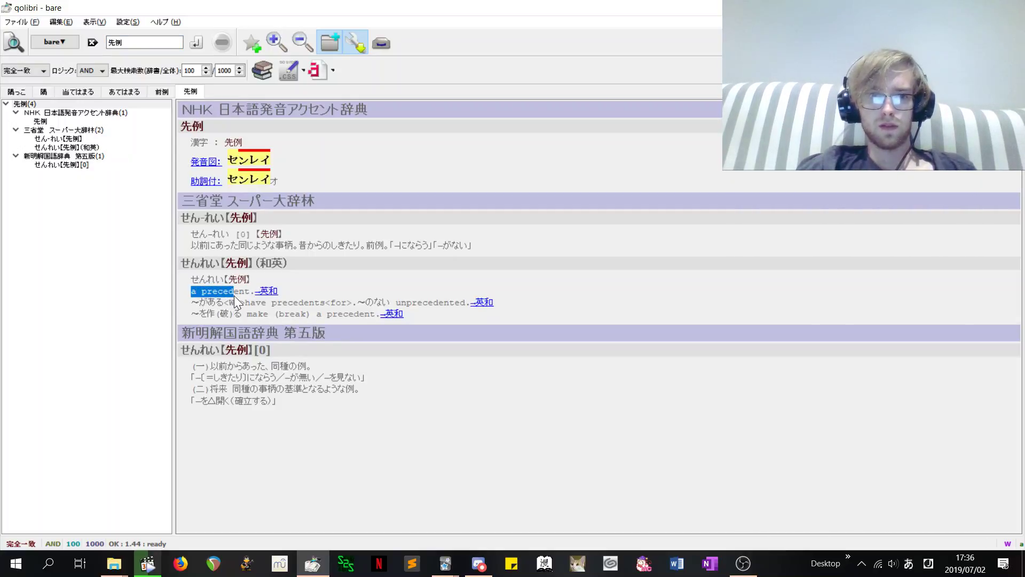
key("alt+Tab")
key("alt+Tab")
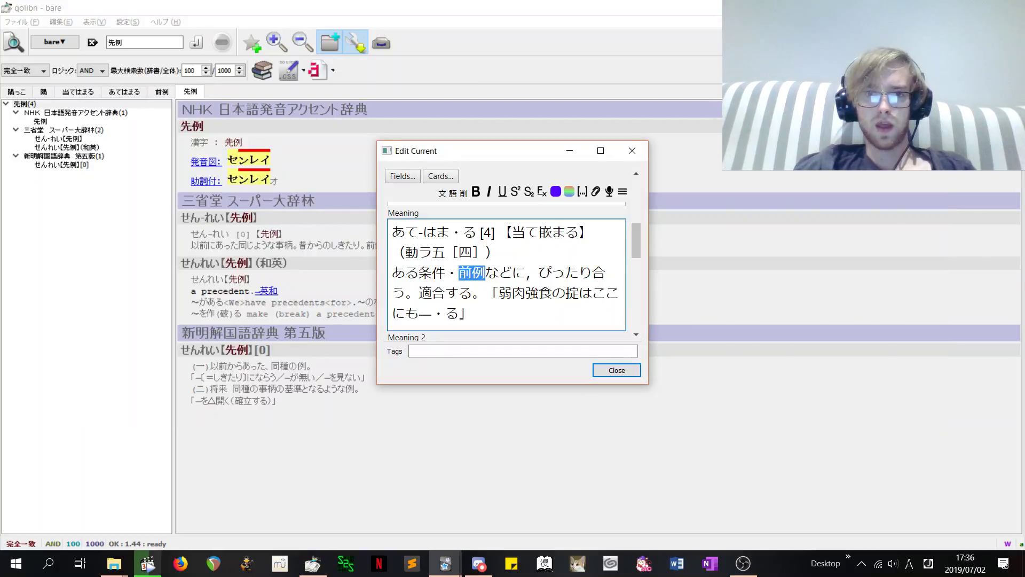
Step: Add "(a precedent)" after 前例, colour 前例 purple, close the editor and resume reviewing
key("Right")
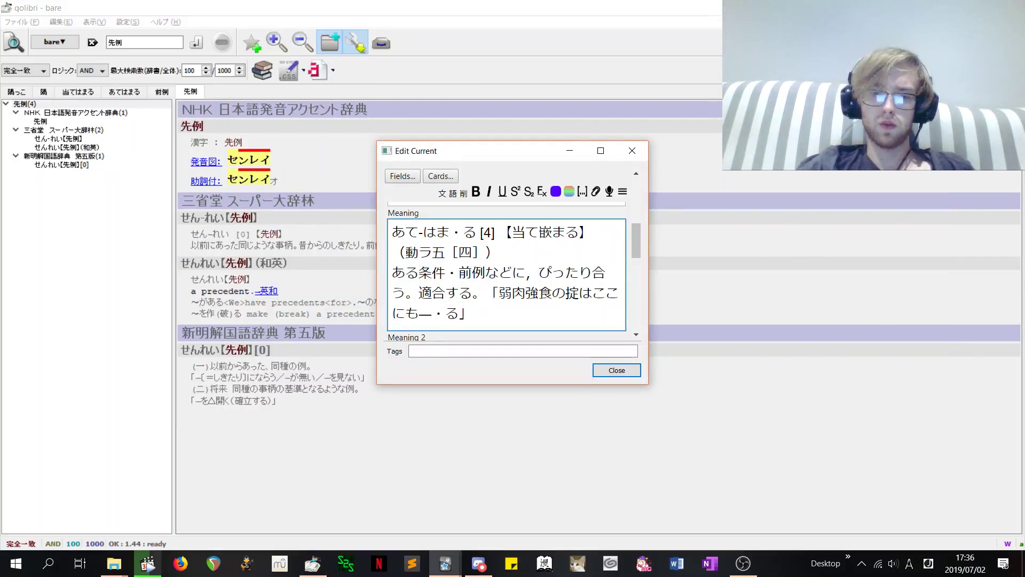
type("(a precedent)")
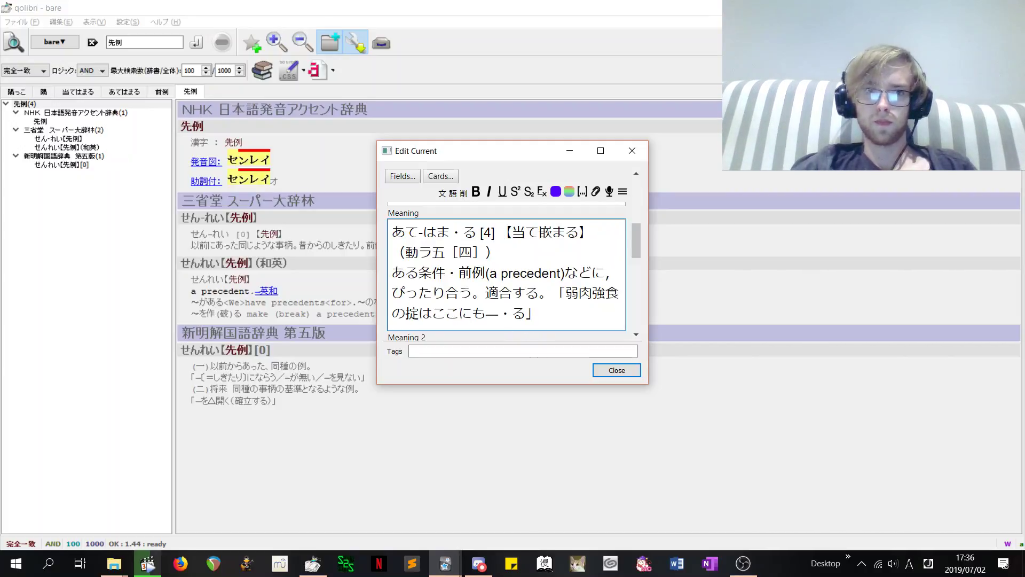
left_click_drag(459, 273, 527, 292)
left_click(555, 192)
left_click(540, 313)
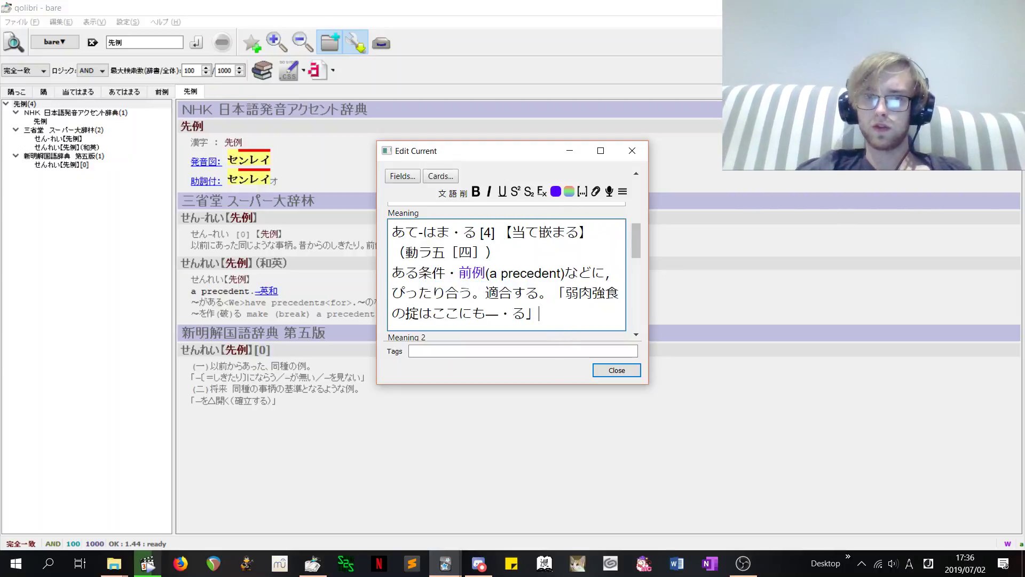
left_click(618, 368)
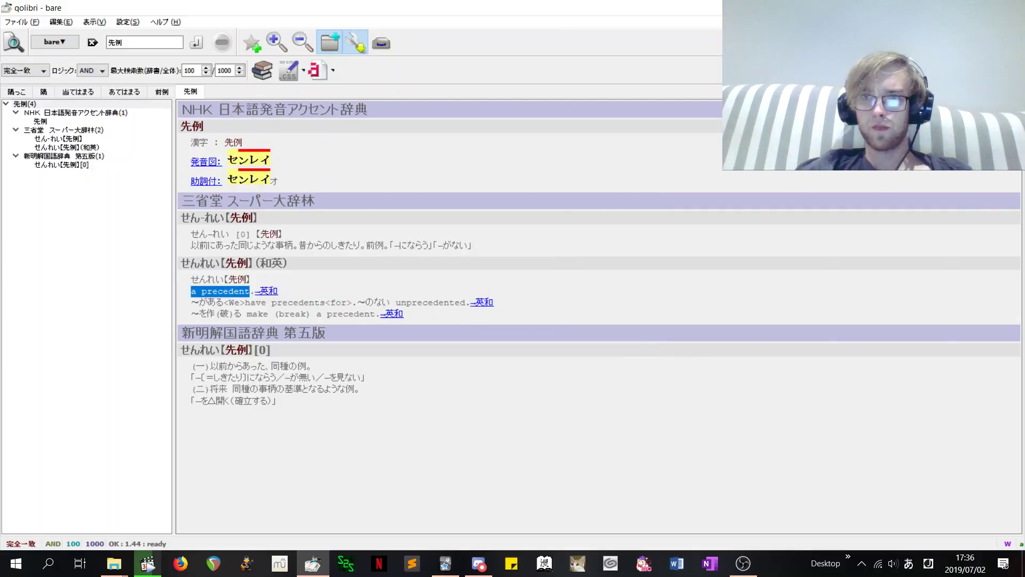
key("alt+Tab")
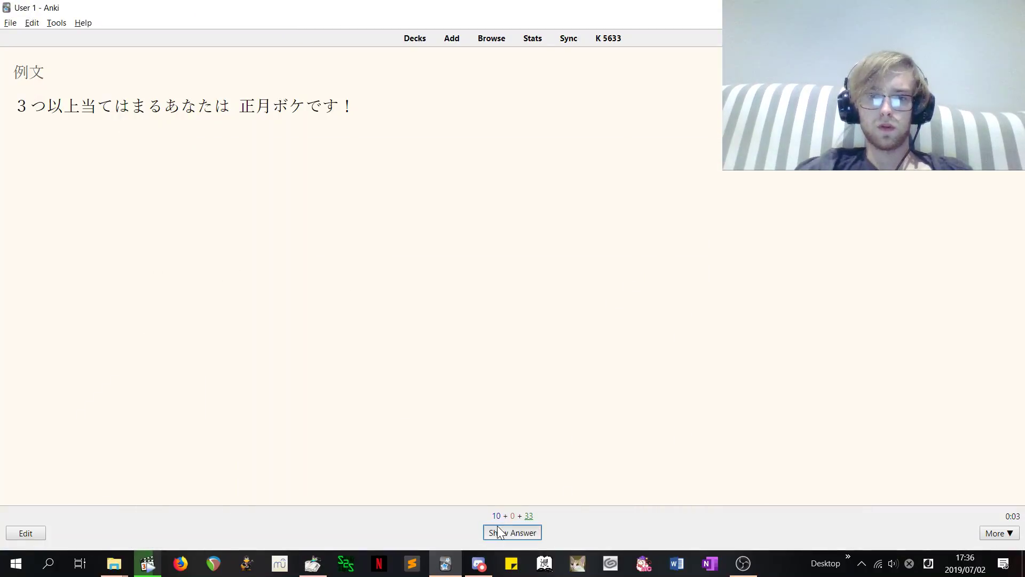
Step: Reveal and pass the 当てはまる card, then show the 縮める card's answer
left_click(536, 534)
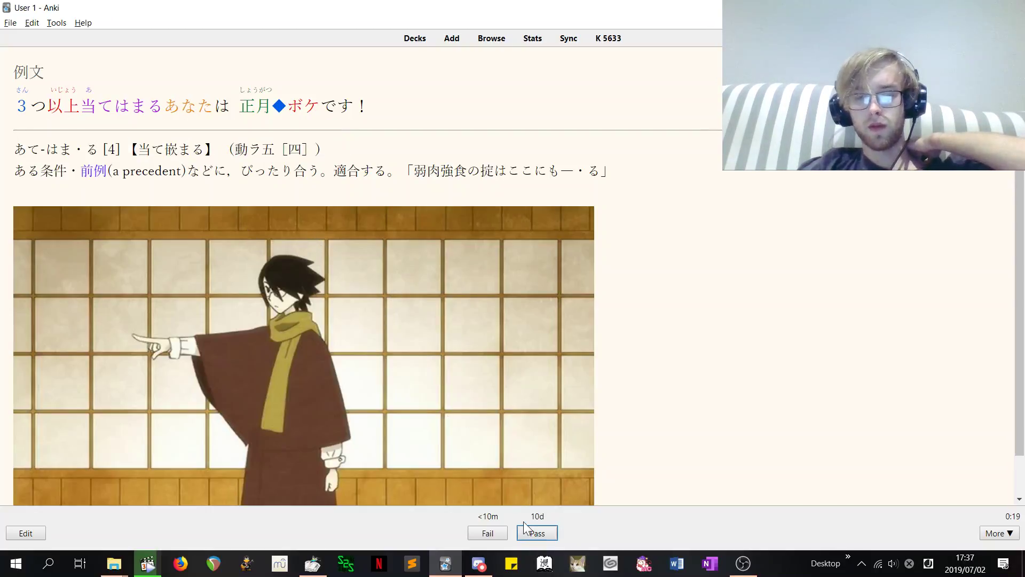
left_click(537, 534)
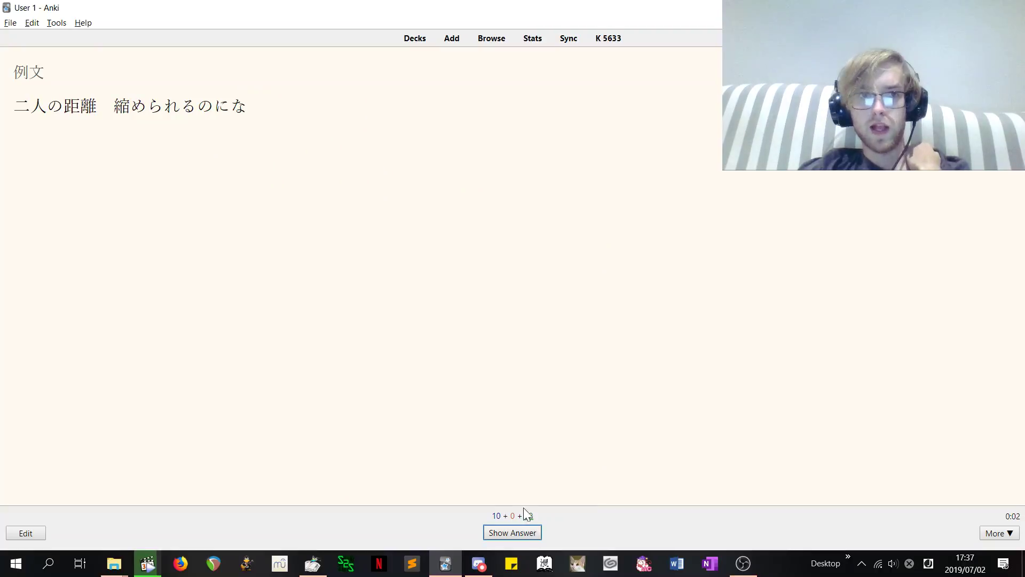
left_click(533, 533)
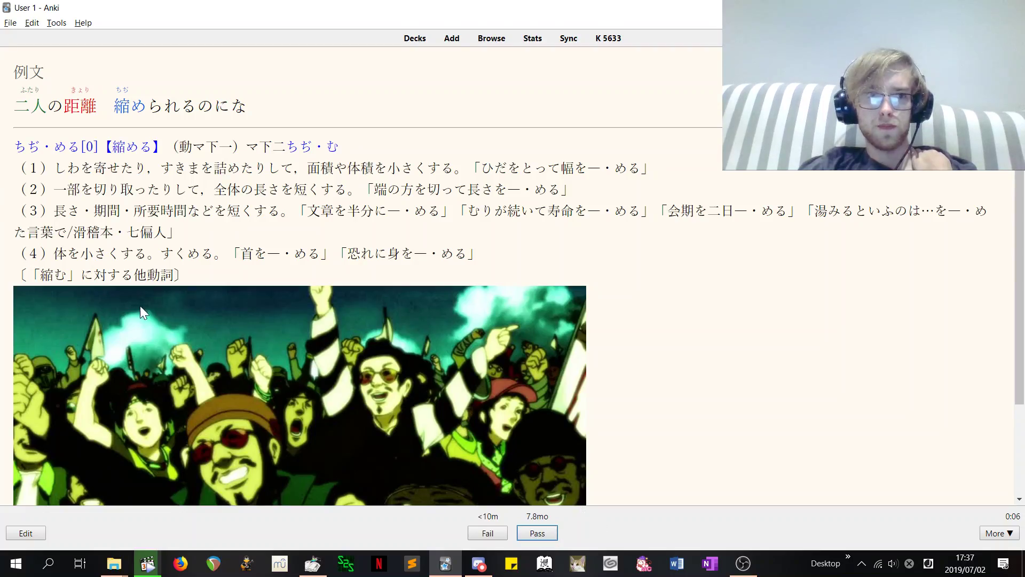
scroll(632, 247, "down", 2)
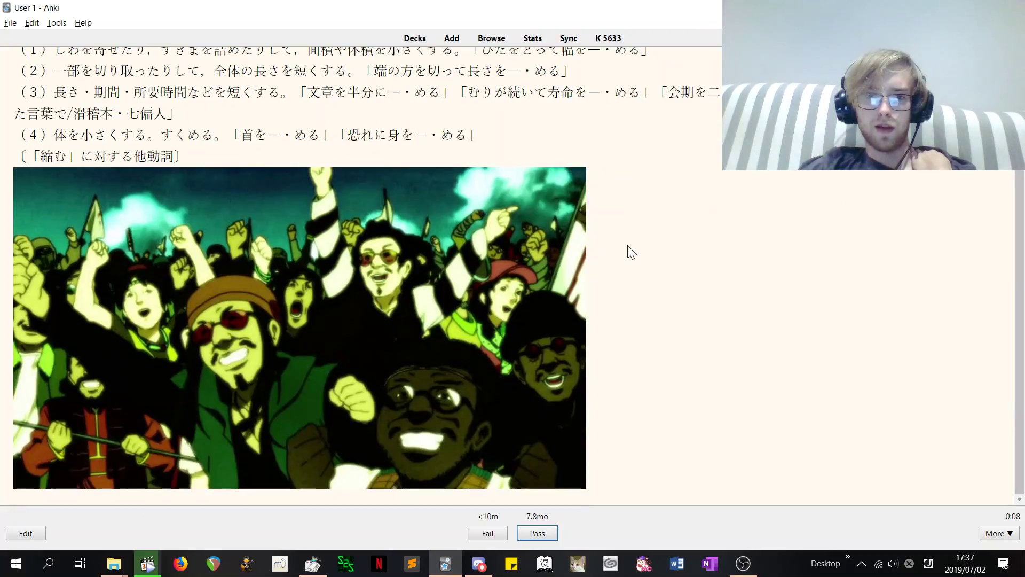
scroll(631, 252, "up", 2)
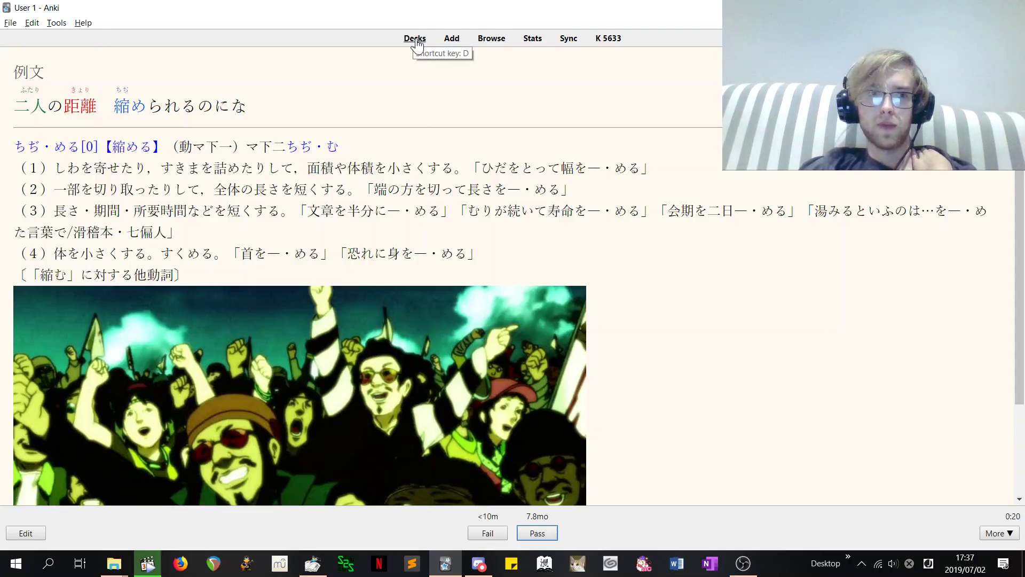
Step: Read over the 縮める card's first definition and open the note for editing
left_click_drag(54, 169, 454, 183)
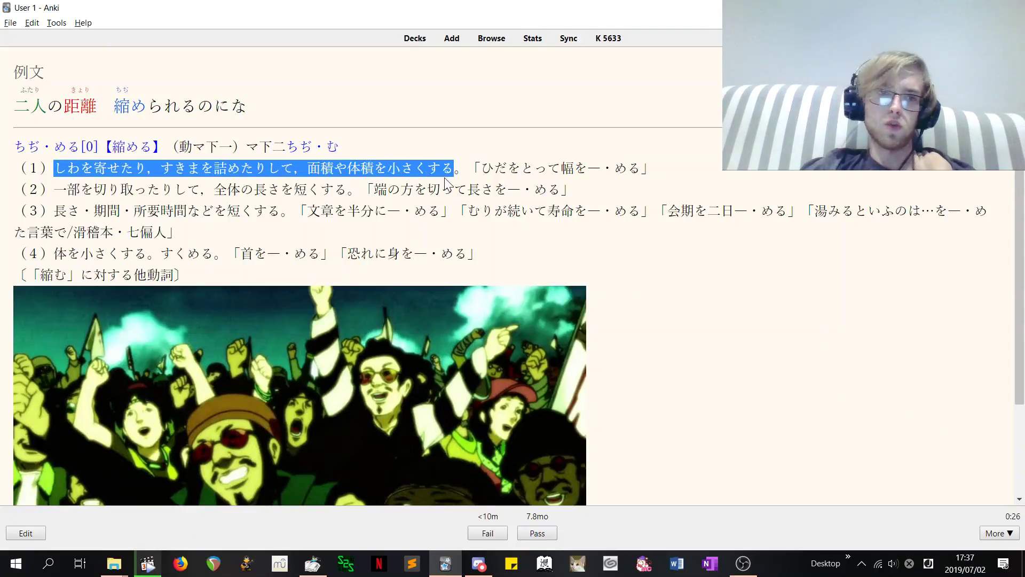
left_click(448, 184)
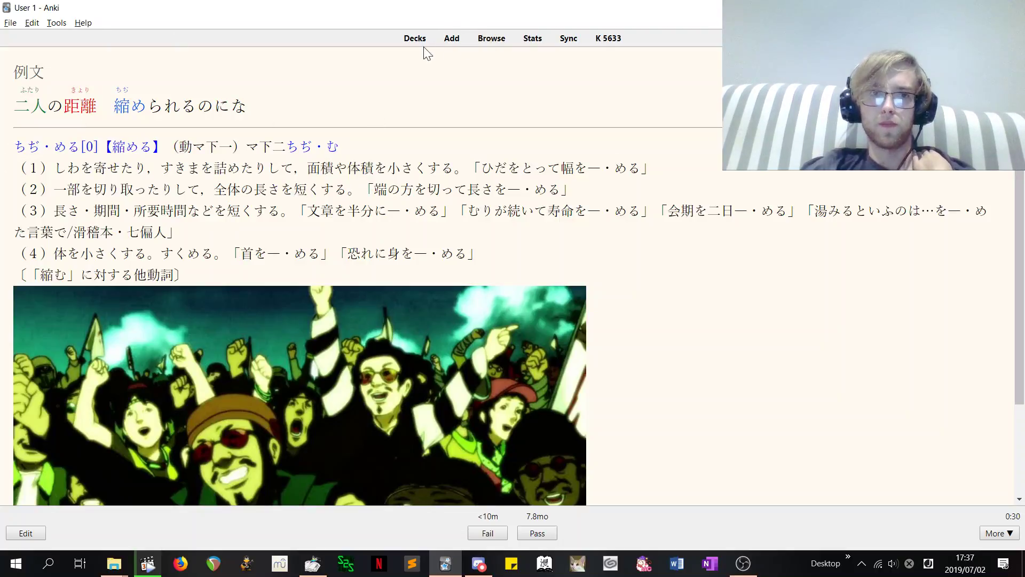
key("e")
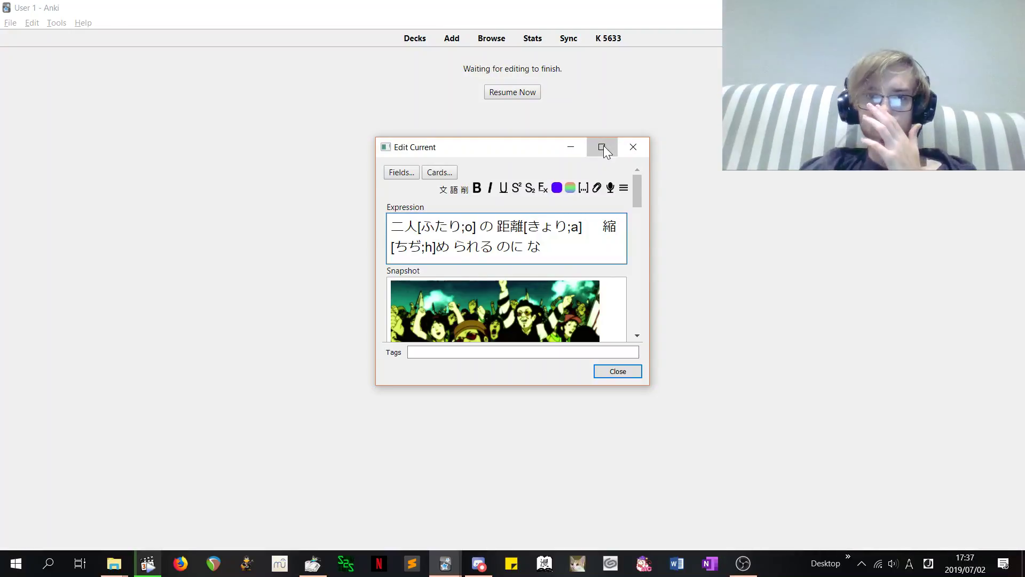
Step: In the maximized editor, insert 'Get closer' on a new line above the 縮める Meaning definition
left_click(602, 147)
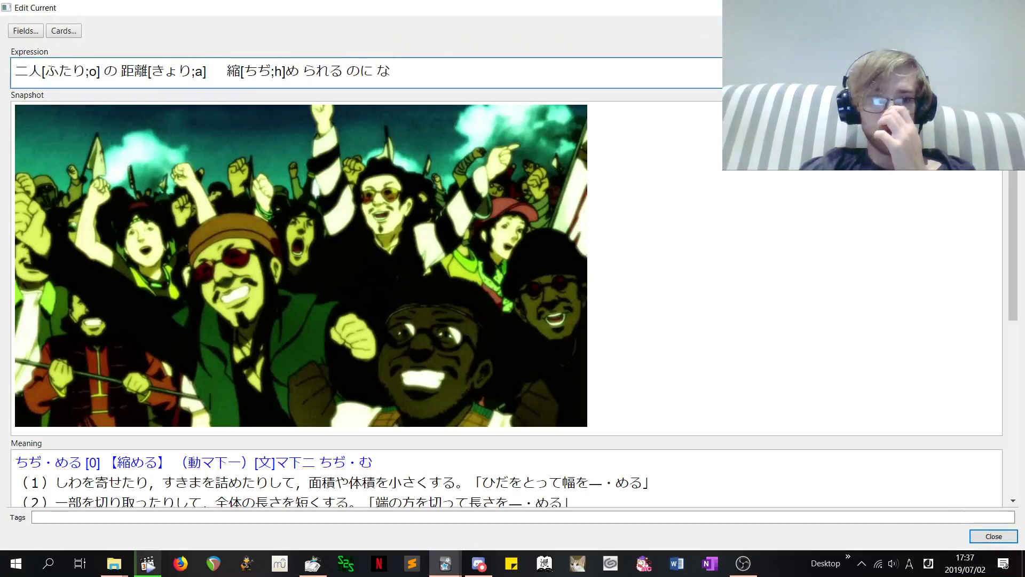
scroll(507, 276, "down", 3)
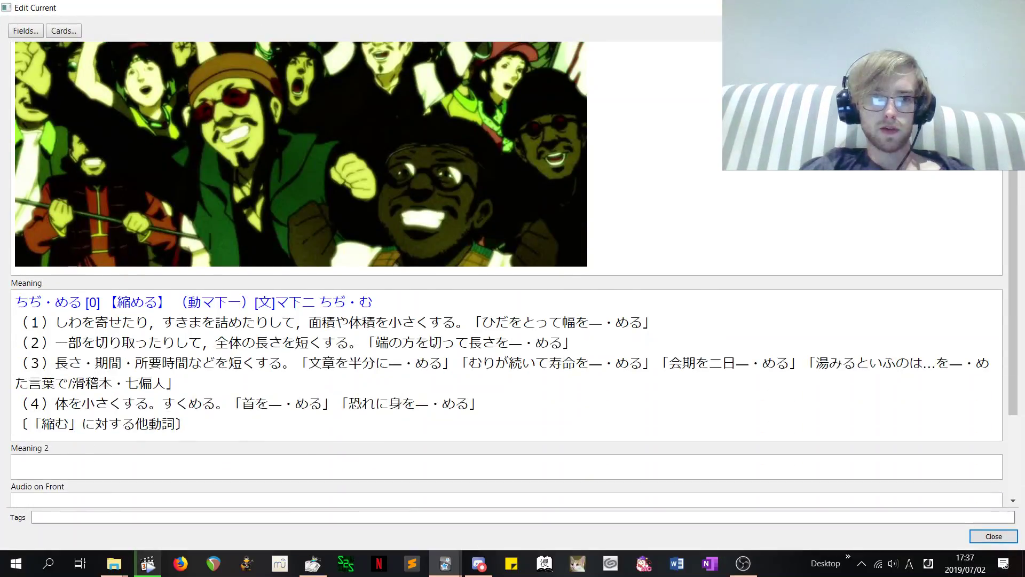
left_click(15, 302)
key("Return")
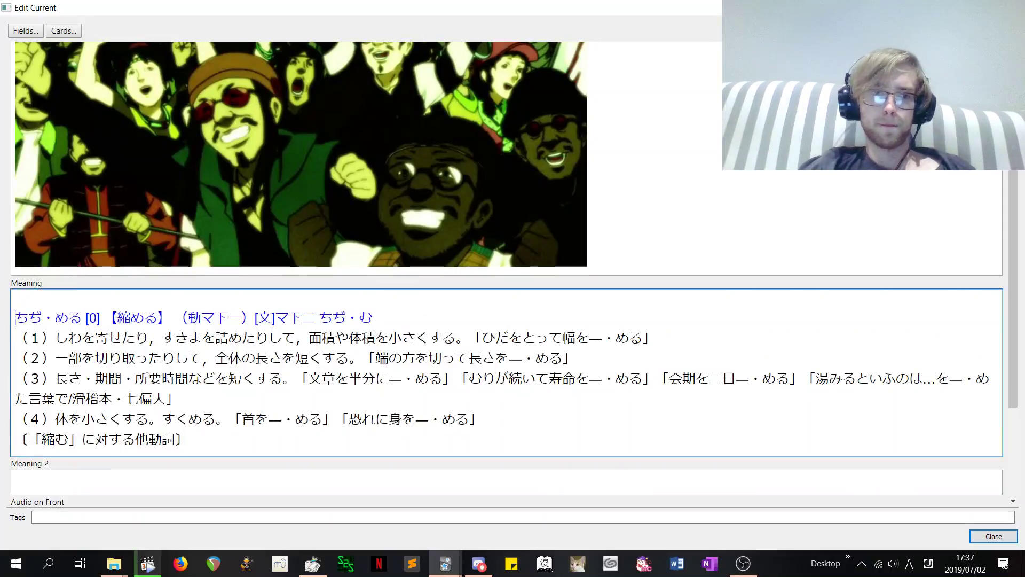
type("Get c")
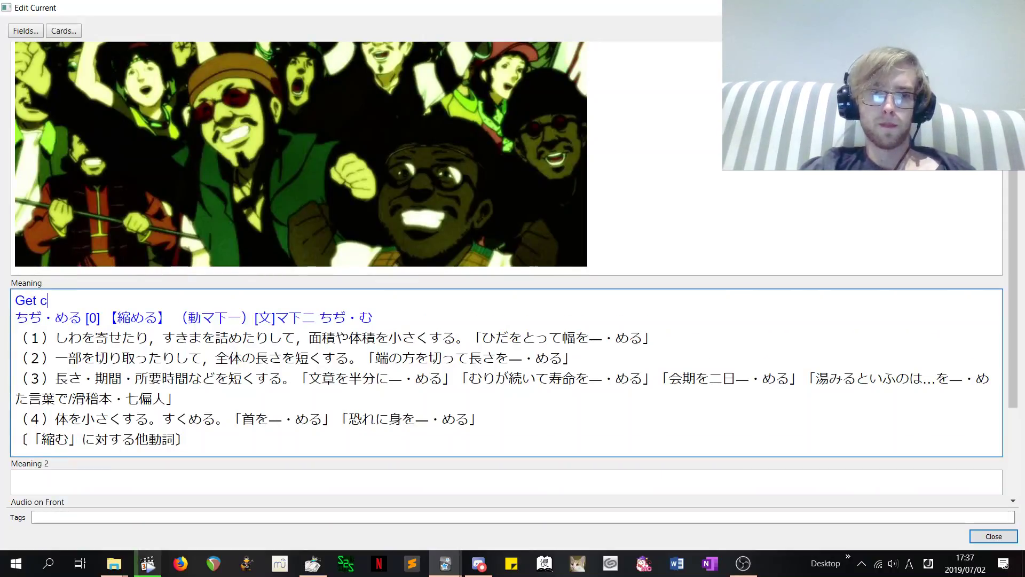
type("loser")
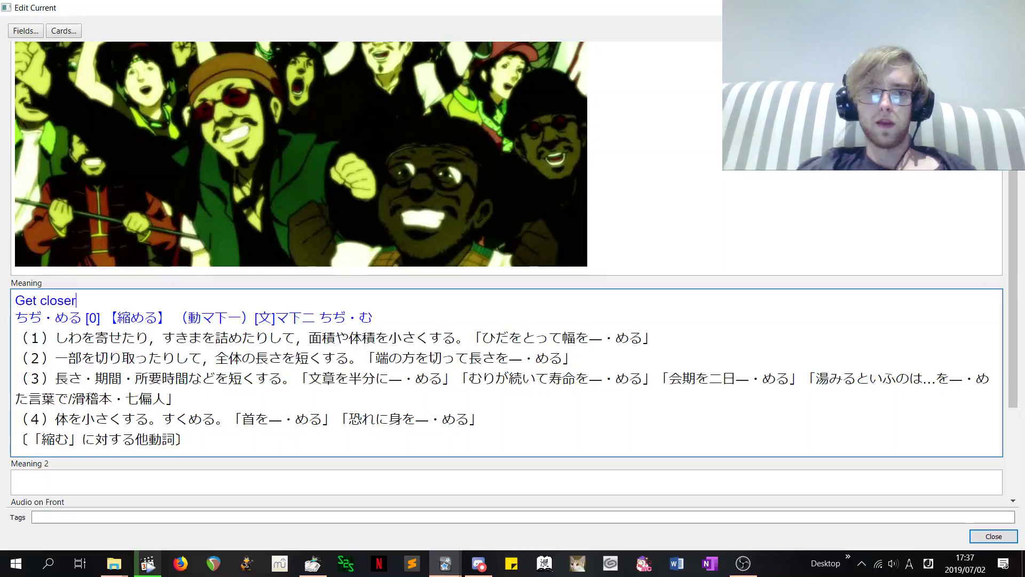
Step: Return to review and read the 縮める answer, highlighting 面積 and definition (3) while reading
key("Escape")
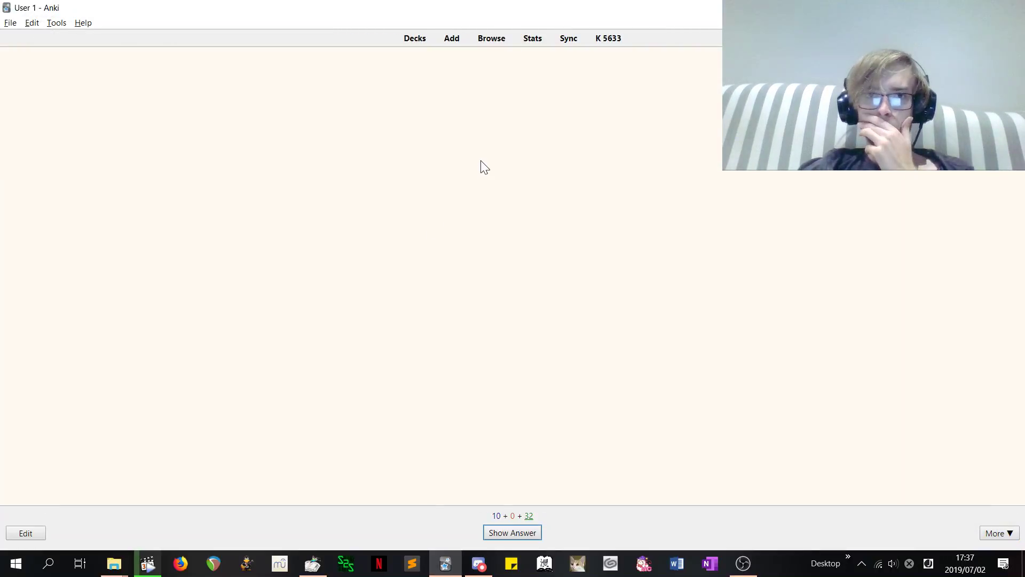
left_click(520, 528)
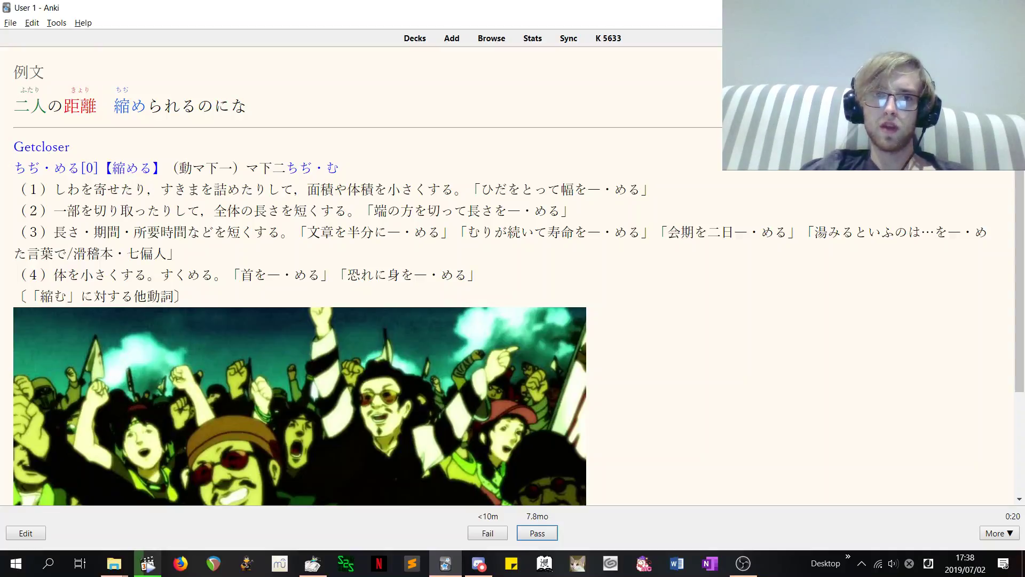
left_click_drag(307, 190, 334, 190)
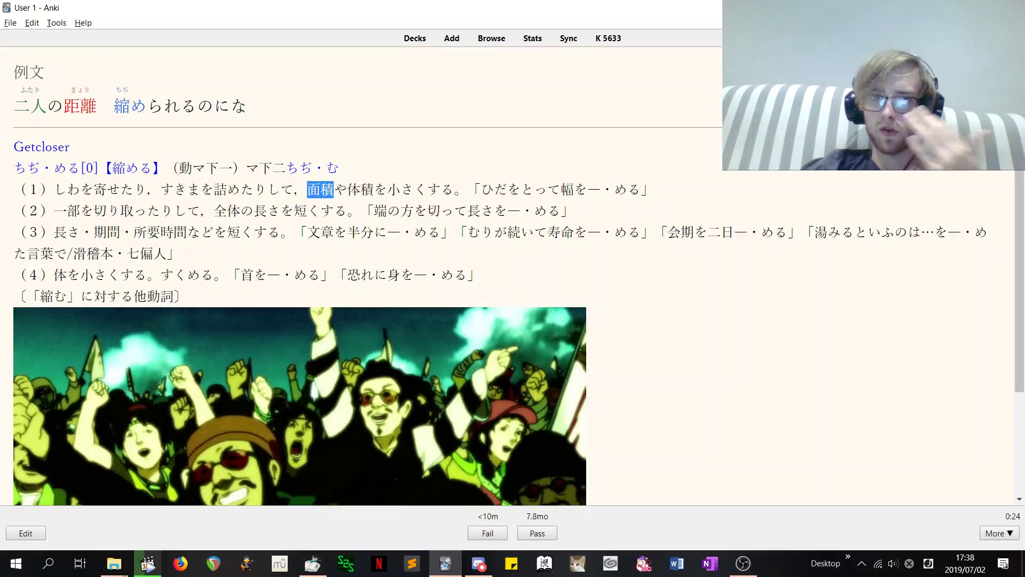
left_click_drag(40, 232, 649, 259)
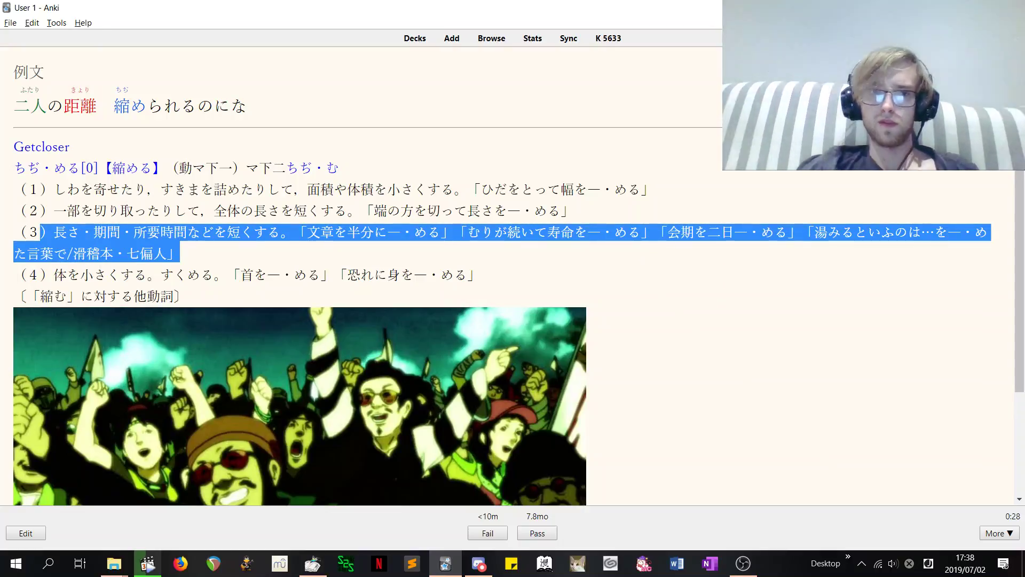
left_click(184, 222)
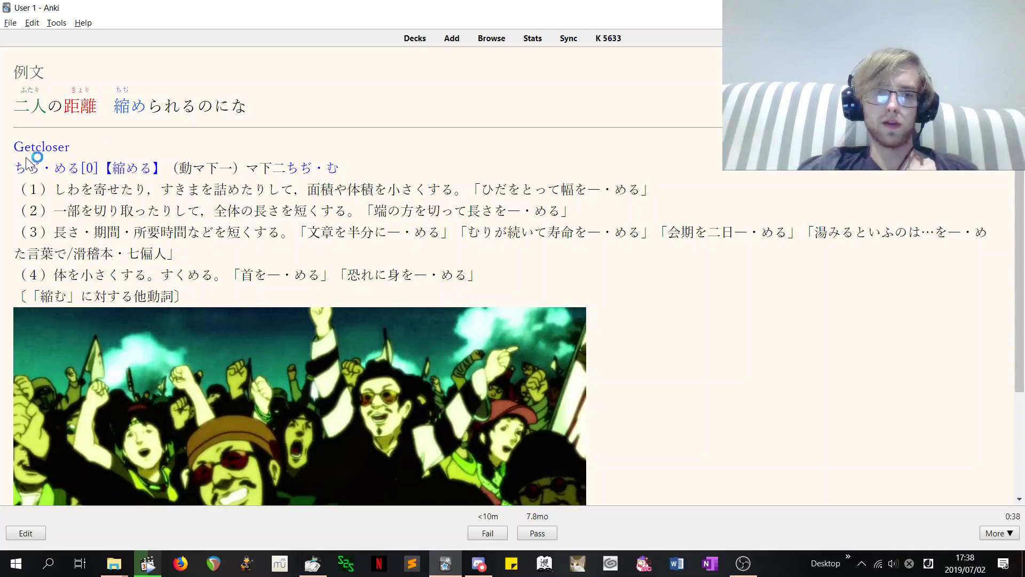
Step: Delete the 'Get closer' line and its leftover blank line from the 縮める note's Meaning
key("e")
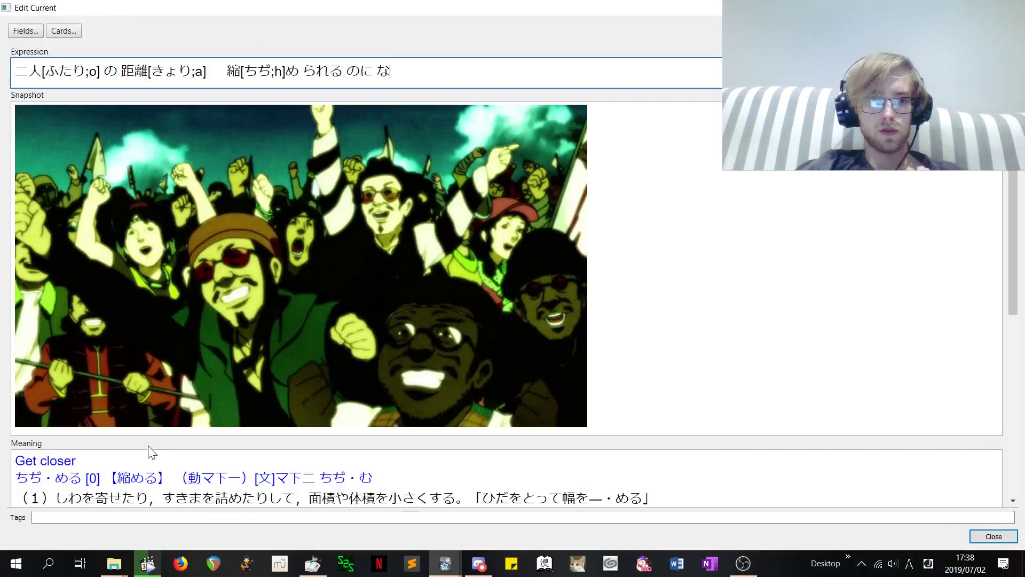
left_click(150, 453)
key("shift+Home")
key("BackSpace")
key("Delete")
Step: Make definition (3) of the Meaning bold and return to review
scroll(507, 267, "down", 2)
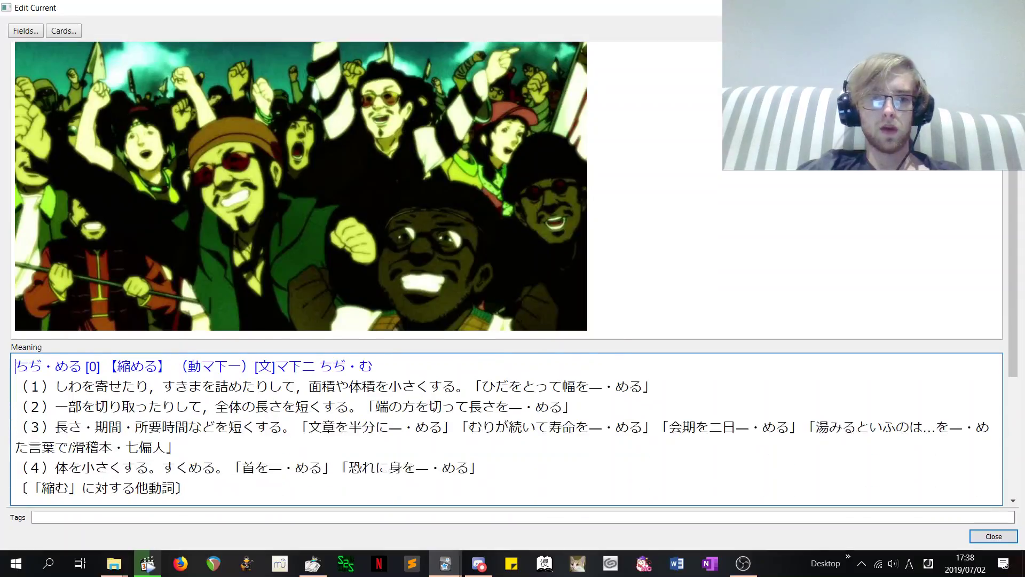
left_click_drag(28, 428, 179, 448)
key("ctrl+b")
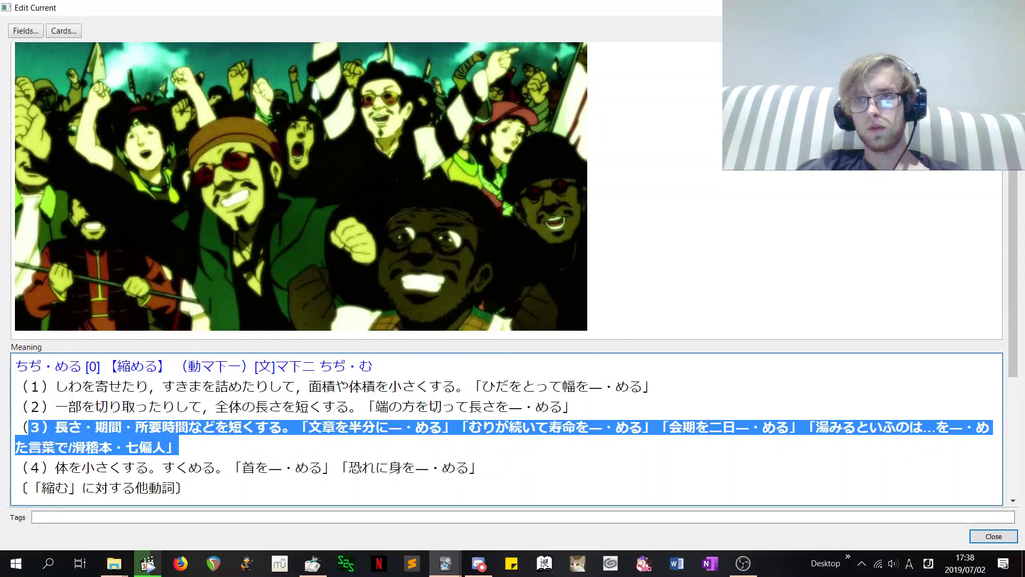
key("Escape")
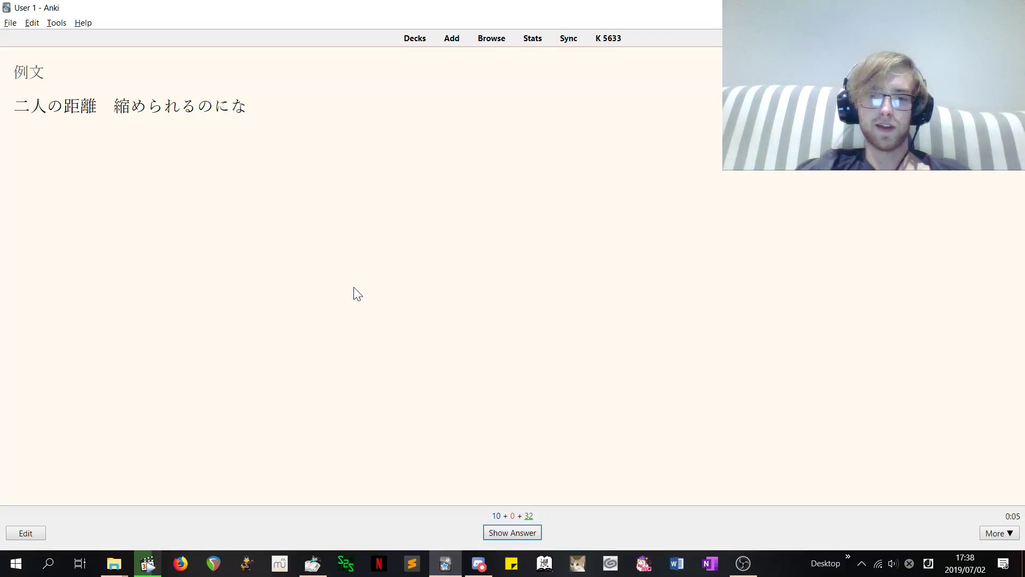
Step: Show the 縮める card's answer and mark it Pass
key("space")
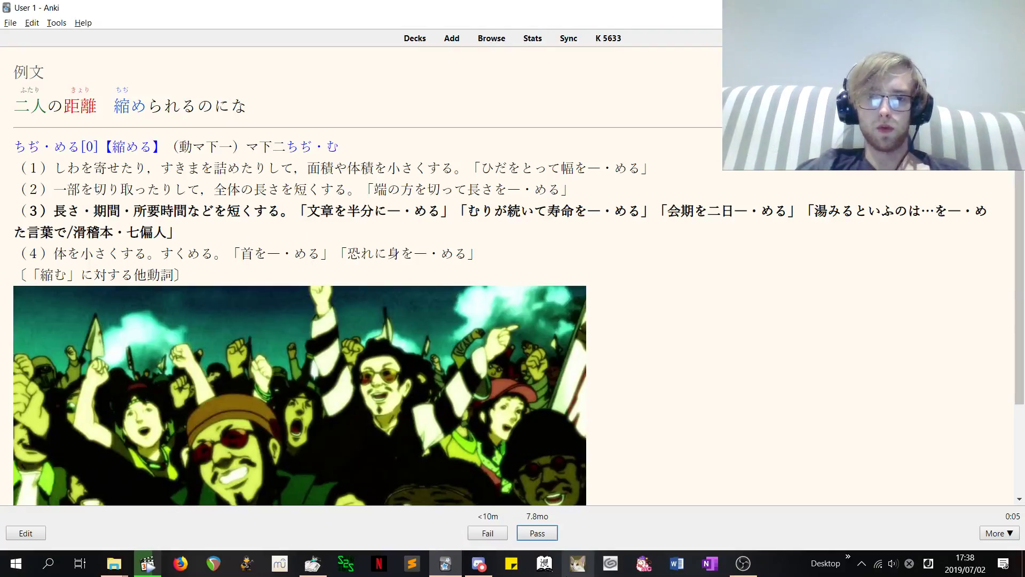
left_click(540, 533)
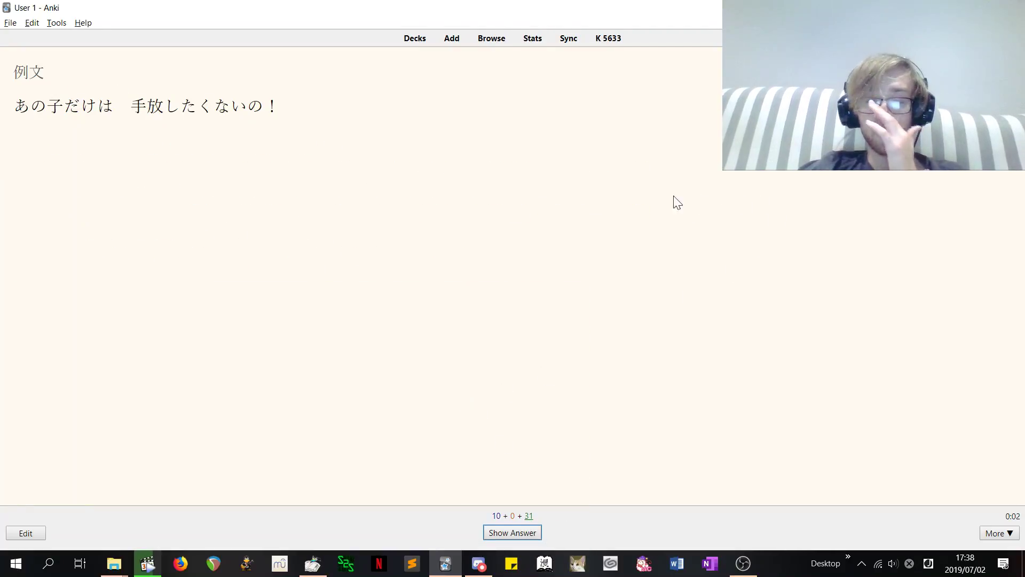